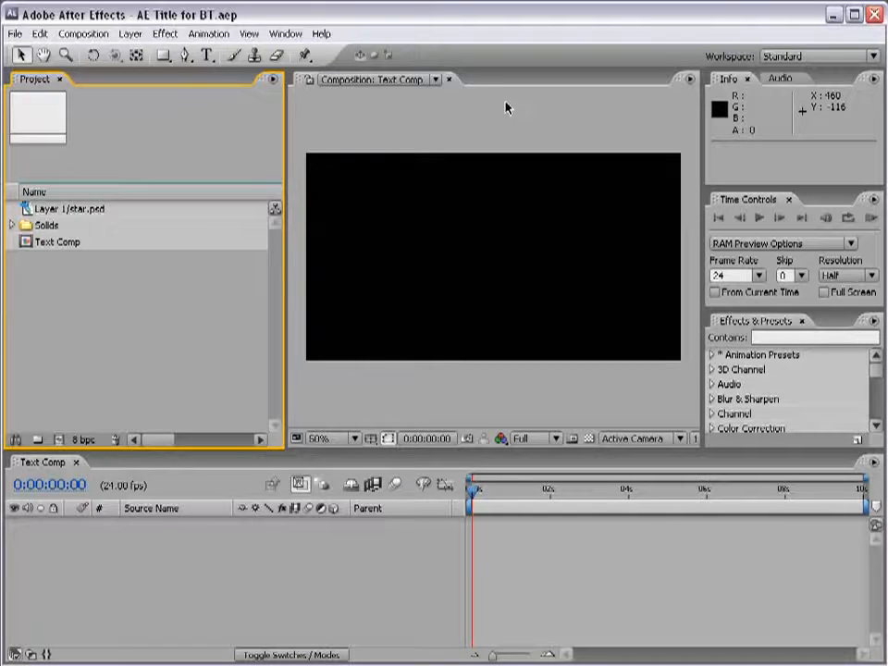
Step: Activate the Type tool with the Character and Paragraph panels open, and narrow the Project panel to widen the composition viewer
click(506, 109)
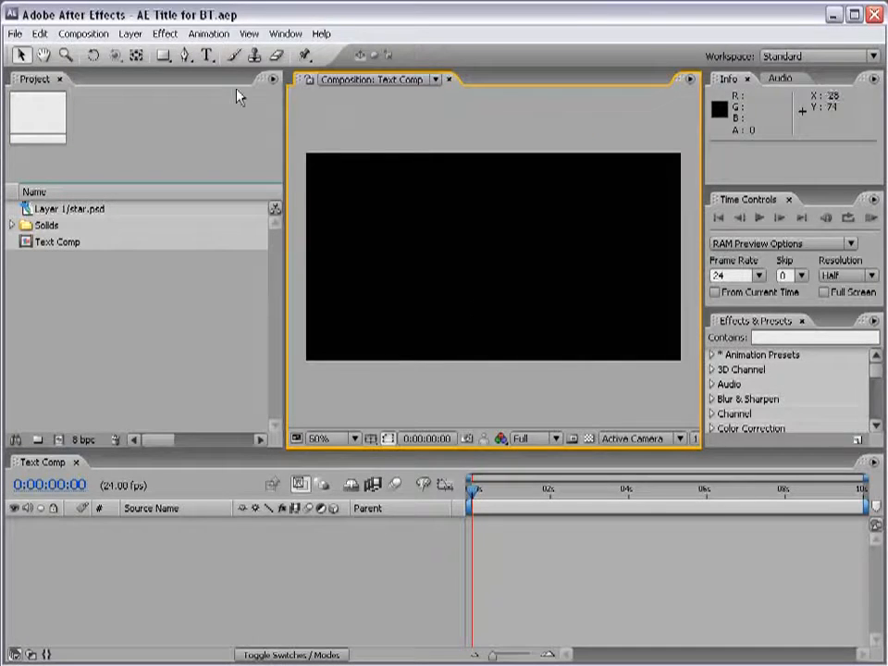
click(210, 56)
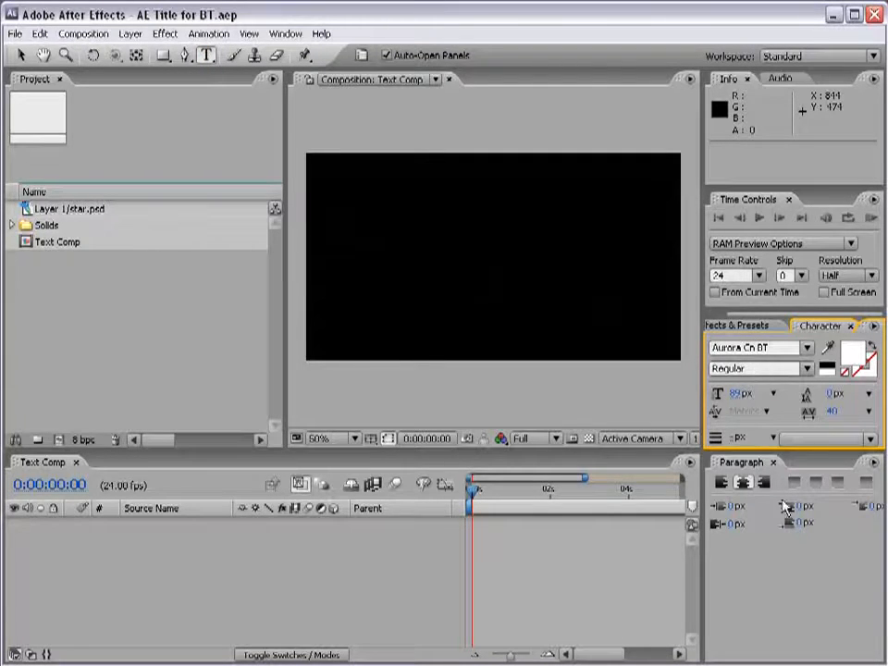
click(362, 56)
click(362, 55)
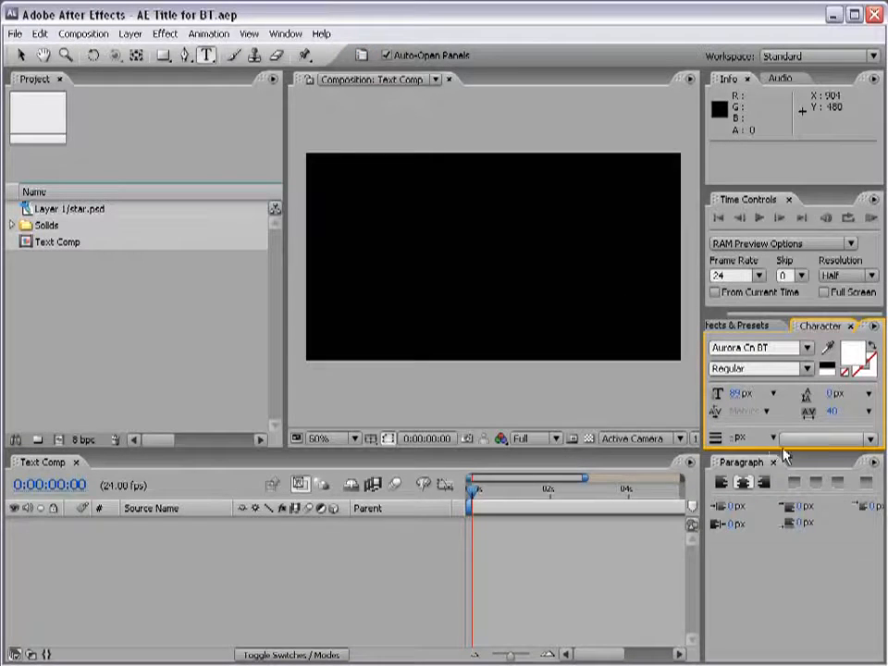
right_click(426, 511)
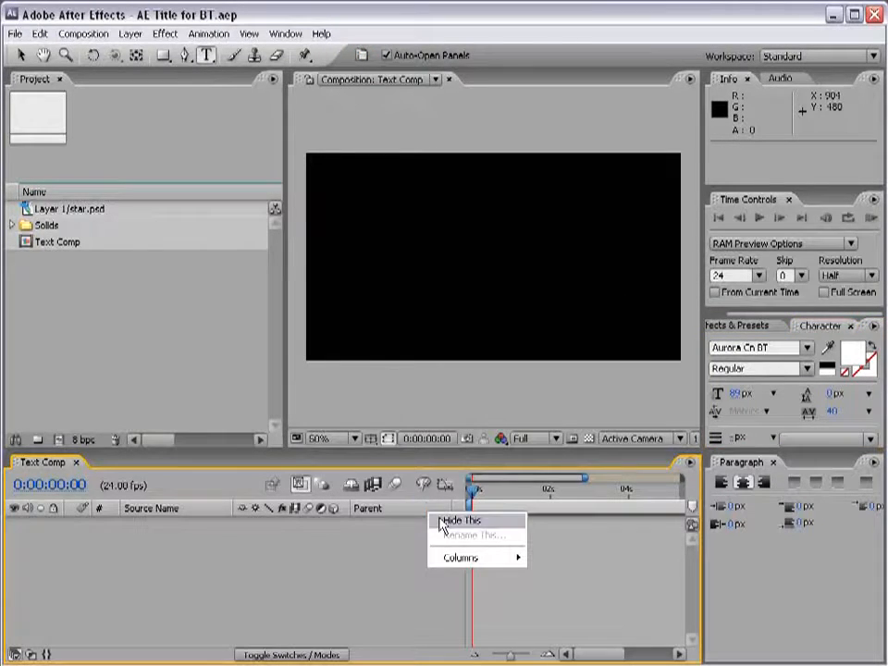
click(287, 308)
drag(288, 297, 207, 291)
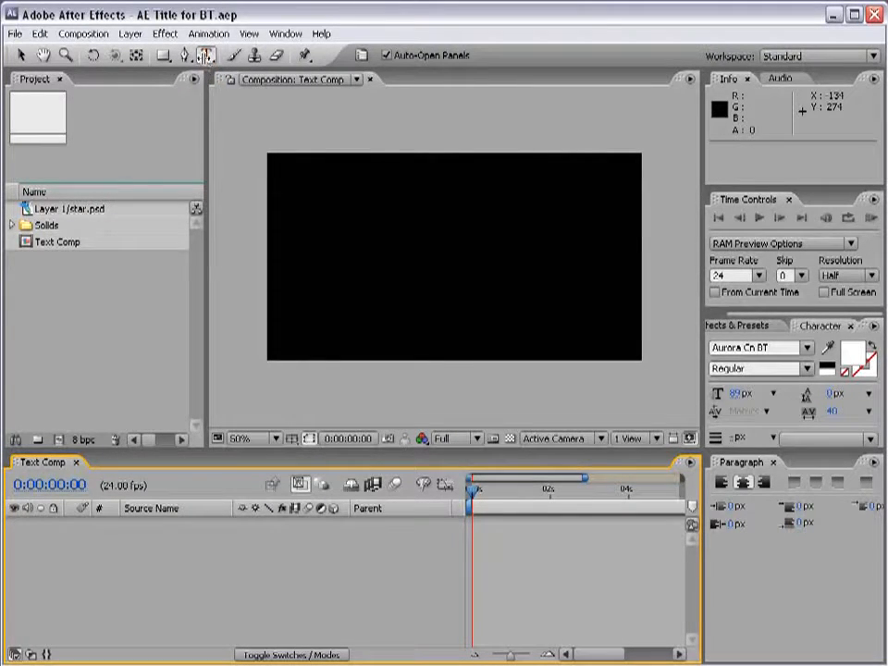
Step: Create a text layer reading "After Effects" in the Text Comp composition
click(206, 56)
click(348, 254)
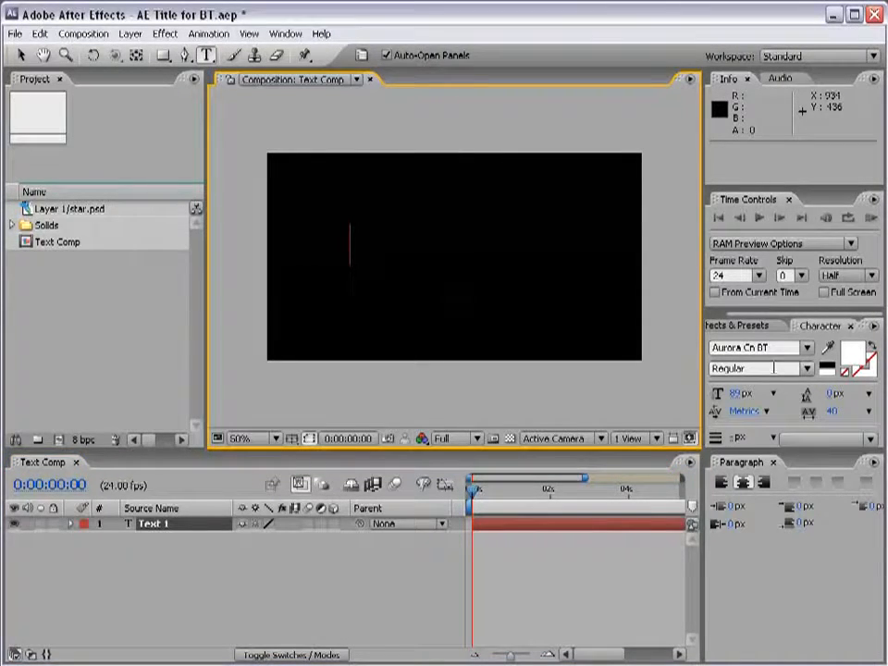
text(AFTER EF)
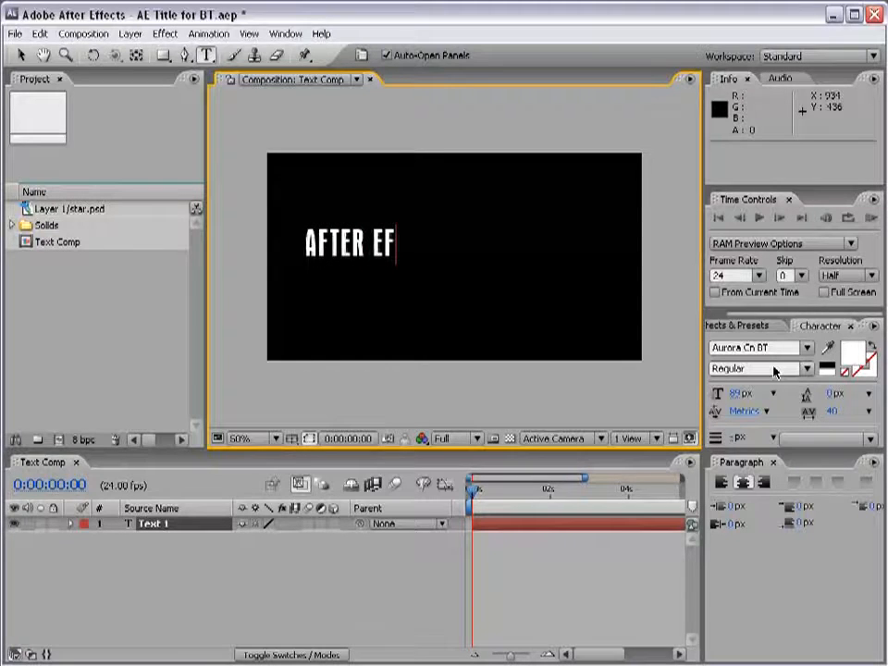
text(FECTS)
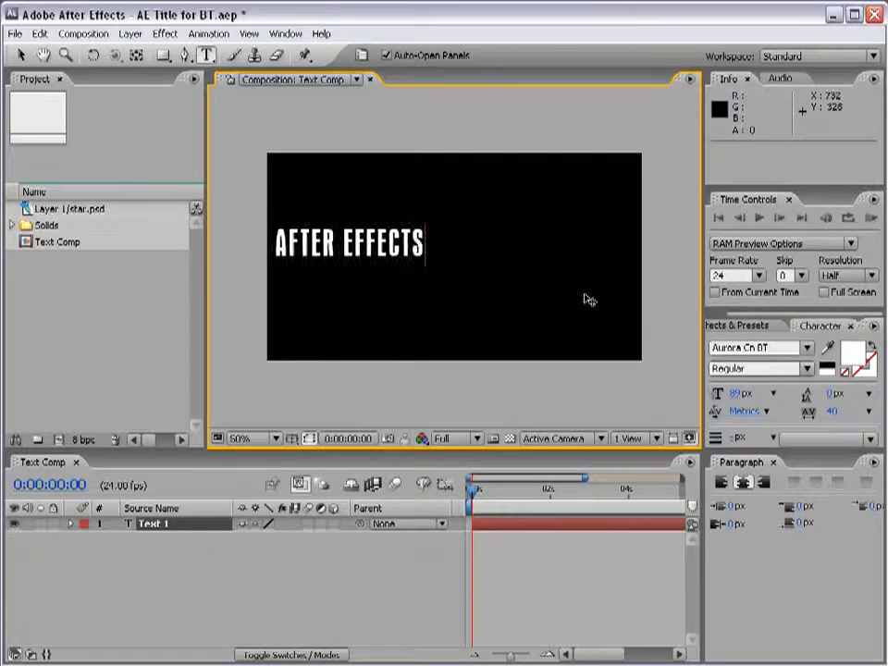
Step: Display the title/action safe guides and move the title text to the centre of the frame
click(22, 57)
drag(388, 260, 481, 267)
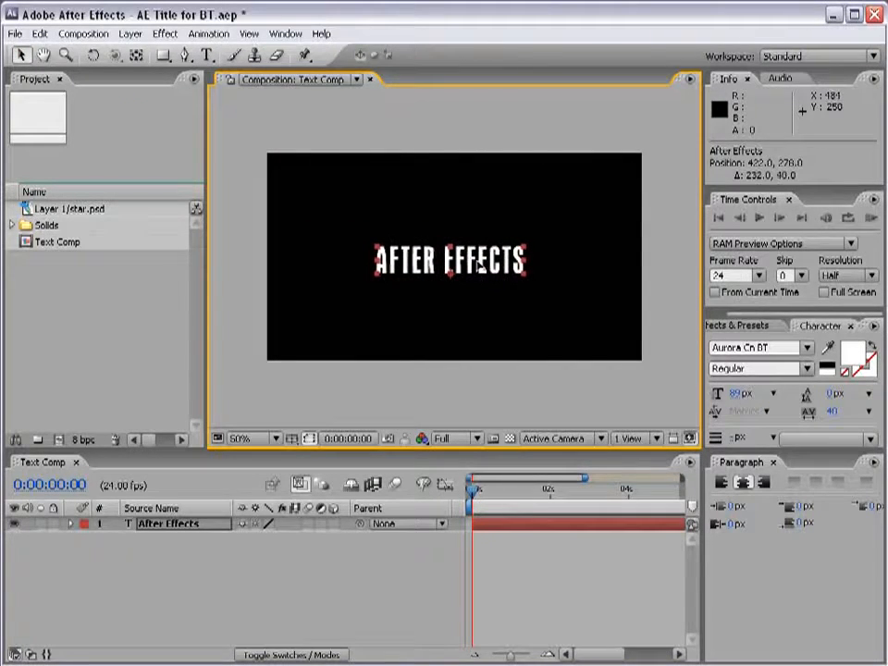
click(291, 439)
click(357, 455)
drag(490, 263, 497, 260)
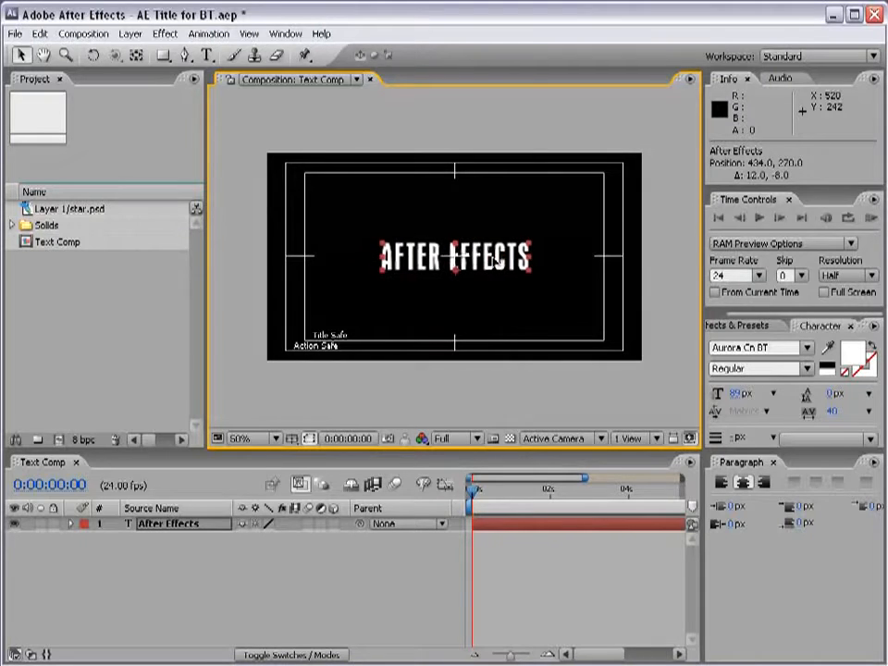
Step: Hide the title/action safe guides and enlarge the Character panel to show all its text options
click(291, 439)
click(298, 451)
click(524, 302)
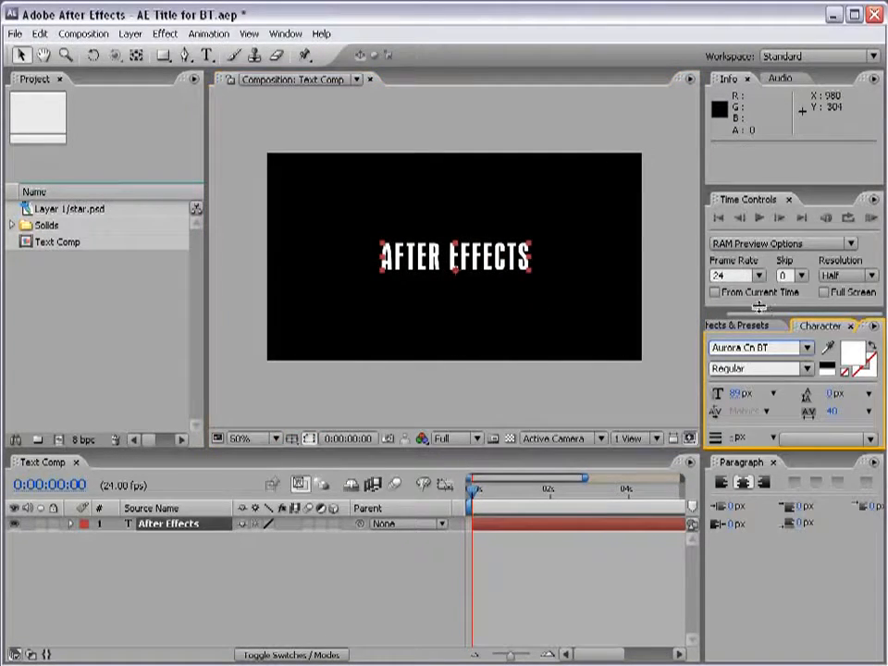
drag(755, 308, 756, 176)
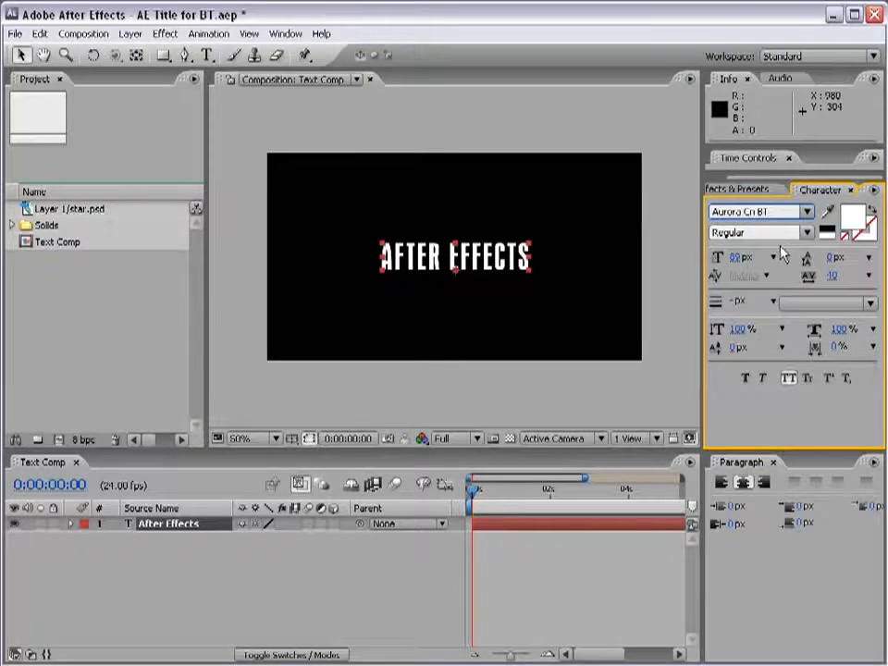
Step: Try other fonts on the After Effects title, going through AtticAntique to ArtBrush
click(775, 211)
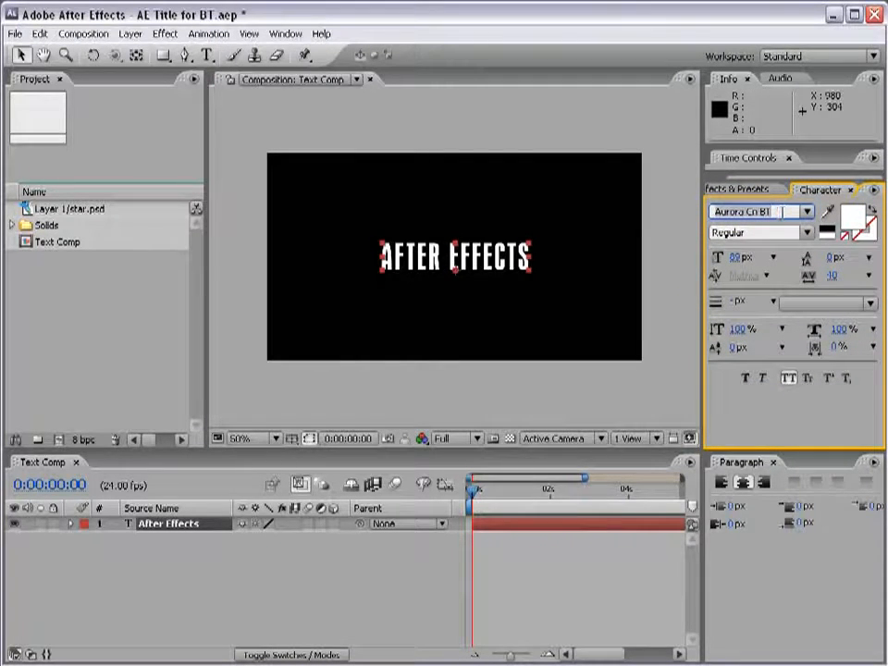
key(Up)
key(Up)
key(Up)
key(Up)
key(Up)
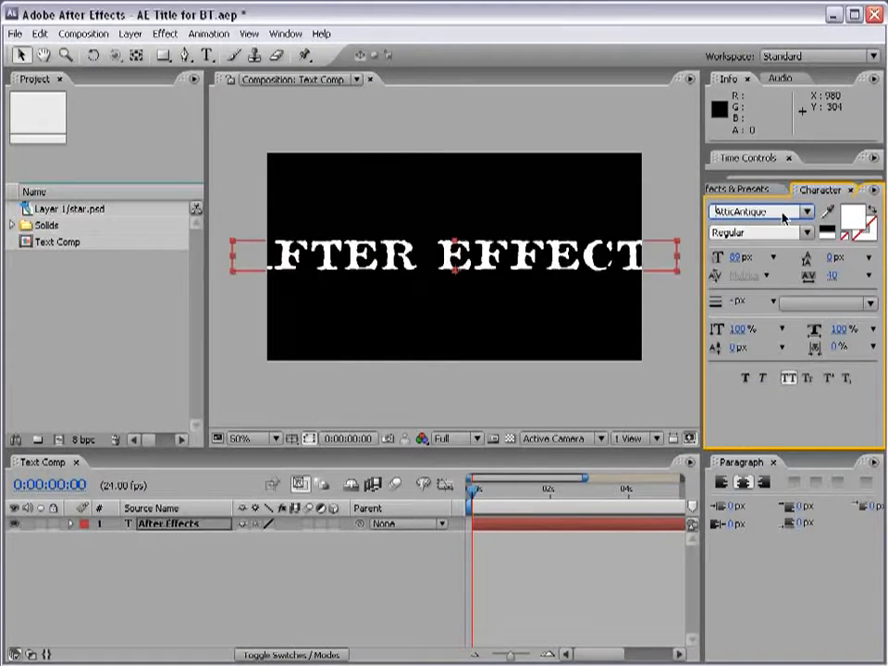
key(Up)
key(Up)
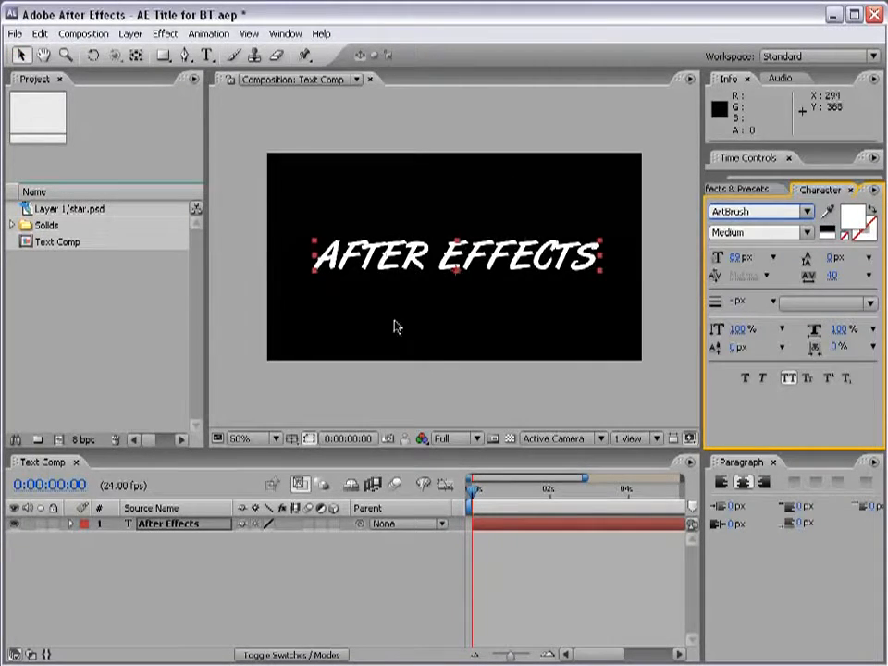
Step: Set the title's font back to Aurora Cn BT
click(409, 263)
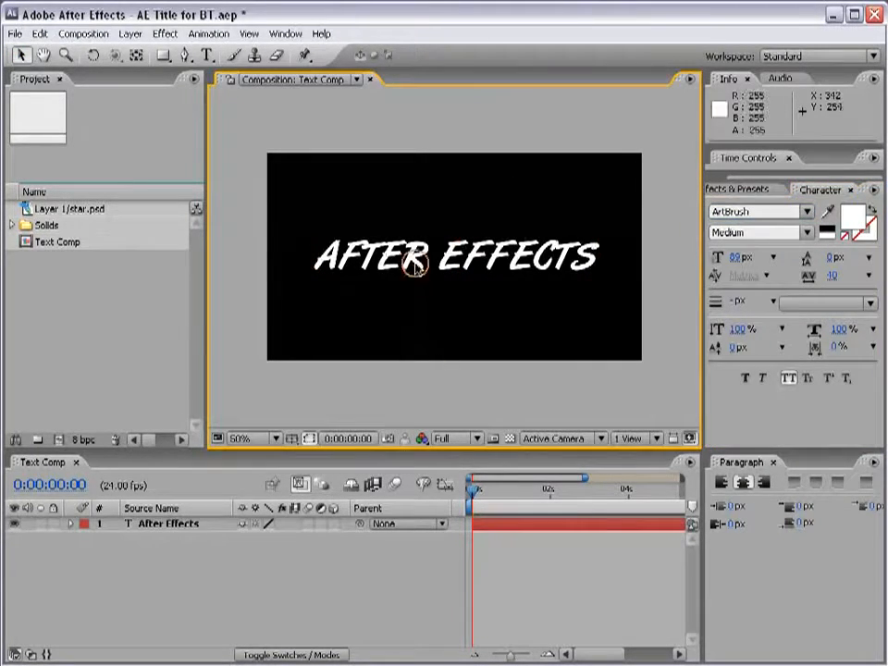
click(752, 214)
key(Down)
key(Down)
key(Down)
key(Down)
key(Down)
key(Down)
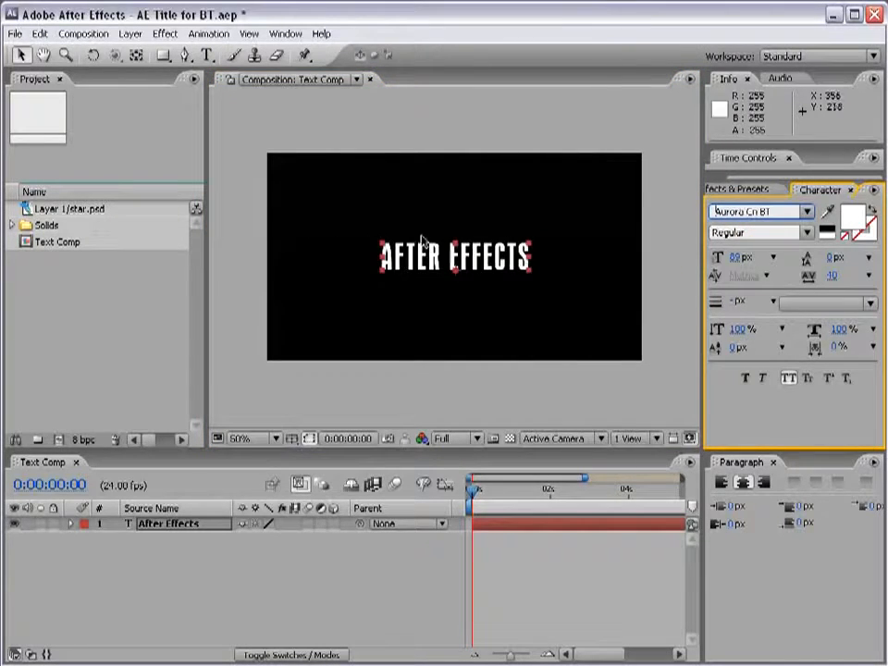
Step: Select all characters of the title, preview a few neighbouring fonts and return to Aurora Cn BT
double_click(414, 259)
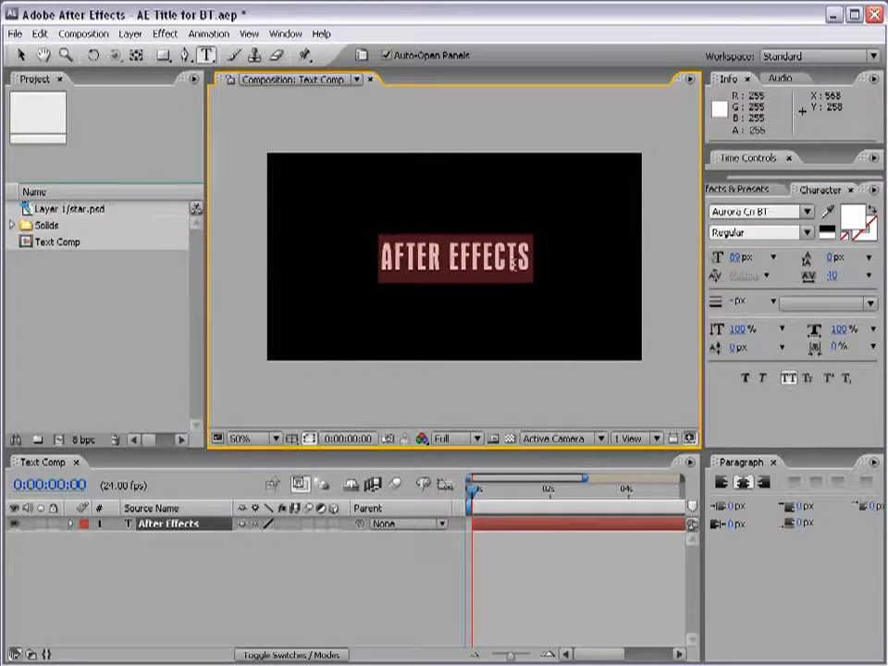
click(753, 212)
key(Up)
key(Up)
key(Up)
key(Down)
key(Down)
key(Down)
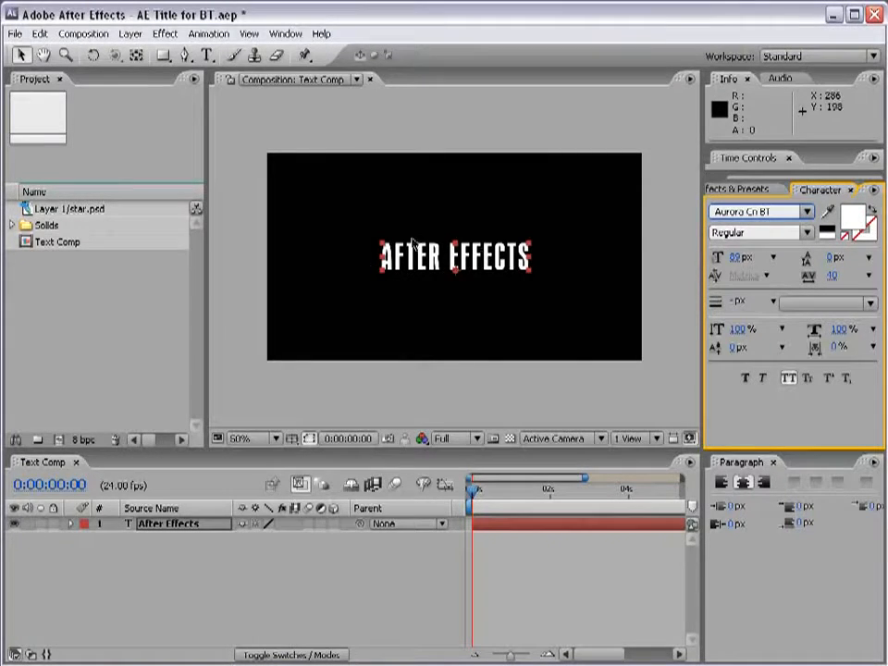
Step: Add a light blue stroke to the title text, colour 6C9CFF
click(862, 237)
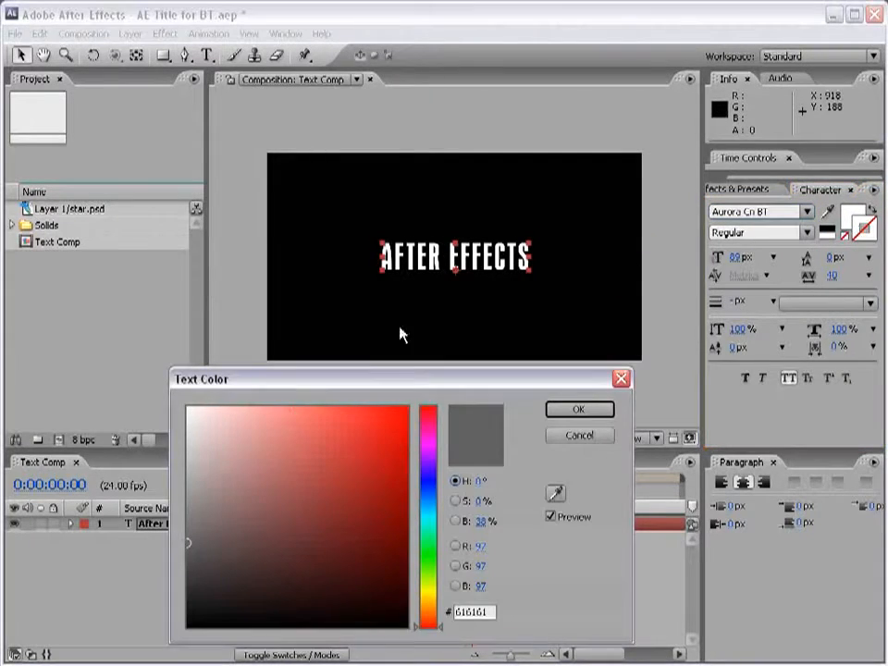
click(427, 492)
drag(293, 496, 313, 404)
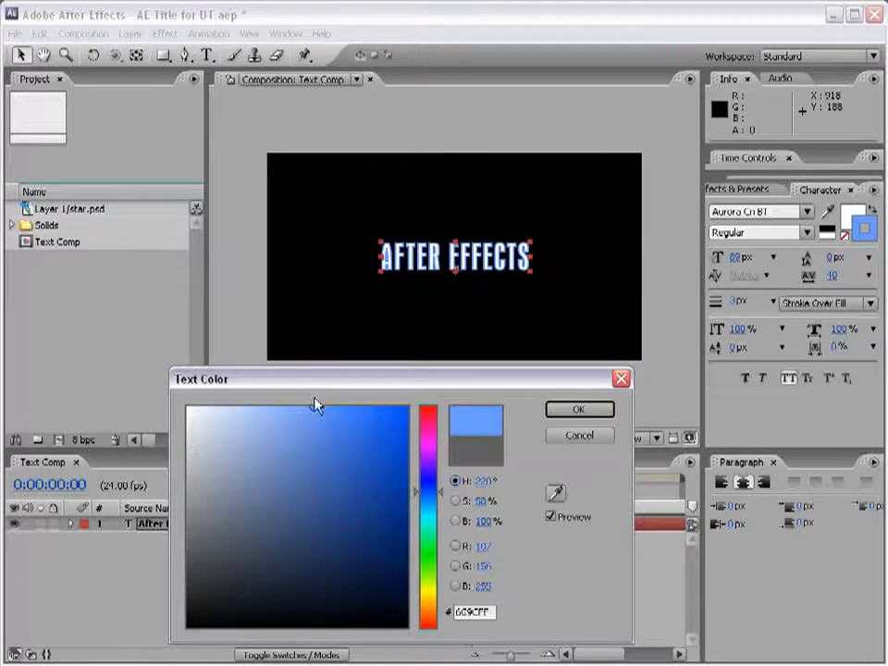
click(577, 410)
scroll(471, 262, up, 1)
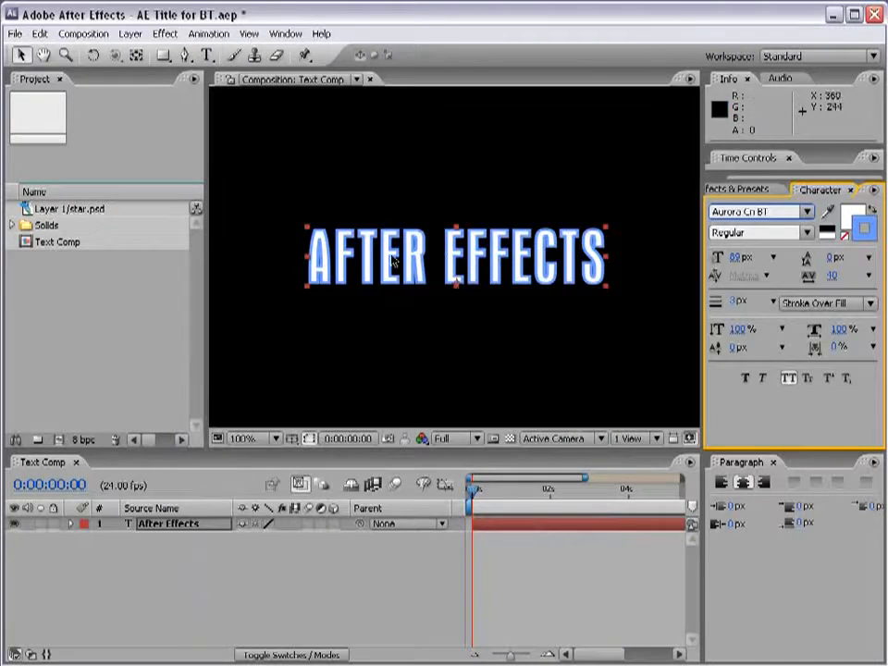
Step: Set the title's stroke to Fill Over Stroke at 4 px wide and its font size to 90 px
drag(730, 301, 732, 301)
click(845, 304)
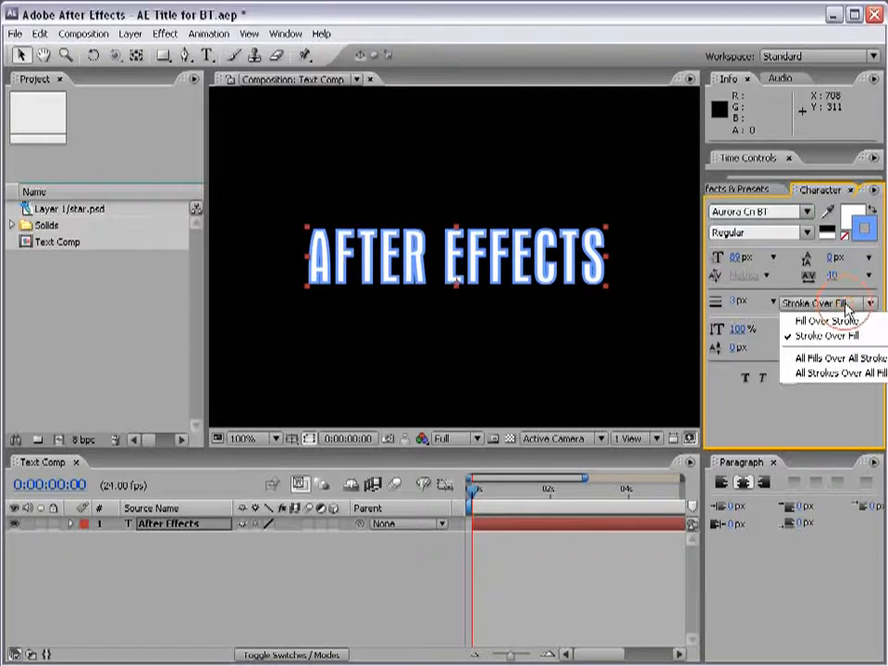
click(826, 320)
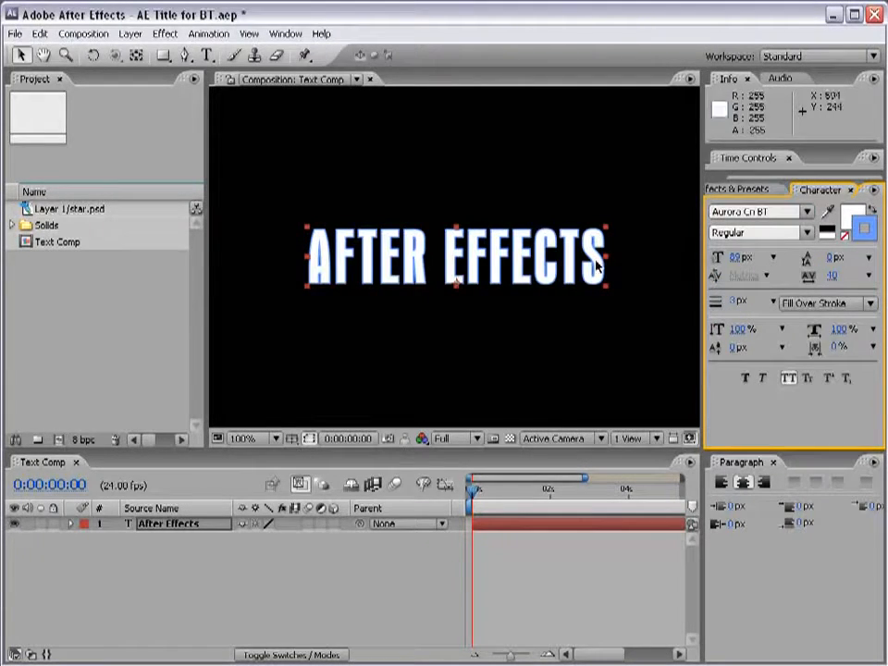
drag(739, 259, 740, 260)
drag(736, 305, 737, 303)
Step: Change the title's stroke colour to a deep red, AA0018
click(862, 227)
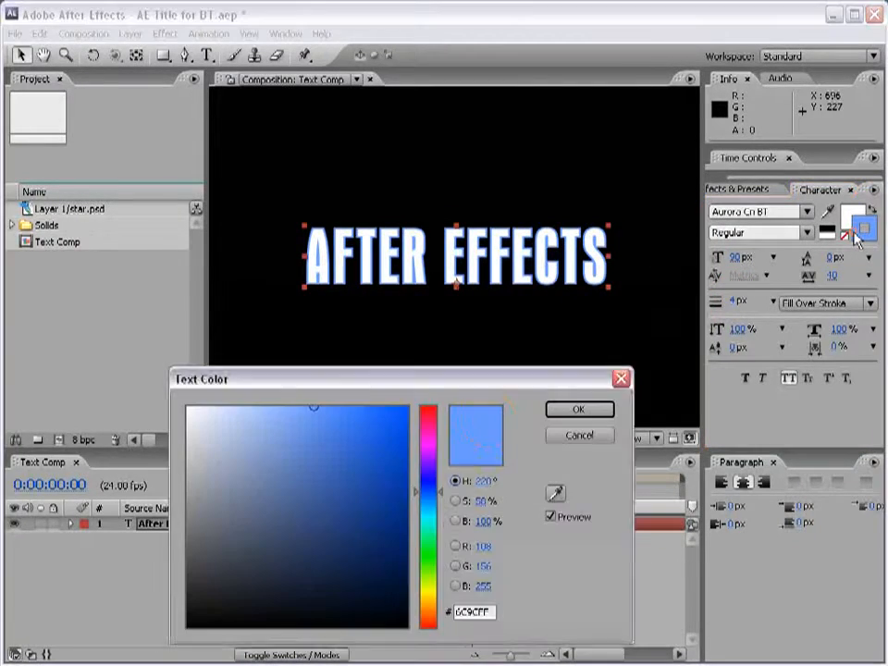
drag(418, 499, 435, 419)
click(396, 472)
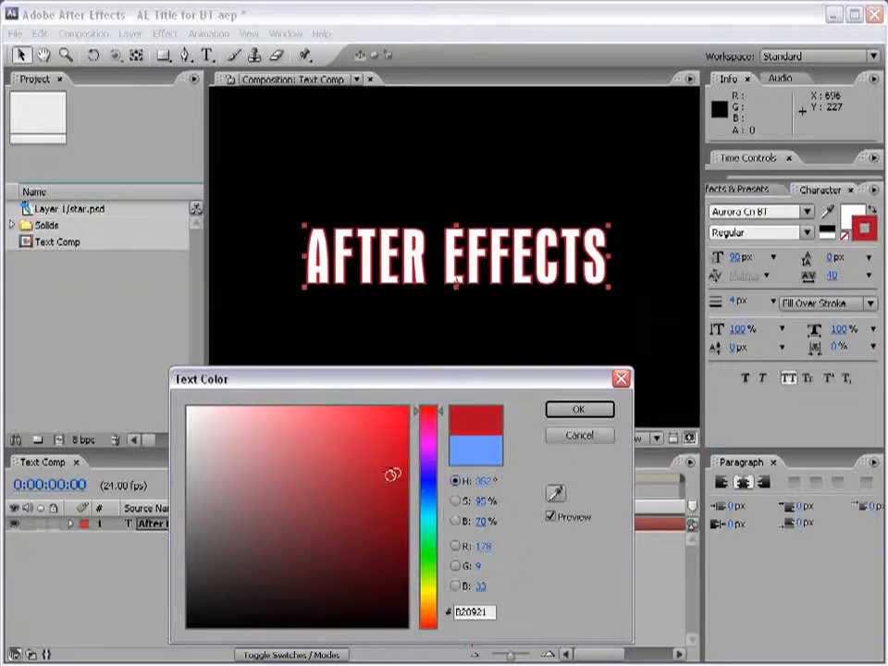
mouse_move(394, 477)
mouse_down()
mouse_move(365, 534)
mouse_move(403, 455)
mouse_move(408, 478)
mouse_up()
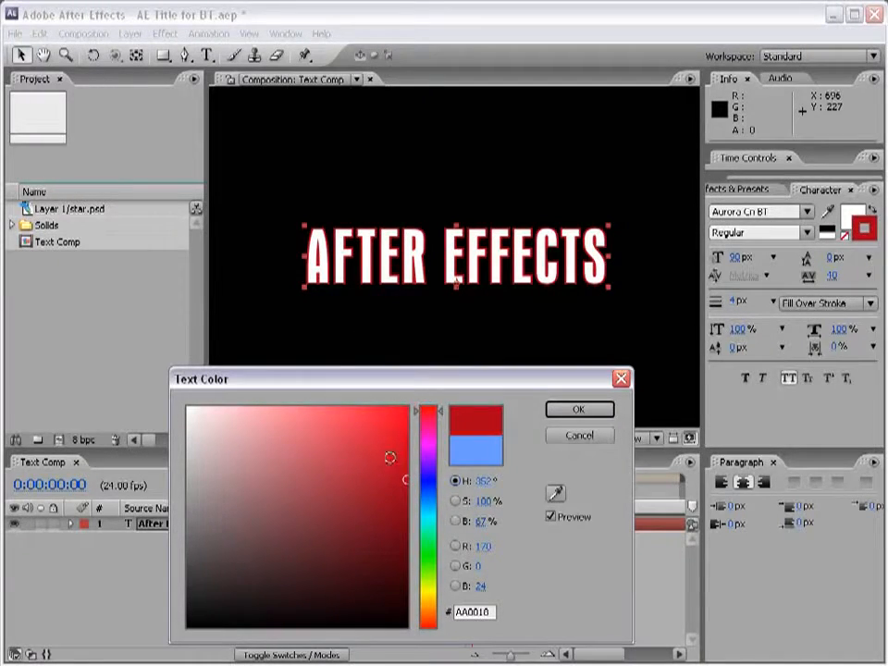
key(Return)
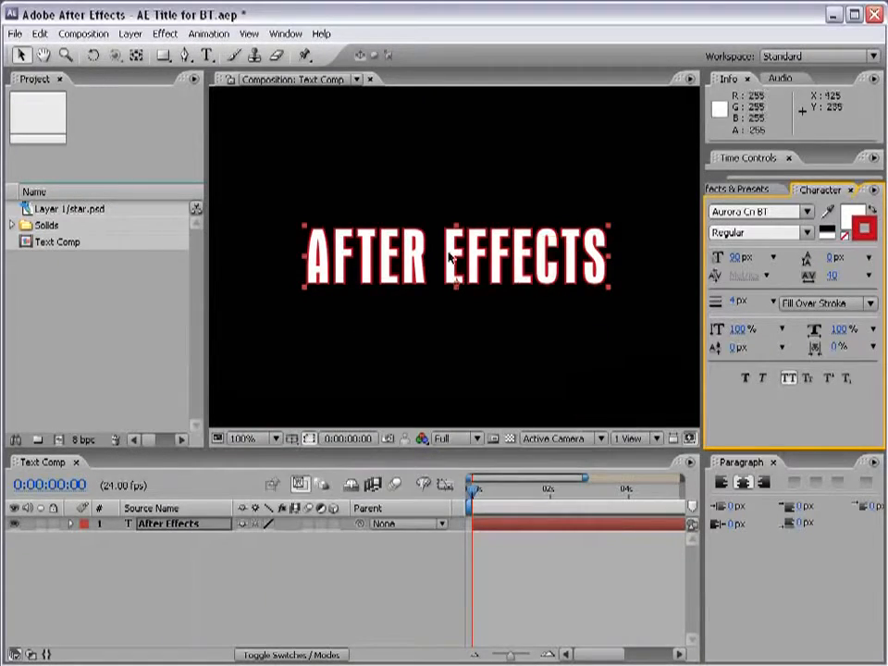
Step: Try faux bold and faux italic on the title text, and turn both off
click(733, 334)
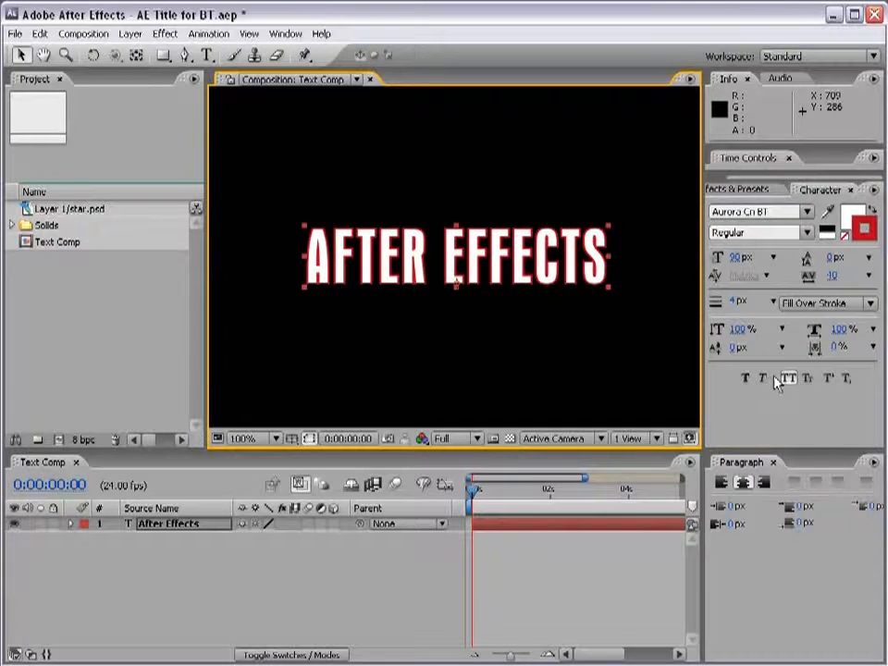
click(744, 378)
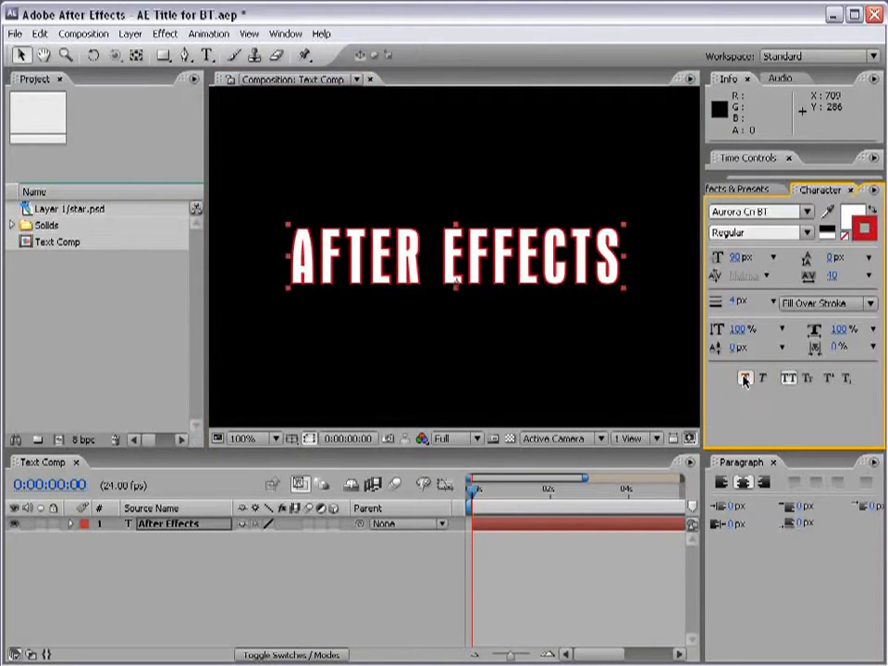
click(760, 378)
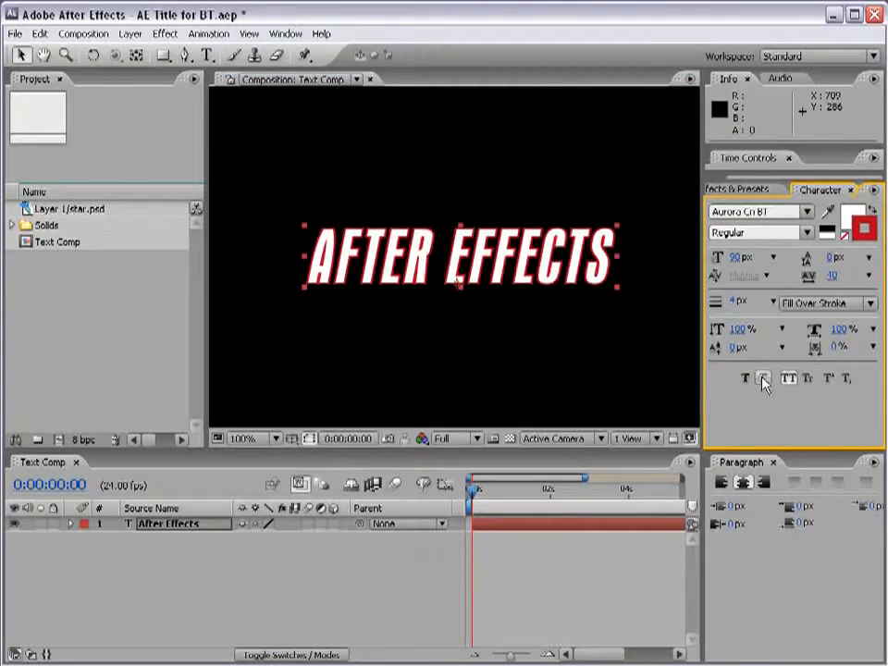
click(762, 379)
Step: Try All Caps and Small Caps on the title, leaving it in normal mixed case, and enlarge the Timeline and Paragraph panels
click(788, 378)
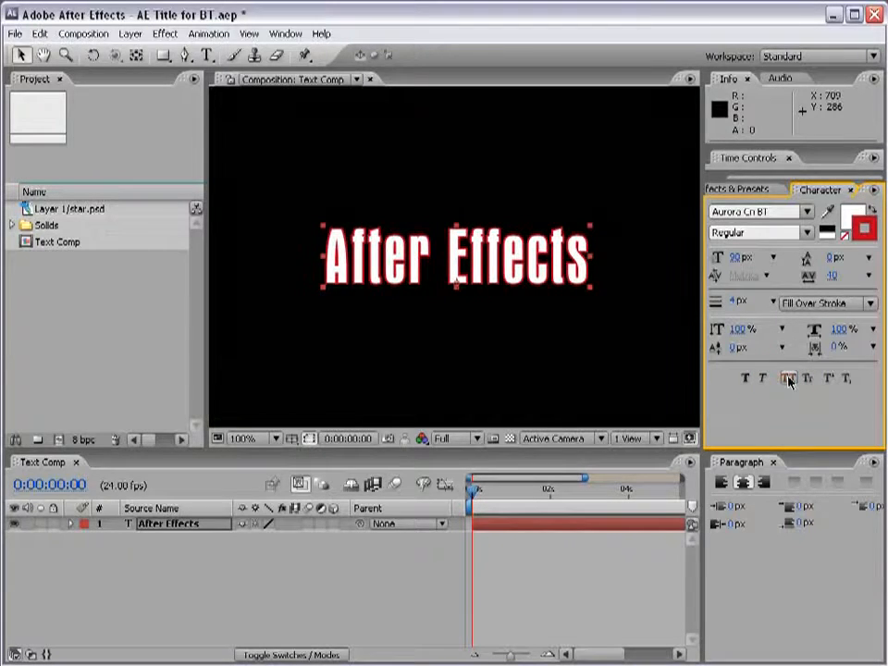
click(789, 380)
click(806, 378)
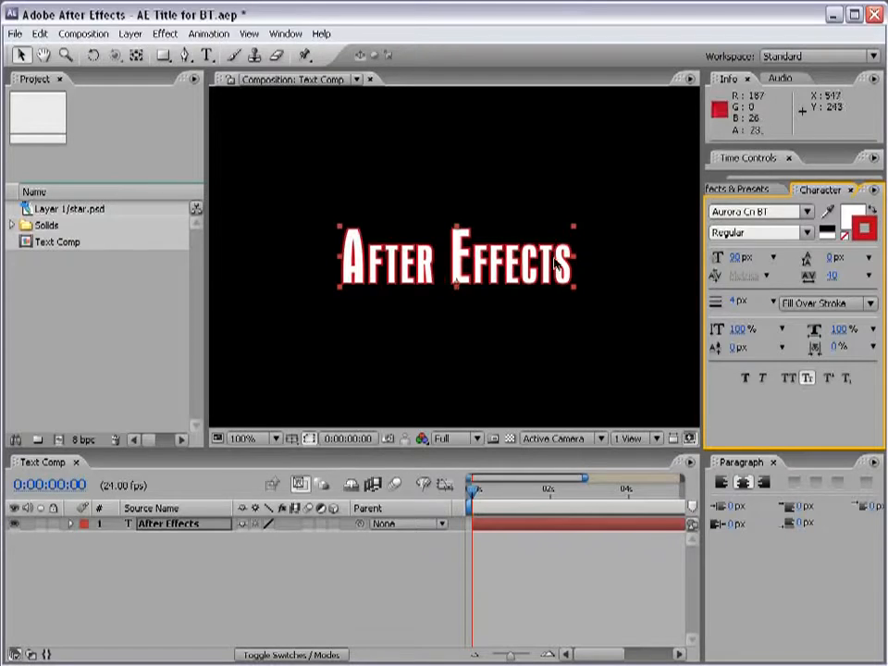
click(807, 378)
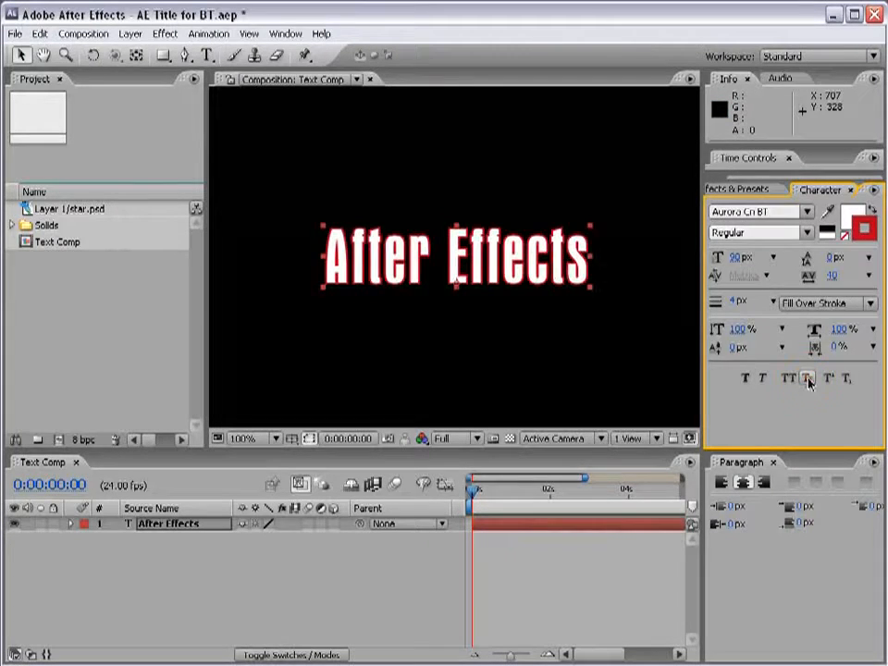
drag(784, 452, 787, 410)
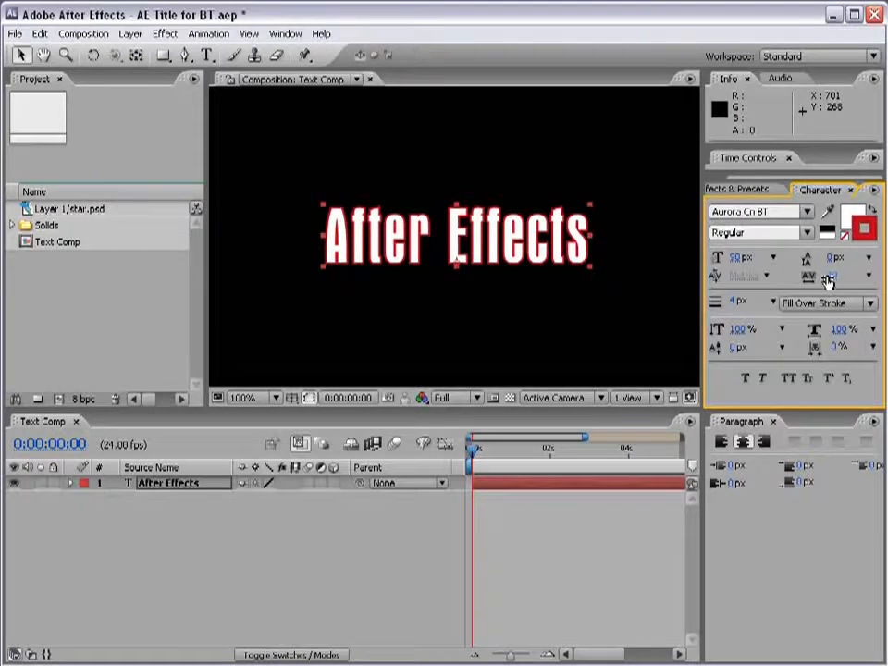
Step: Try different letter tracking and left alignment on the title, and return the paragraph to centred alignment
mouse_move(826, 281)
mouse_down()
mouse_move(860, 280)
mouse_move(818, 281)
mouse_up()
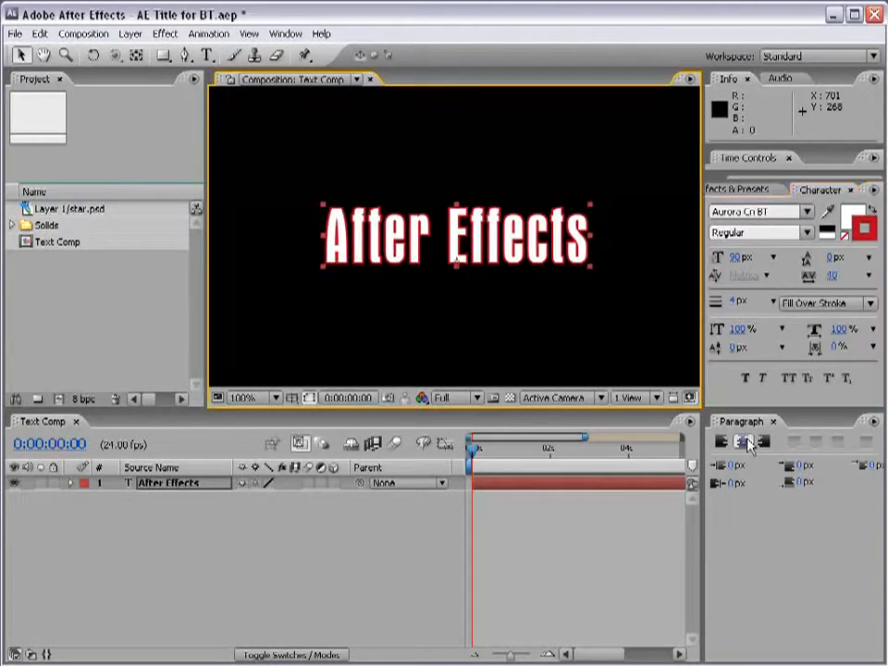
click(722, 441)
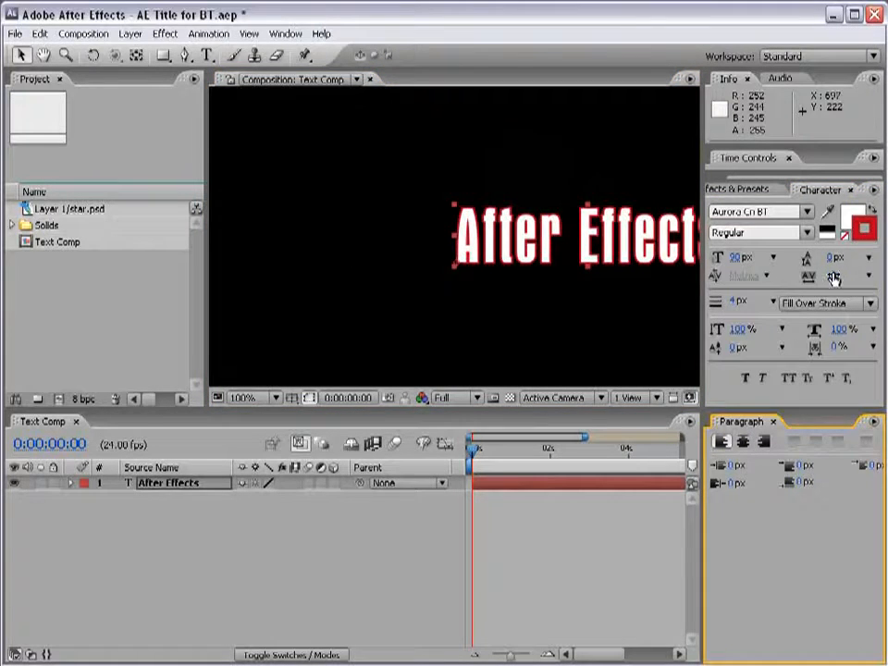
drag(830, 277, 849, 274)
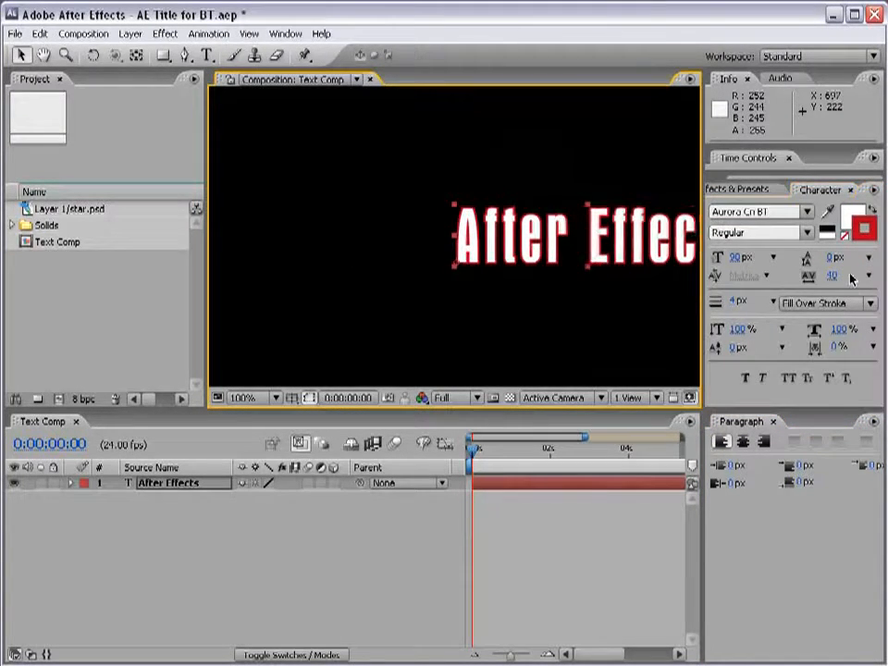
click(742, 442)
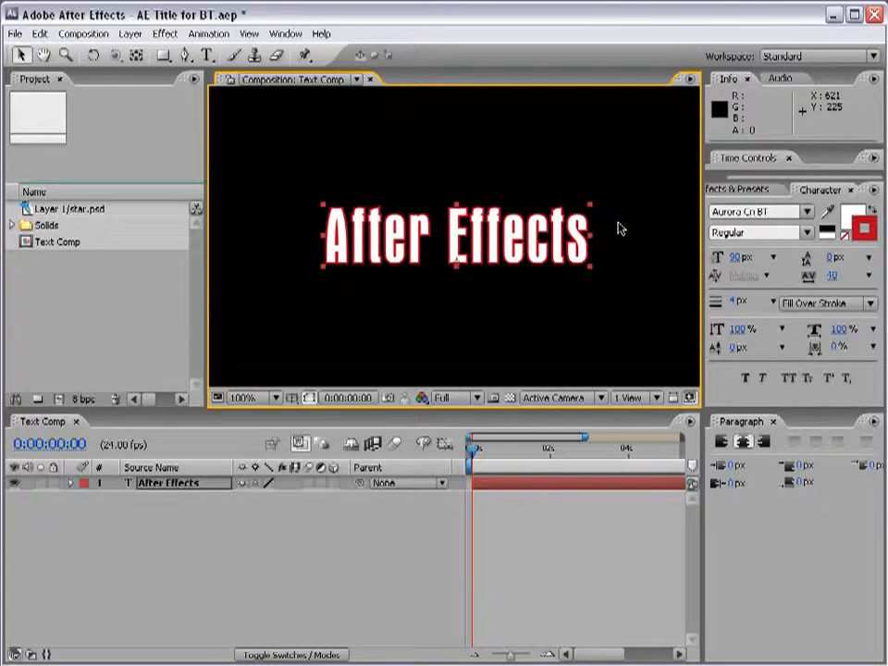
Step: Show Effects & Presets and expand Animation Presets down to the Text preset folder
drag(748, 176, 722, 177)
click(740, 189)
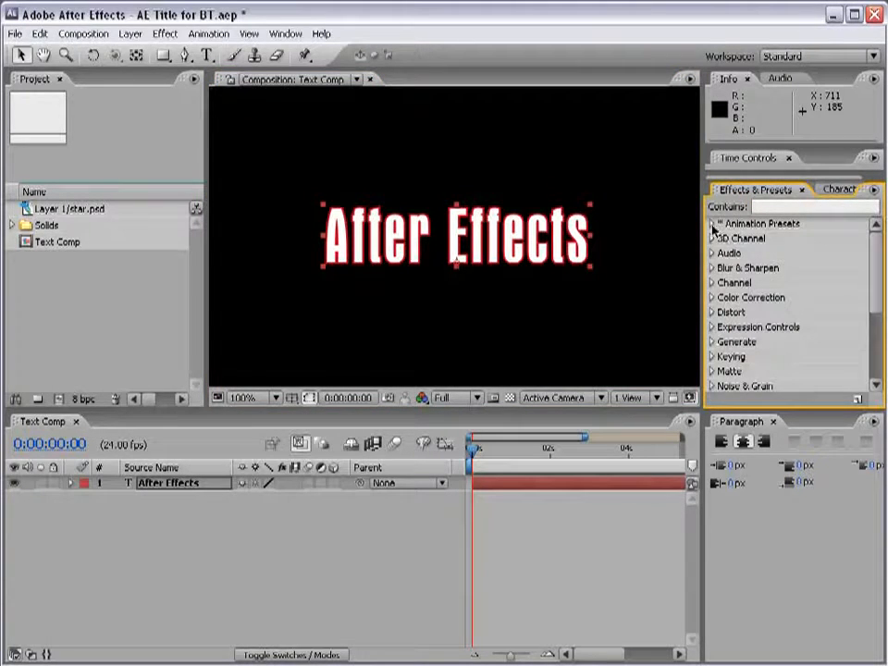
click(712, 224)
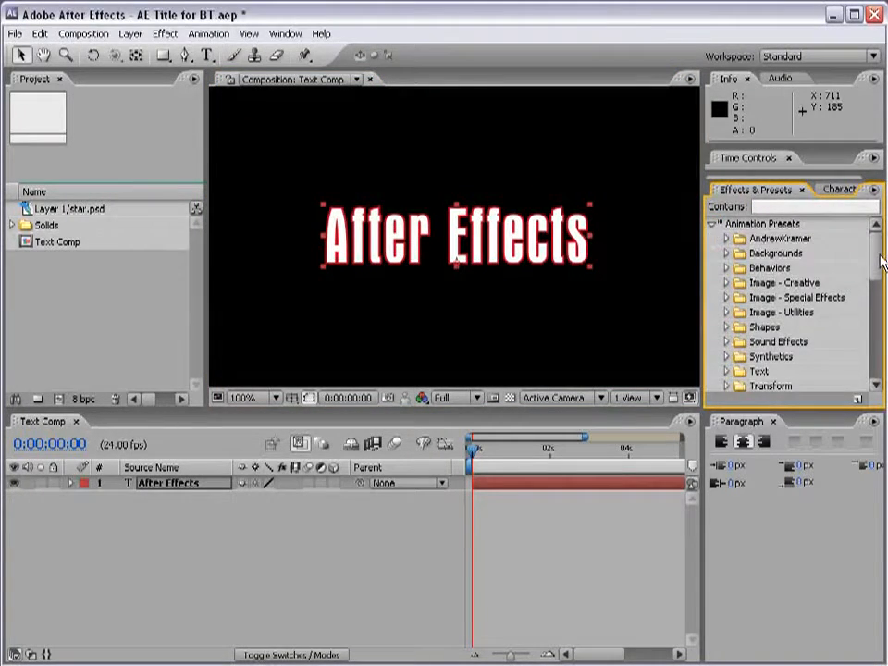
drag(879, 259, 877, 280)
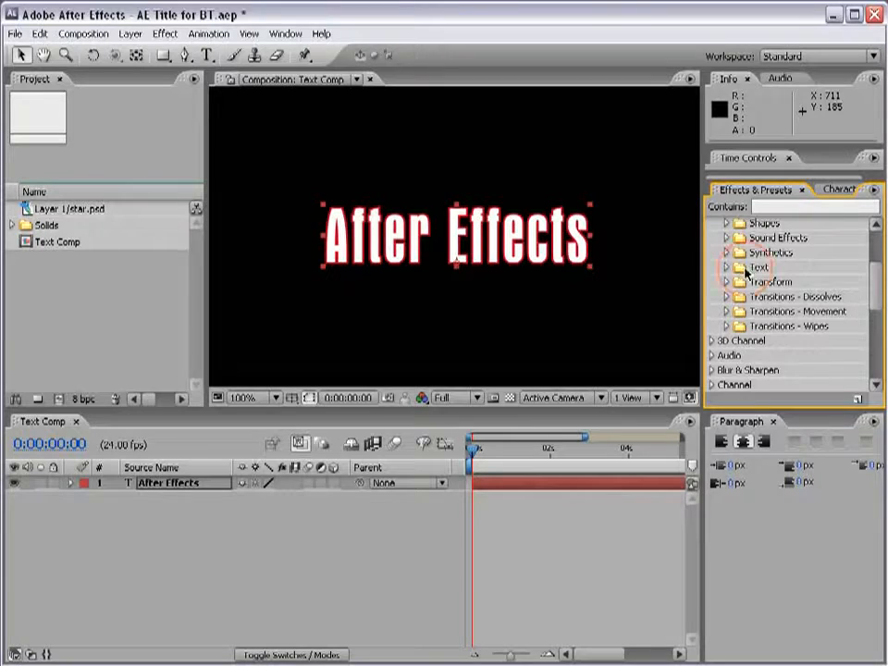
click(726, 269)
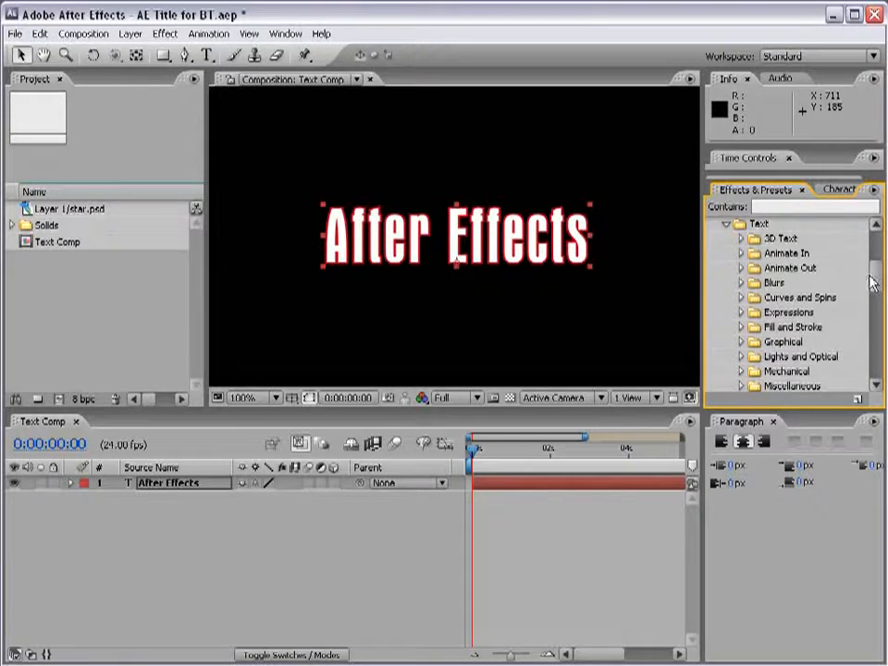
Step: Expand the 3D Text presets, widen the presets panel, apply 3D Flip Out Rotate X to the After Effects layer and preview it
drag(880, 280, 880, 296)
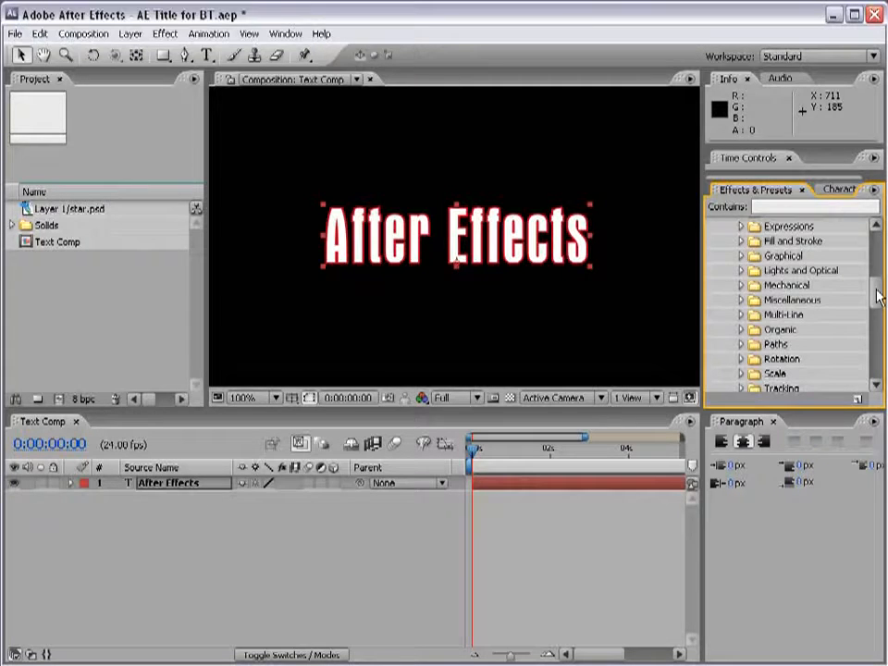
drag(879, 296, 761, 288)
click(741, 256)
drag(703, 293, 674, 293)
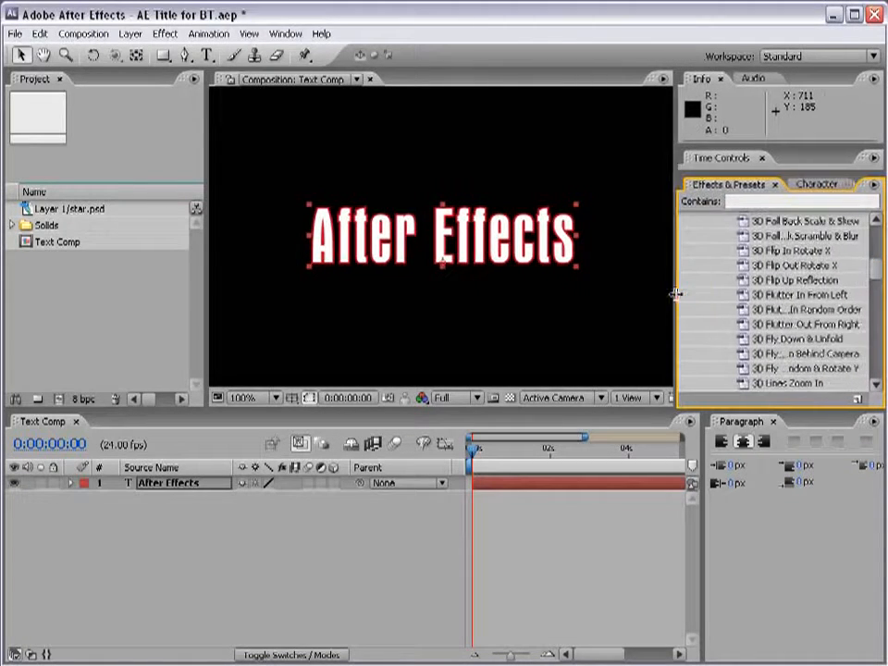
drag(792, 266, 512, 486)
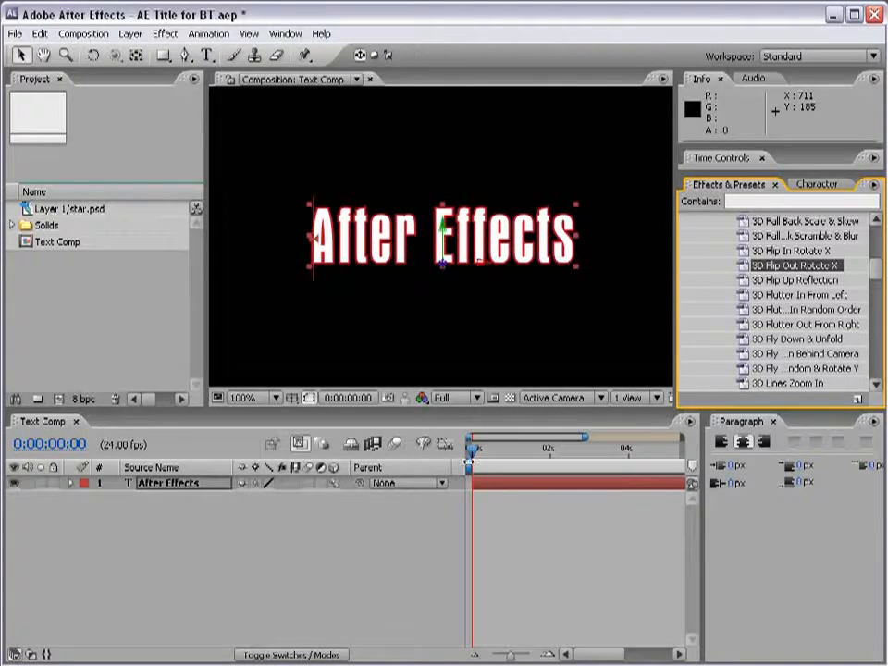
mouse_move(473, 453)
mouse_down()
mouse_move(525, 453)
mouse_move(472, 453)
mouse_up()
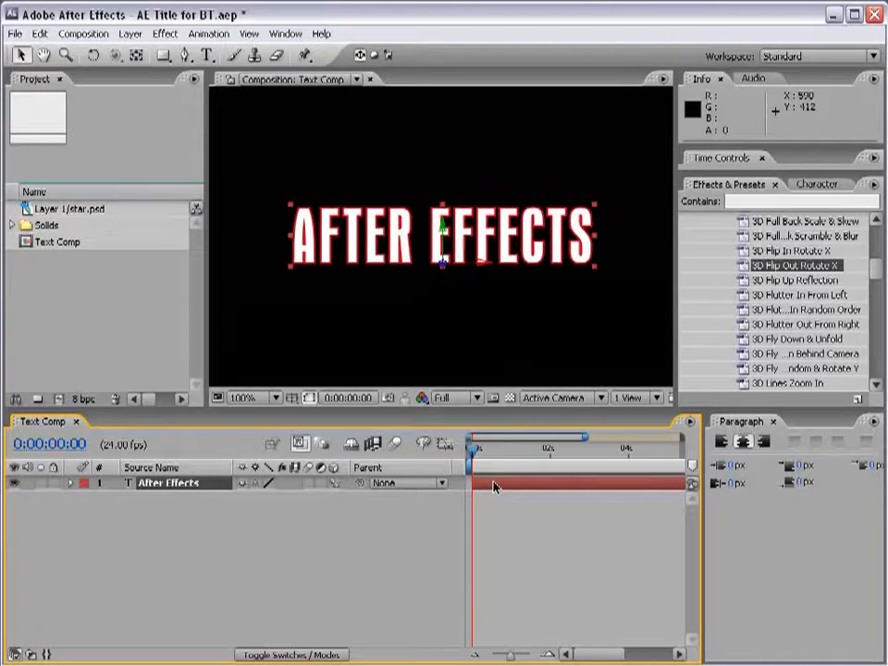
Step: Reveal the title layer's keyframed properties, expand to all its modified properties, and enlarge the Timeline to show them
key(u)
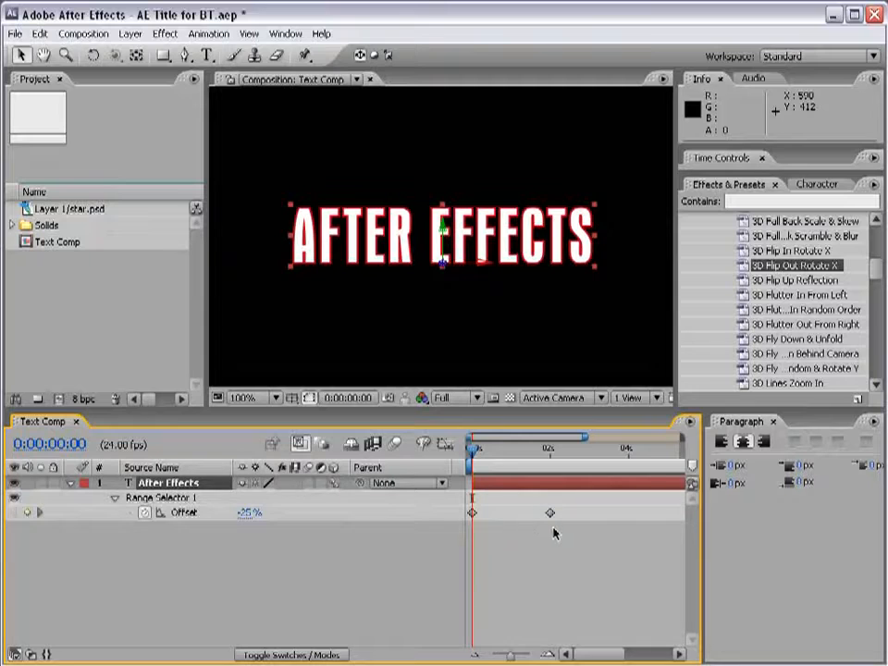
click(487, 496)
click(486, 483)
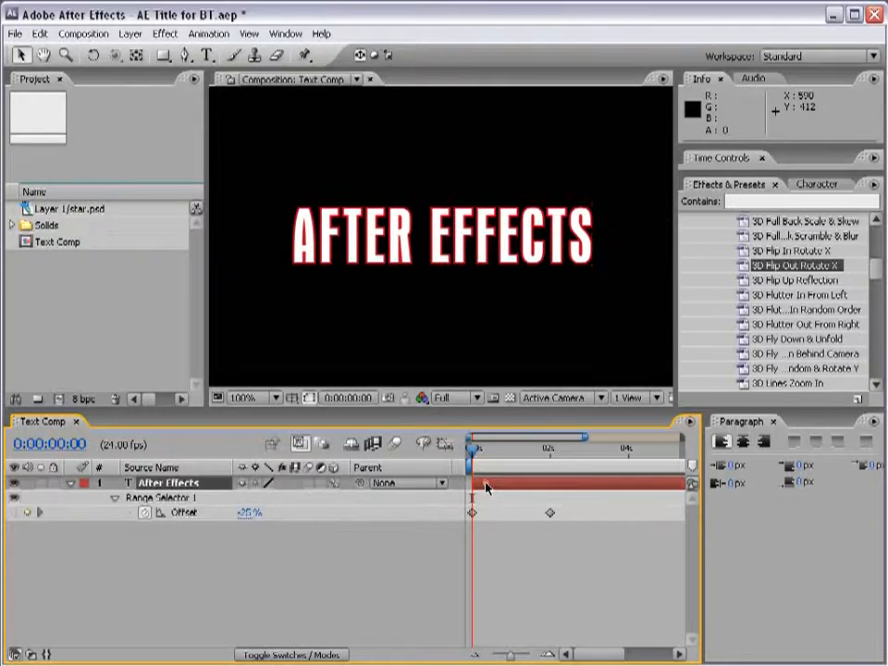
key(u)
key(u)
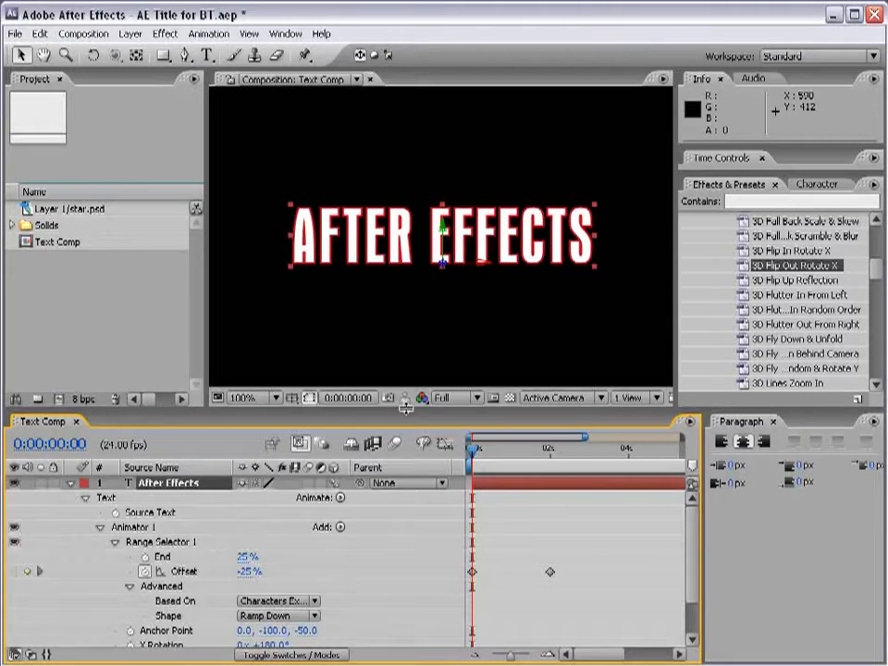
drag(405, 408, 405, 346)
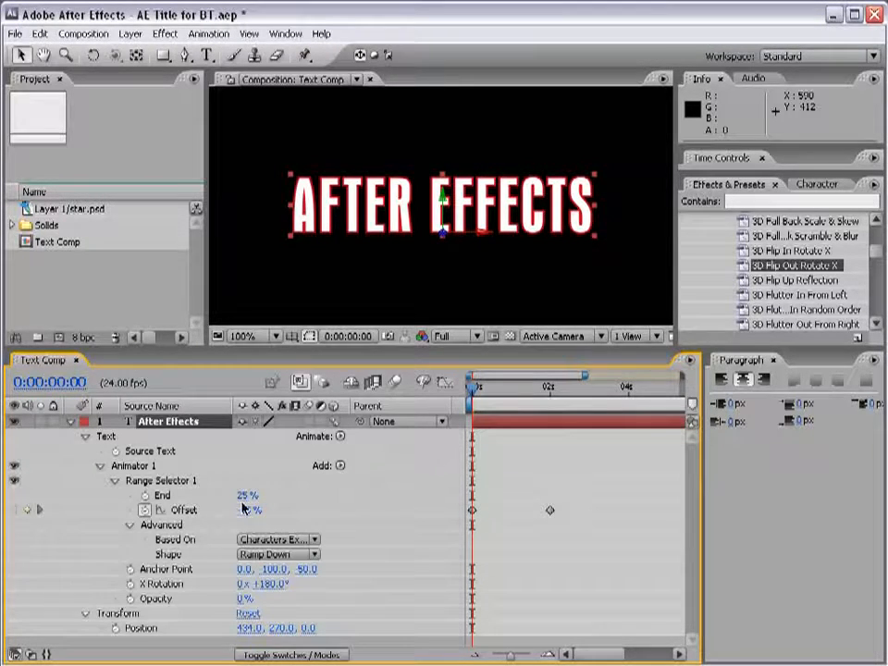
Step: Examine the Range Selector's Offset keyframes, collapse the layer to keyframed properties only, and scrub through the flip-out animation
click(176, 510)
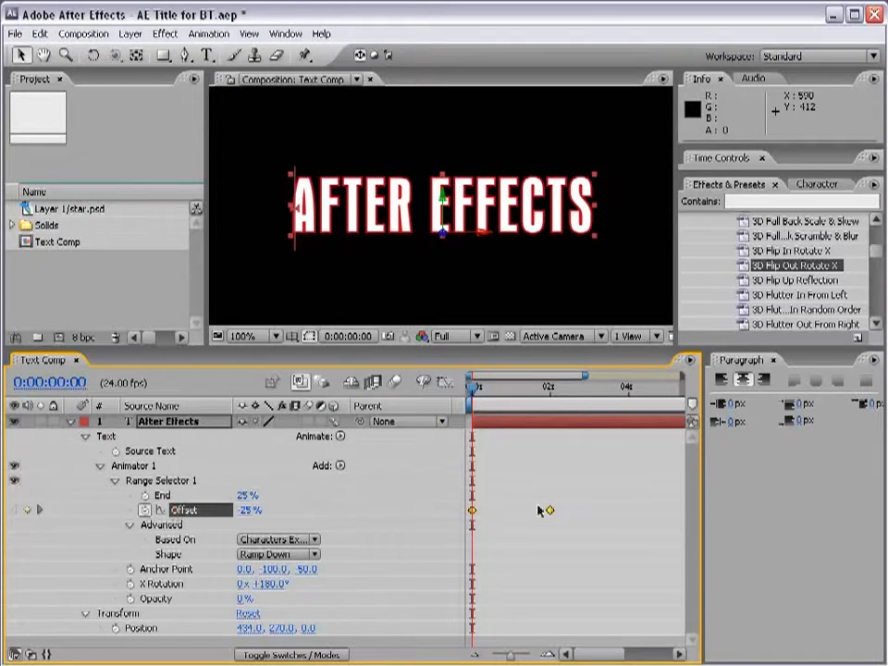
click(173, 423)
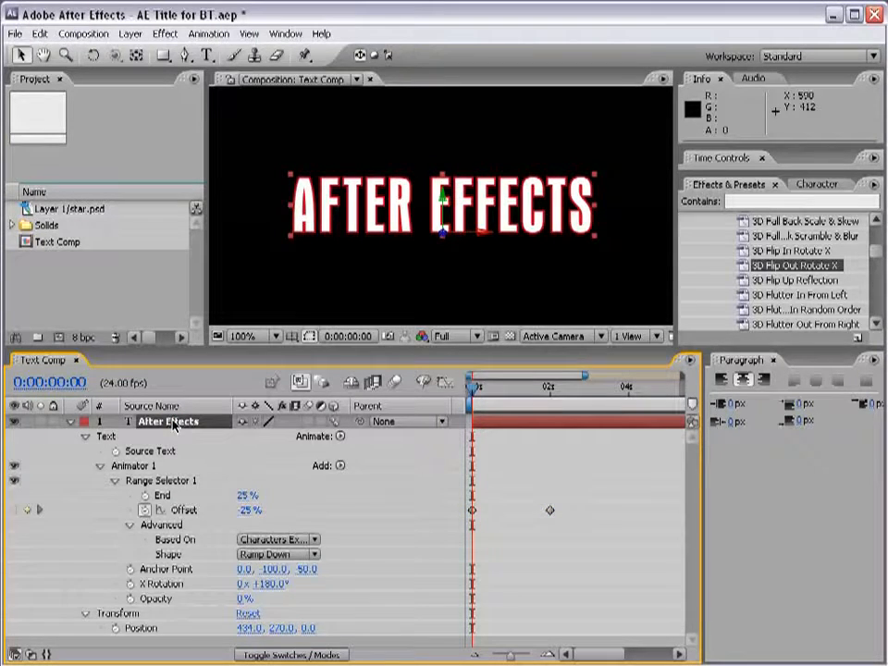
key(u)
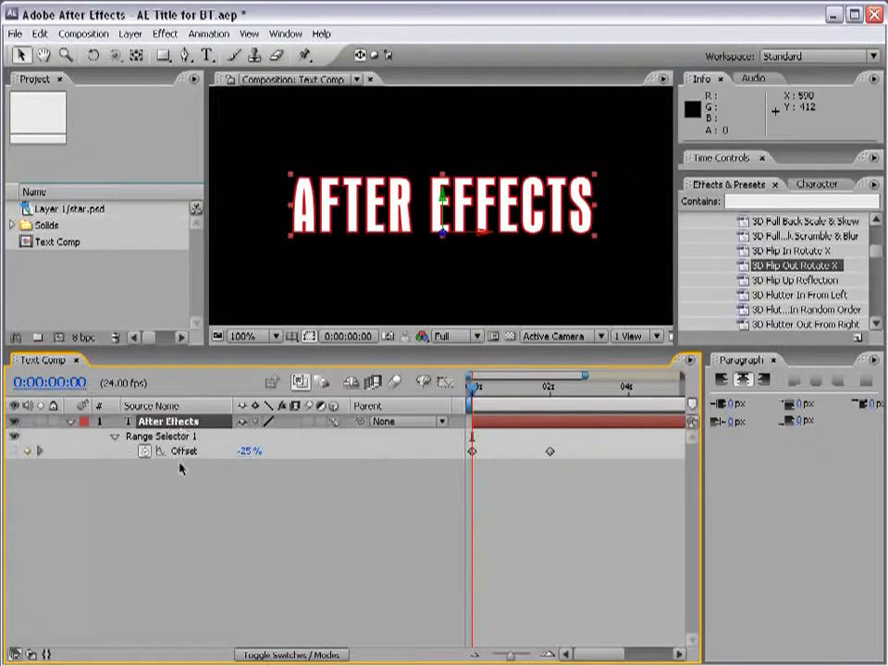
drag(472, 392, 547, 392)
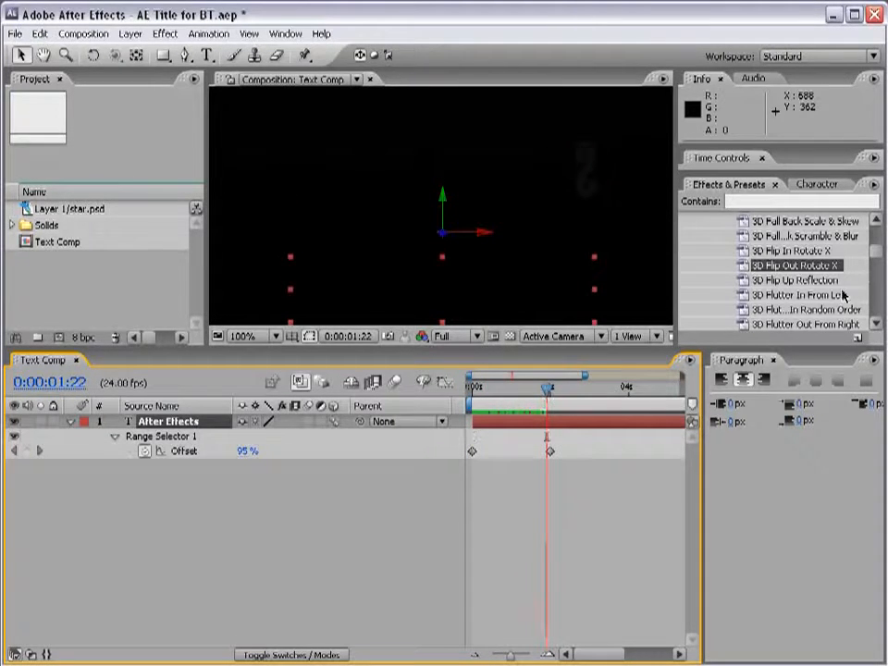
Step: Reverse the flip-out by swapping the order of the two Offset keyframes, shift both to the timeline's start, and preview the animation
scroll(805, 287, up, 5)
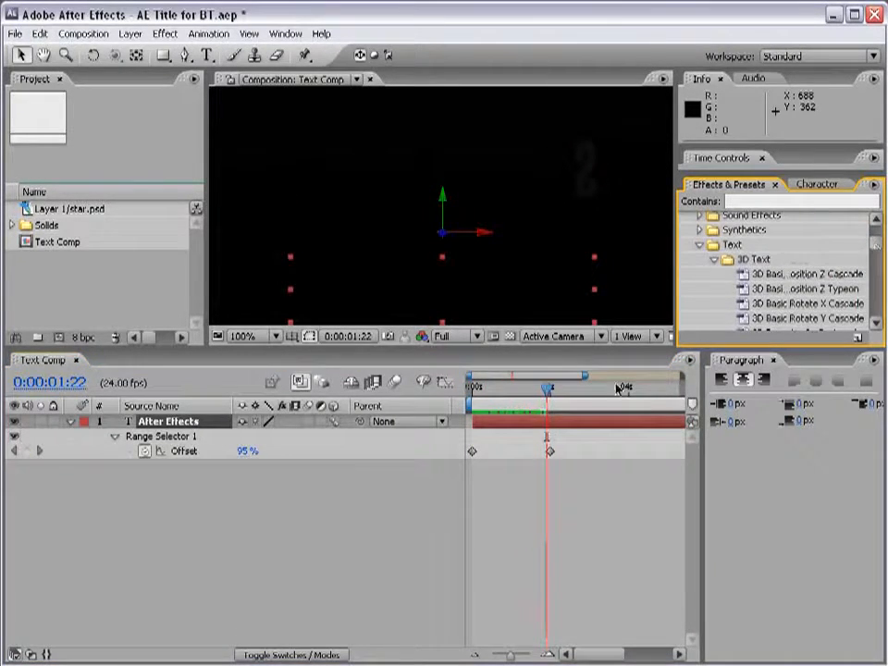
click(473, 451)
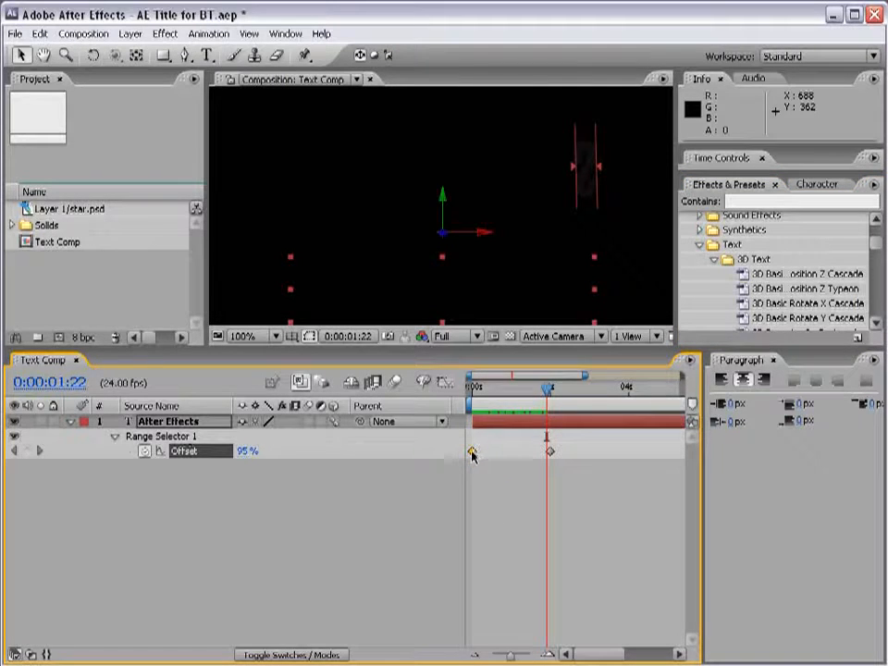
drag(472, 451, 618, 457)
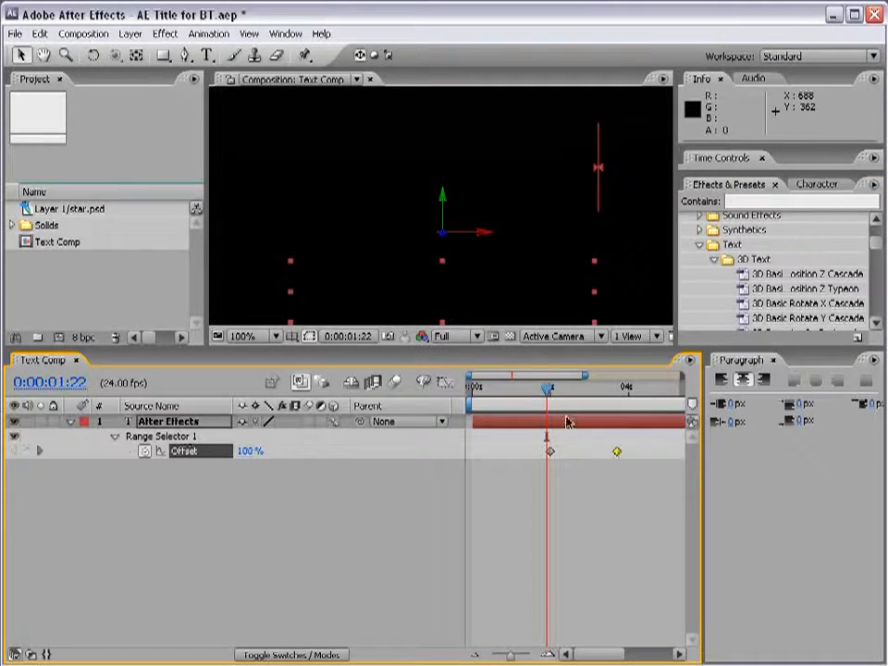
drag(549, 390, 617, 399)
click(528, 504)
drag(651, 442, 475, 453)
click(495, 488)
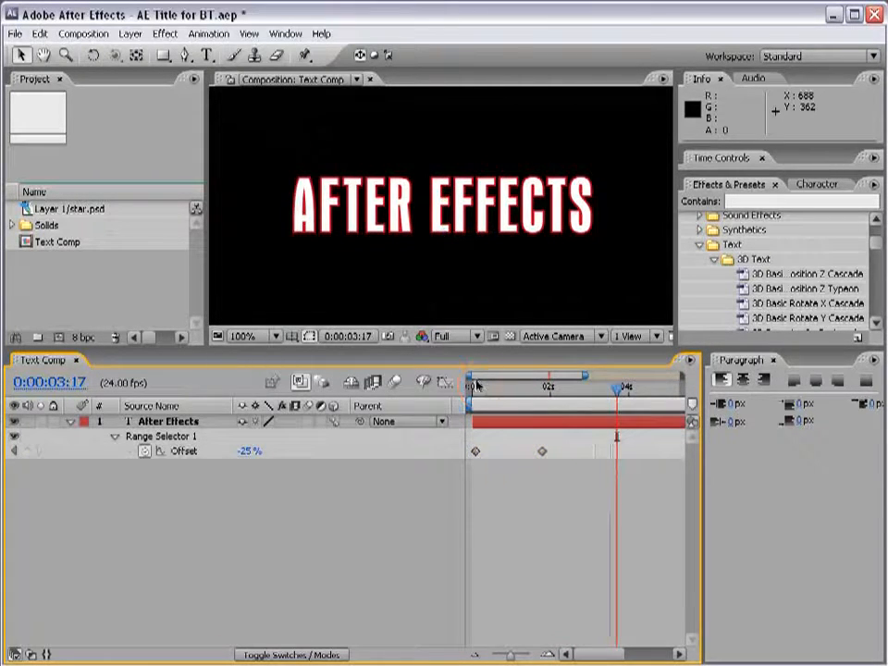
drag(475, 390, 542, 391)
Step: Undo the 3D preset animation changes on the After Effects layer
click(508, 426)
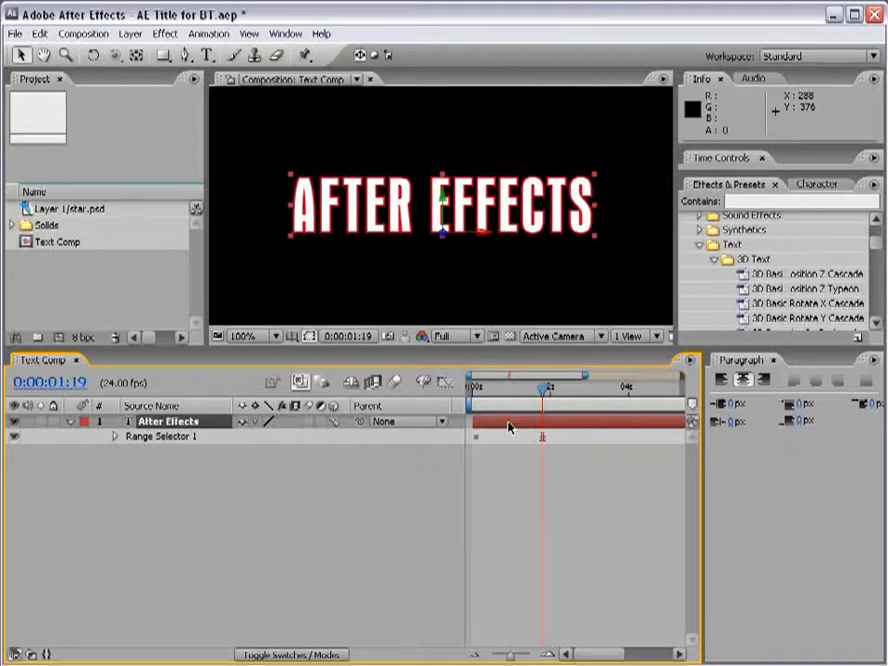
click(41, 35)
click(92, 52)
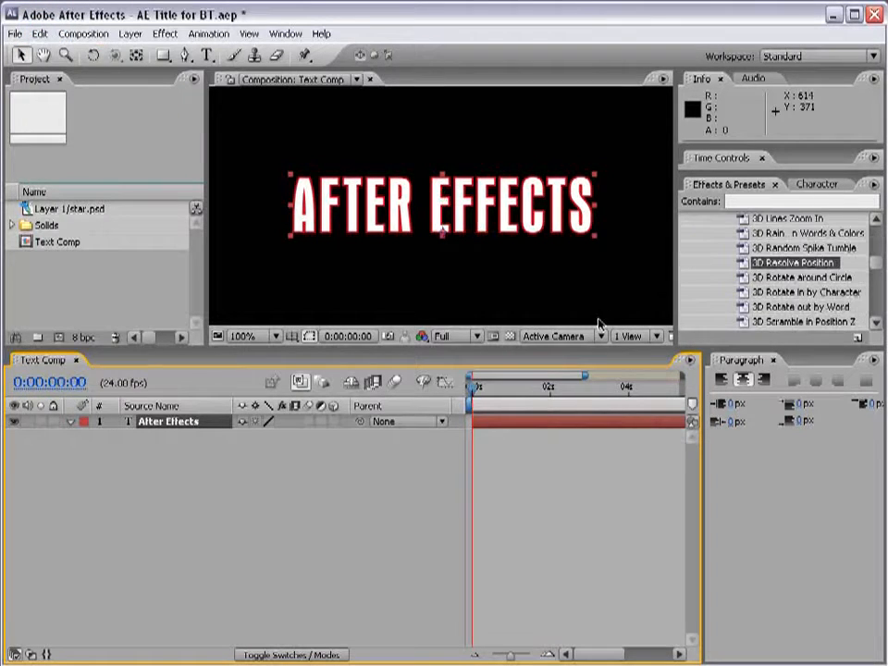
Step: Browse the animation presets in Adobe Bridge and open the Organic folder inside Text
click(875, 186)
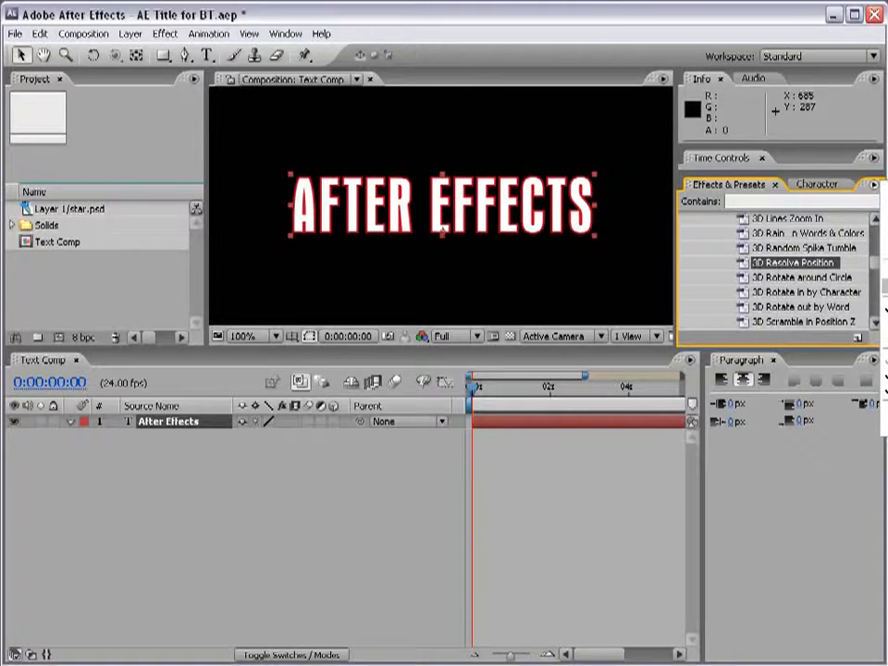
click(884, 286)
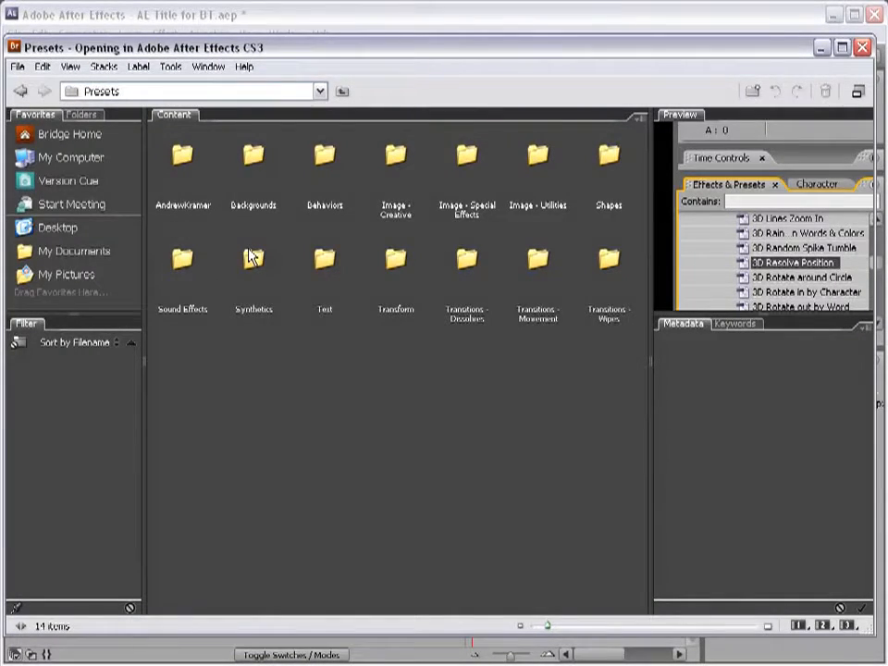
double_click(329, 259)
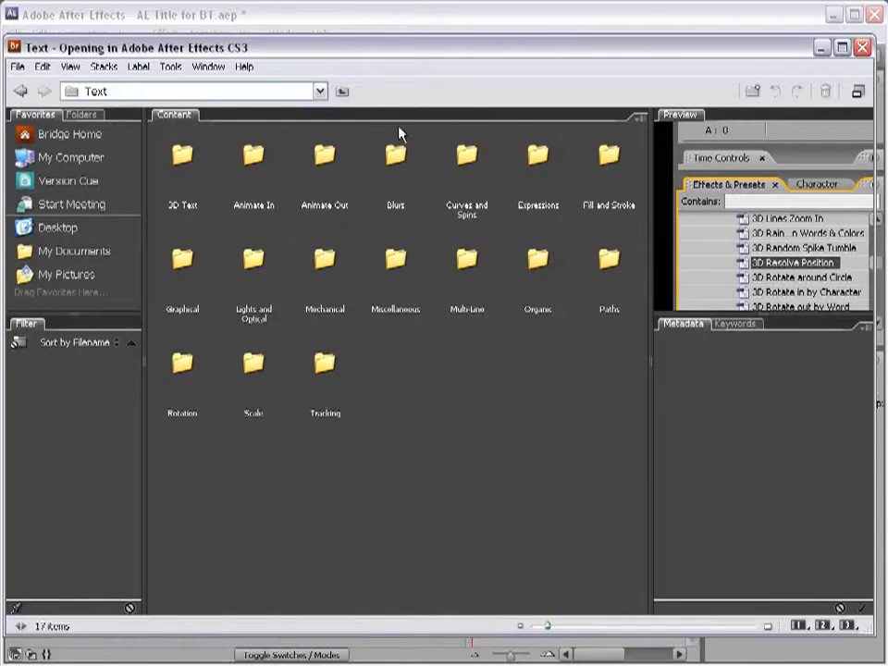
double_click(539, 264)
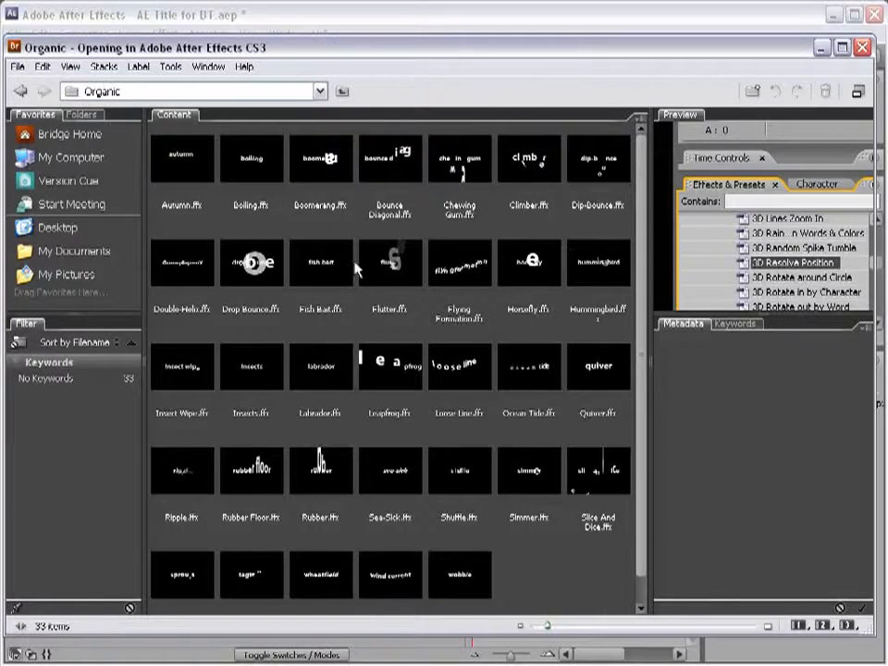
Step: Preview several Organic text presets in Bridge, including Flutter and Shuffle
click(398, 266)
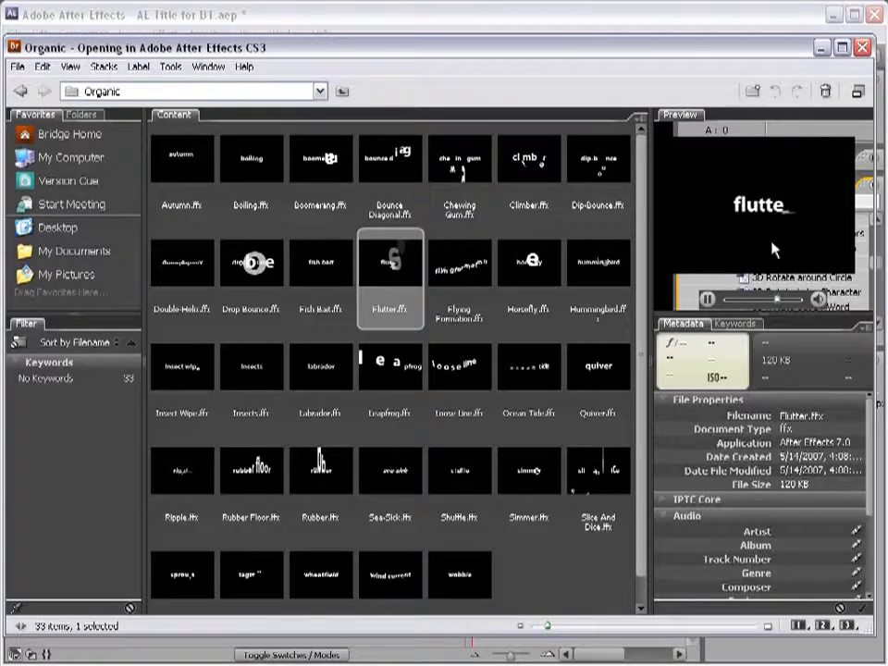
click(521, 275)
click(458, 470)
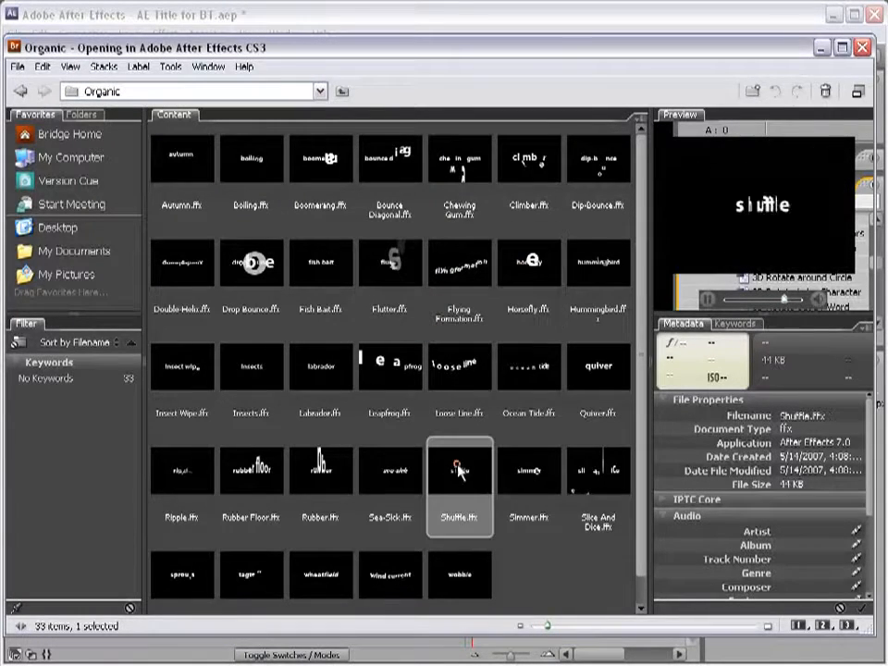
Step: Apply the Drop Bounce preset from Bridge to the After Effects title layer and scrub to 0:00:01:01 to preview it
click(252, 264)
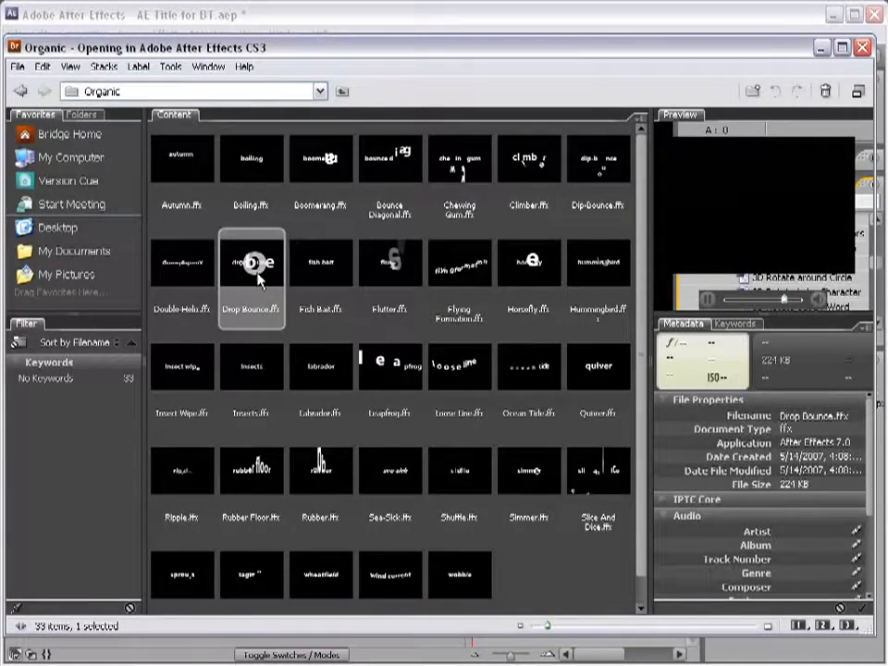
double_click(257, 268)
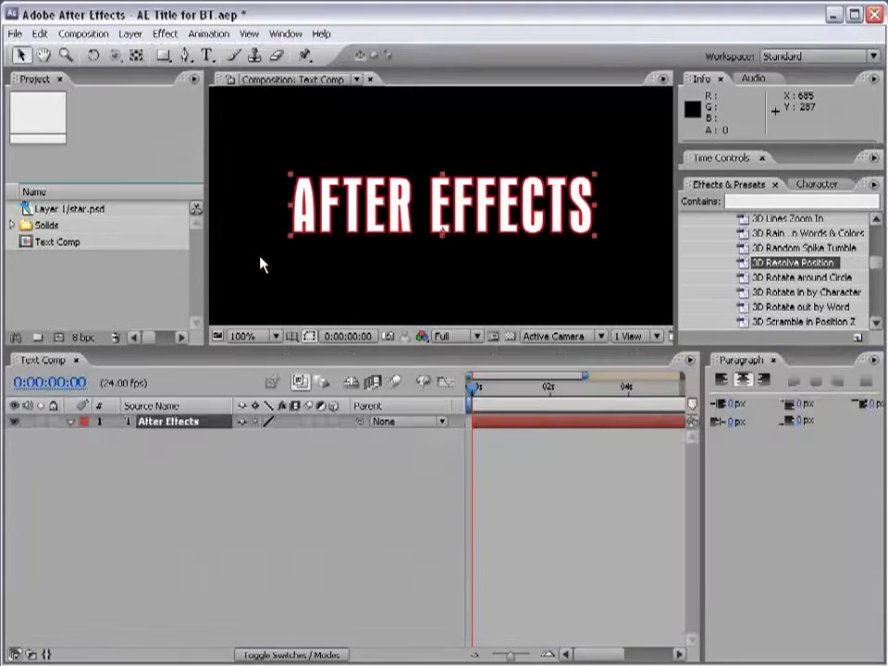
drag(470, 393, 514, 396)
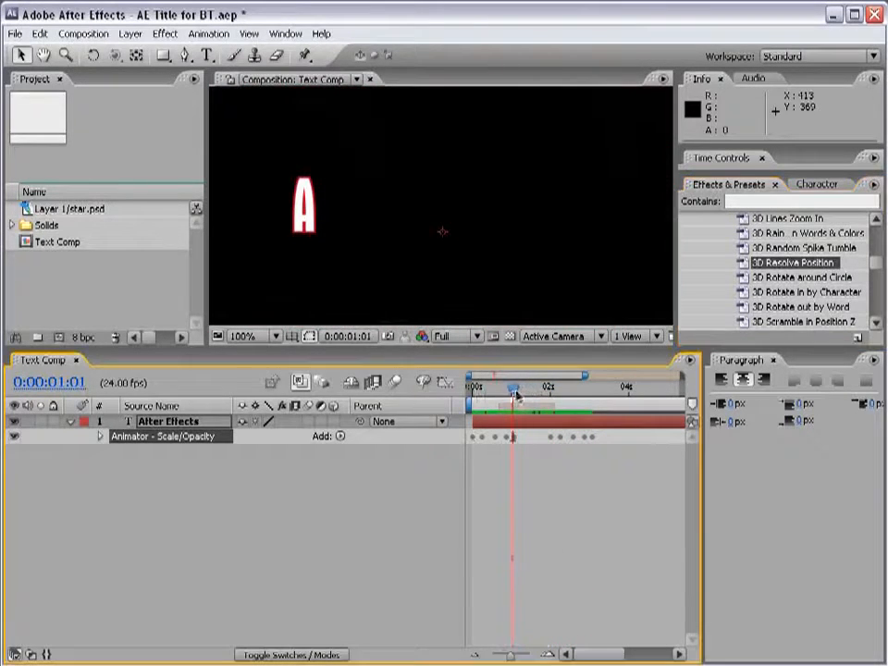
Step: Play a RAM preview of the Drop Bounce animation on the title and stop it
click(722, 157)
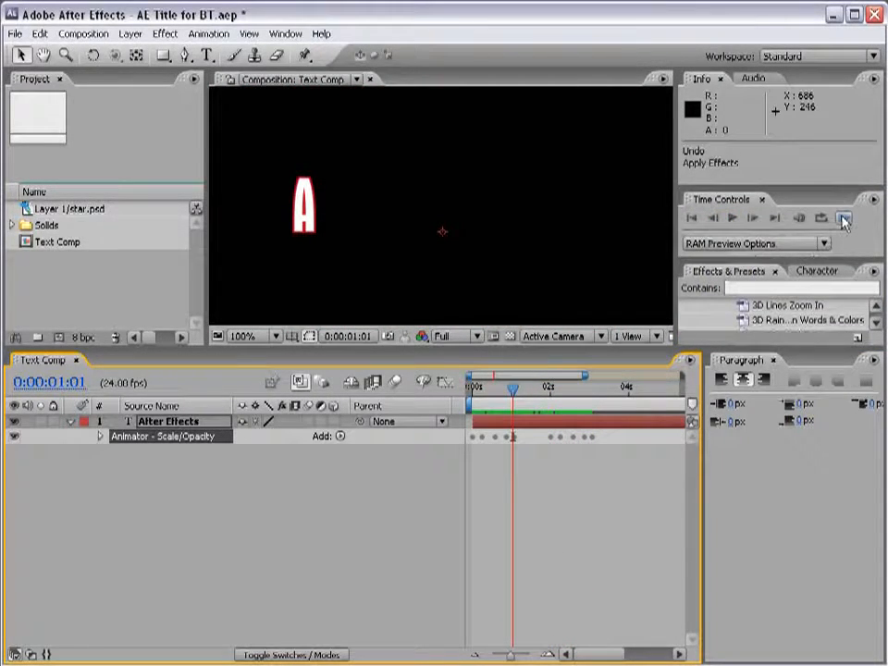
click(843, 217)
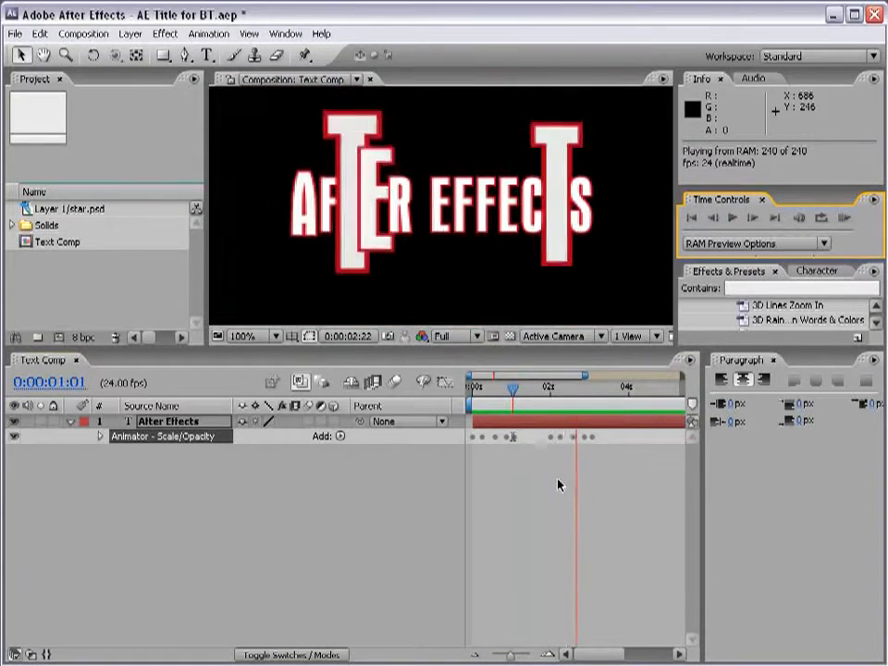
key(space)
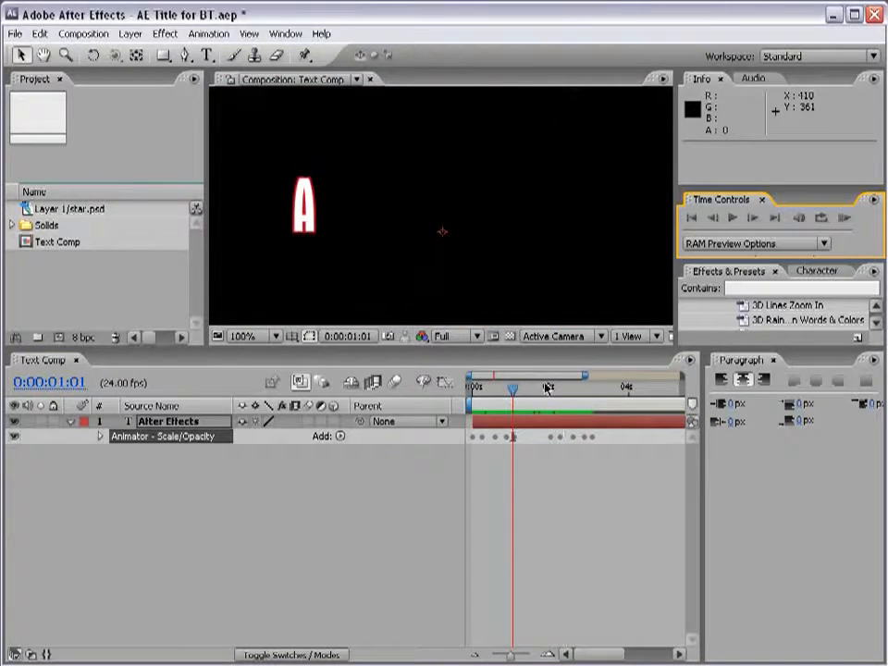
Step: Return to the start of the timeline and undo the Drop Bounce preset on the title layer
drag(512, 389, 473, 400)
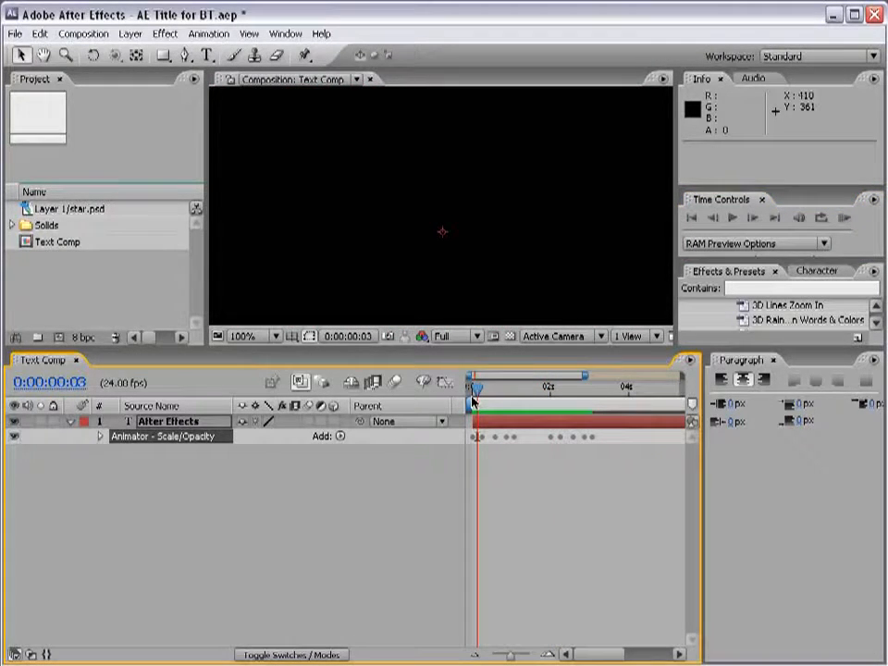
key(ctrl+z)
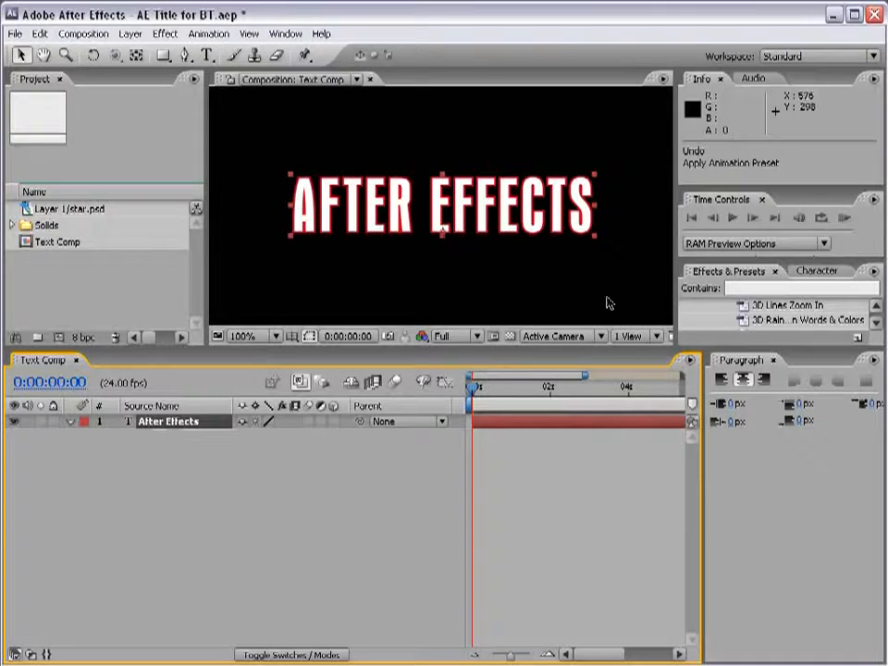
key(comma)
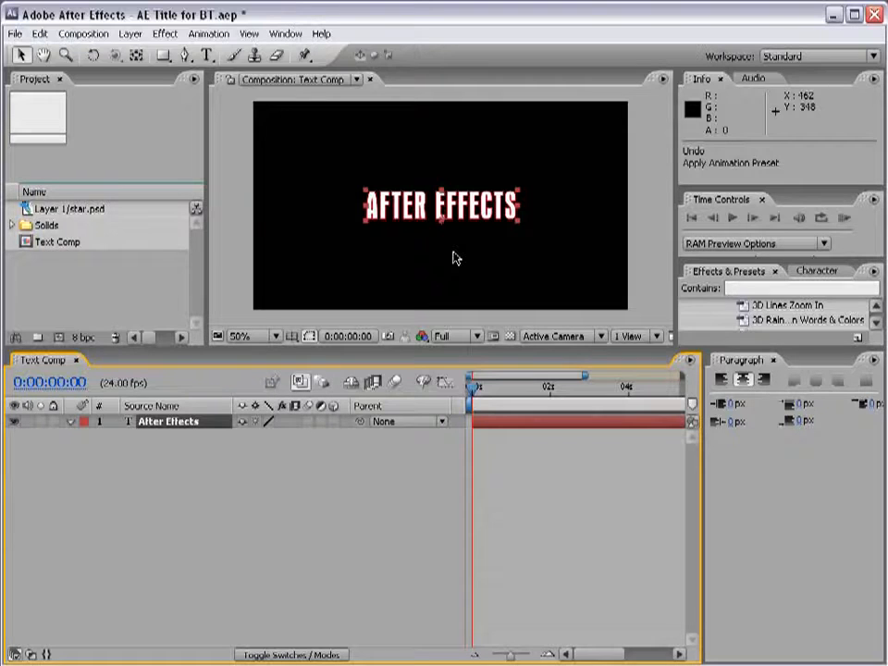
Step: Create a new 864 x 480 composition at 24 fps with a duration of 10 seconds
click(83, 33)
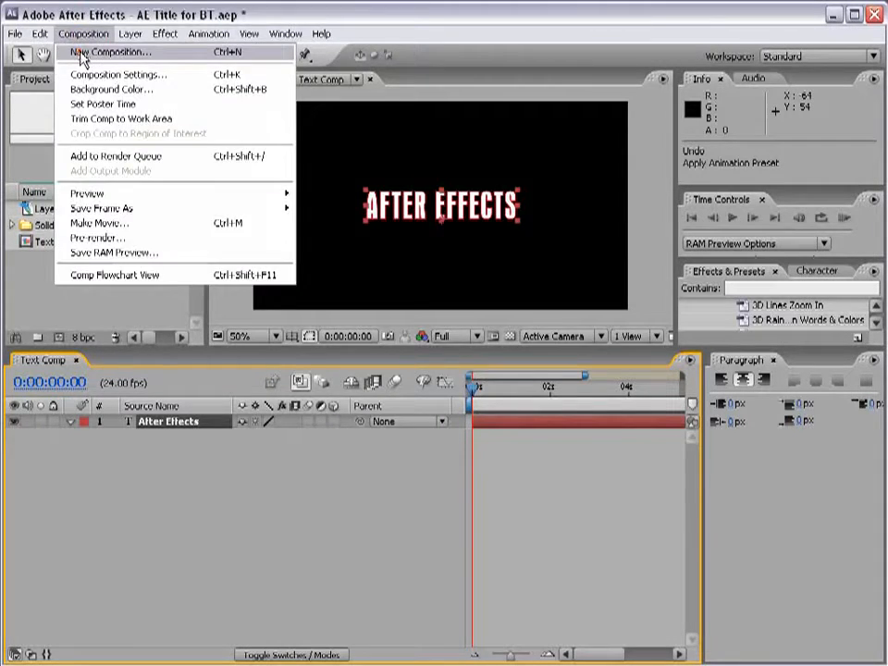
click(63, 52)
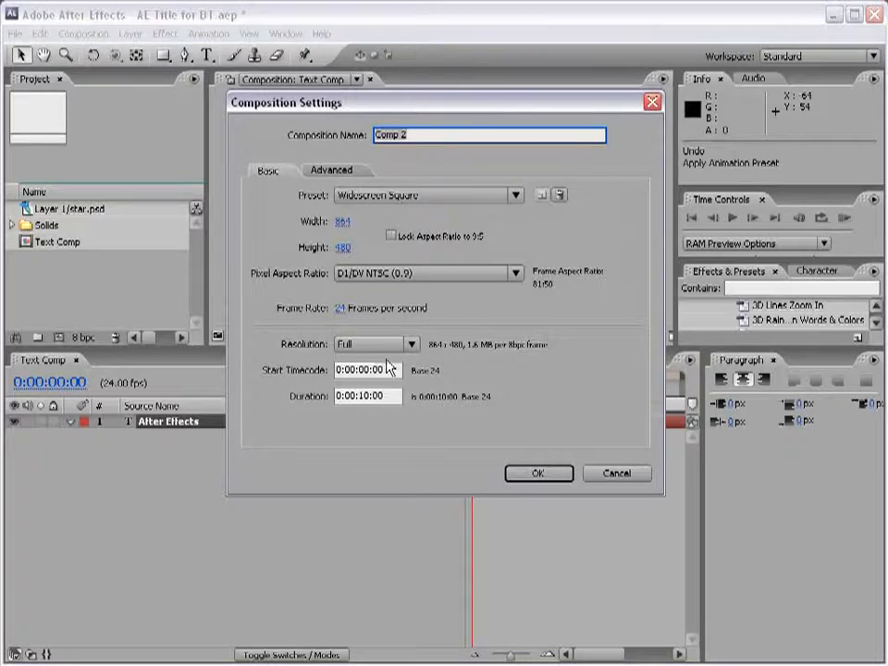
click(536, 474)
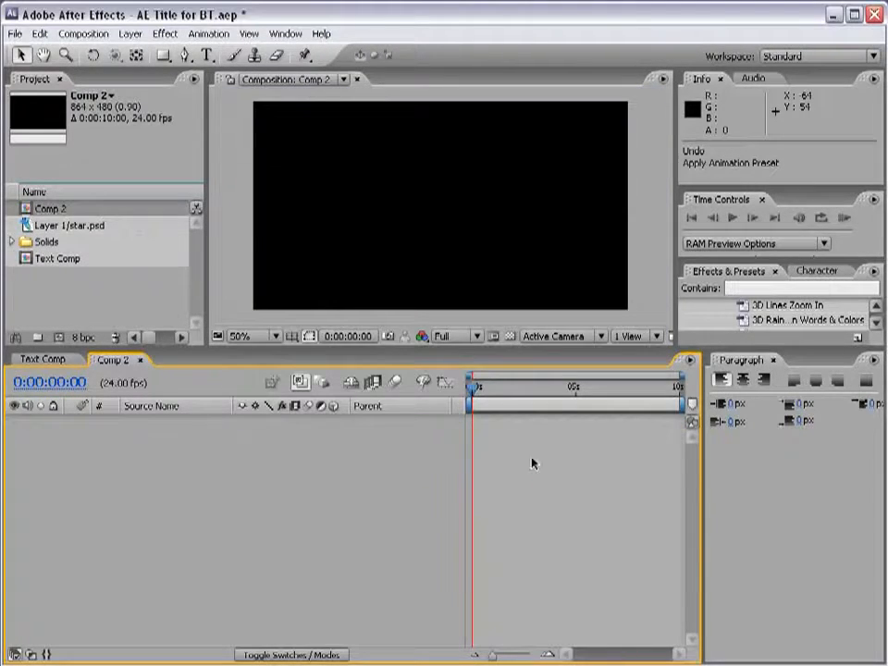
click(245, 172)
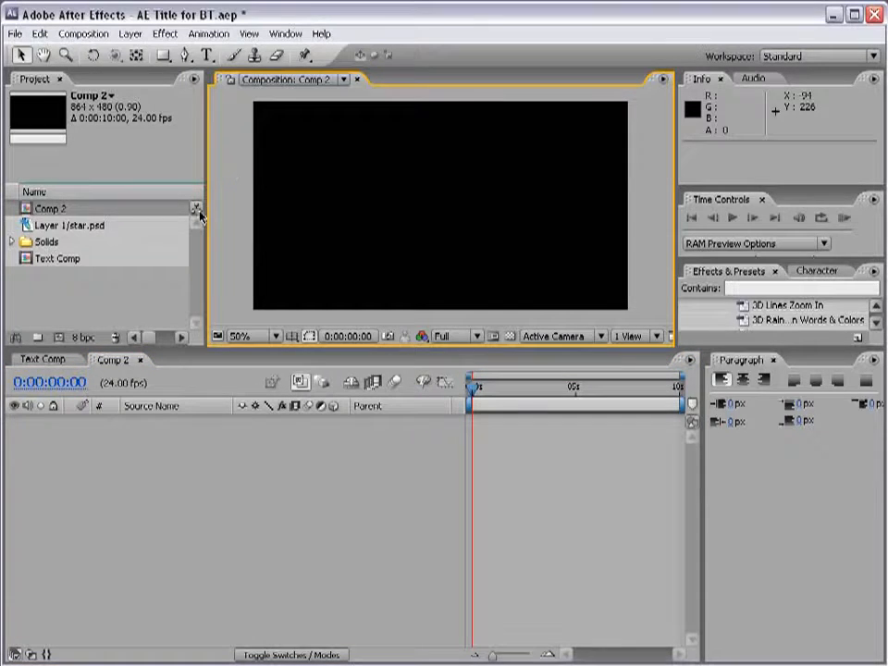
Step: Place Layer 1/star.psd left of centre in the new composition and check its transparency against the transparency grid
click(43, 227)
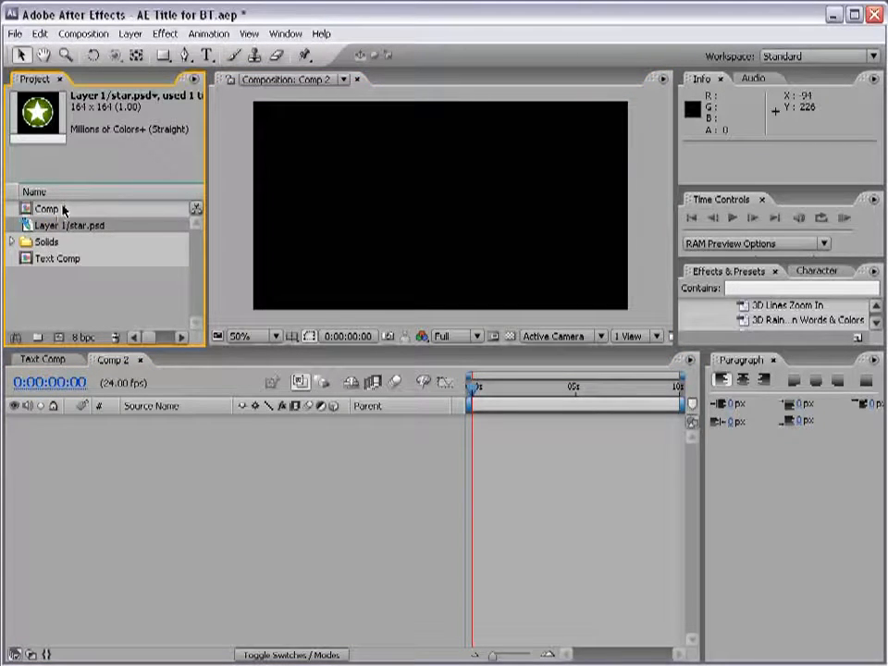
drag(26, 229, 380, 206)
click(383, 238)
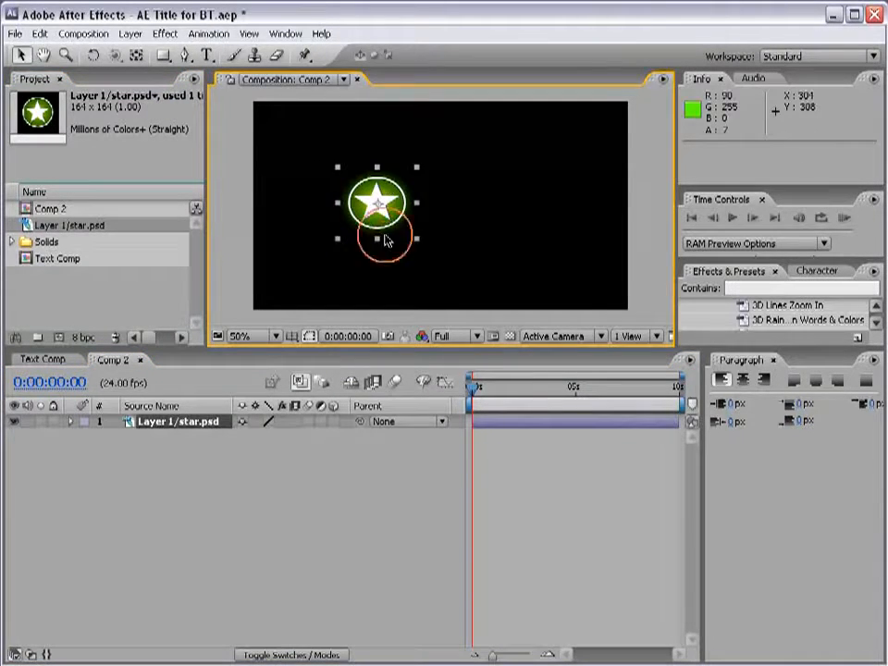
key(slash)
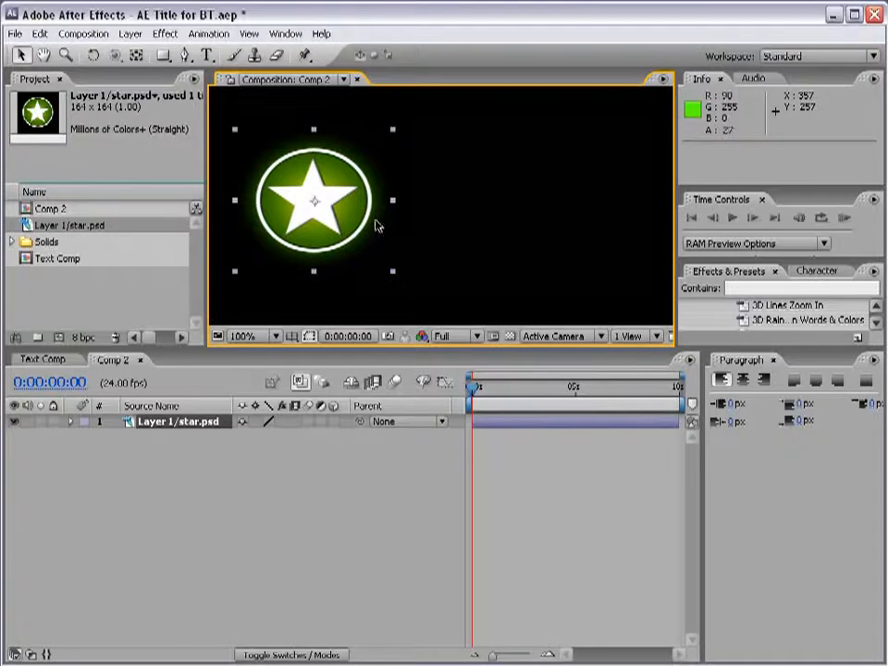
click(508, 337)
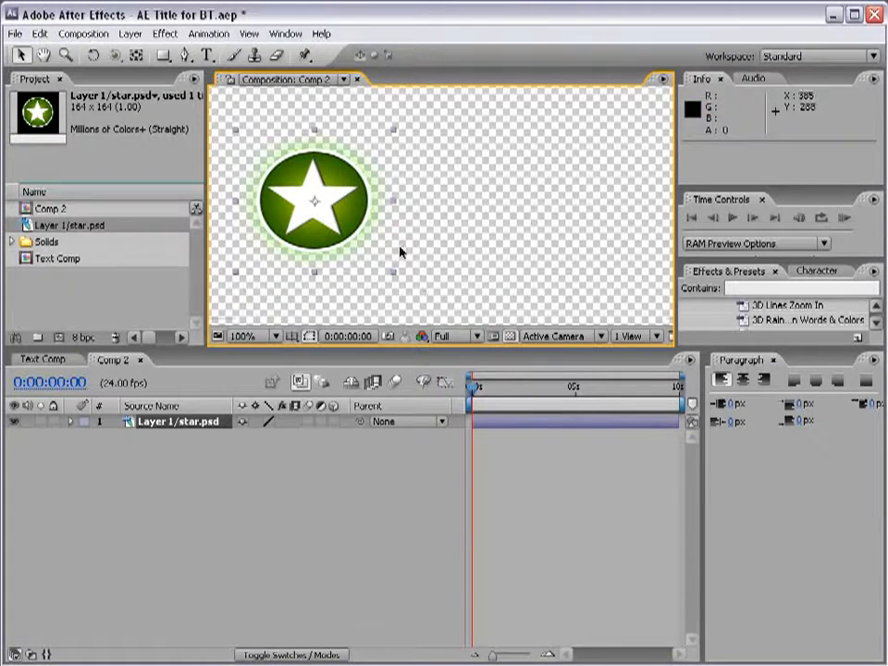
click(509, 337)
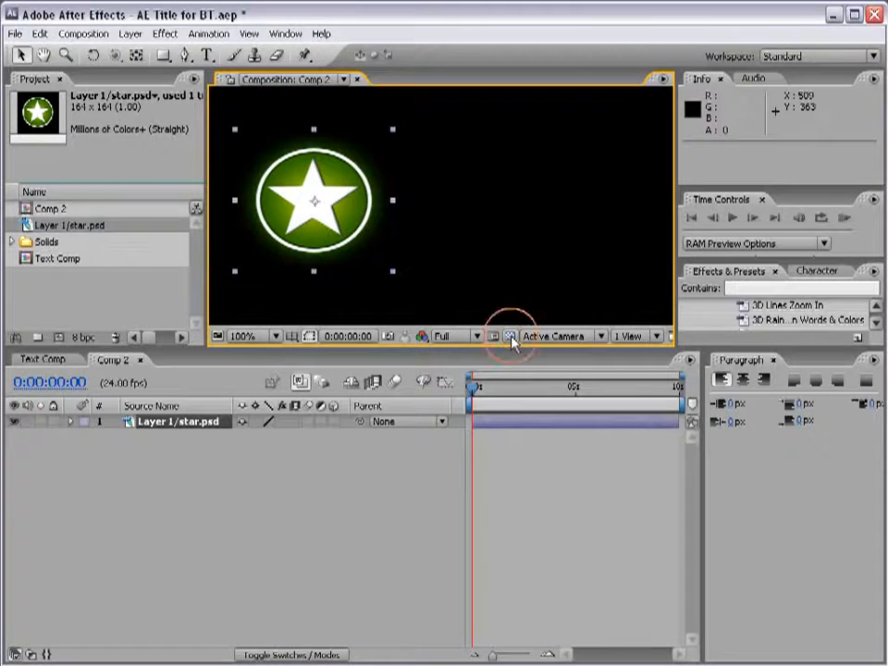
Step: Add the text "AFTER EFFECTS" to the upper right of the star logo
click(205, 54)
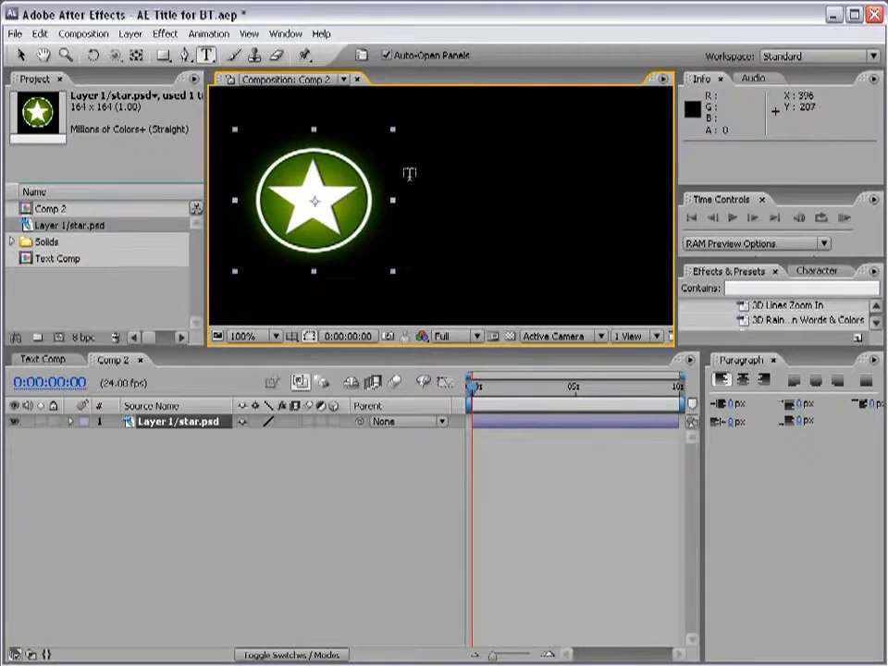
click(409, 174)
text(A)
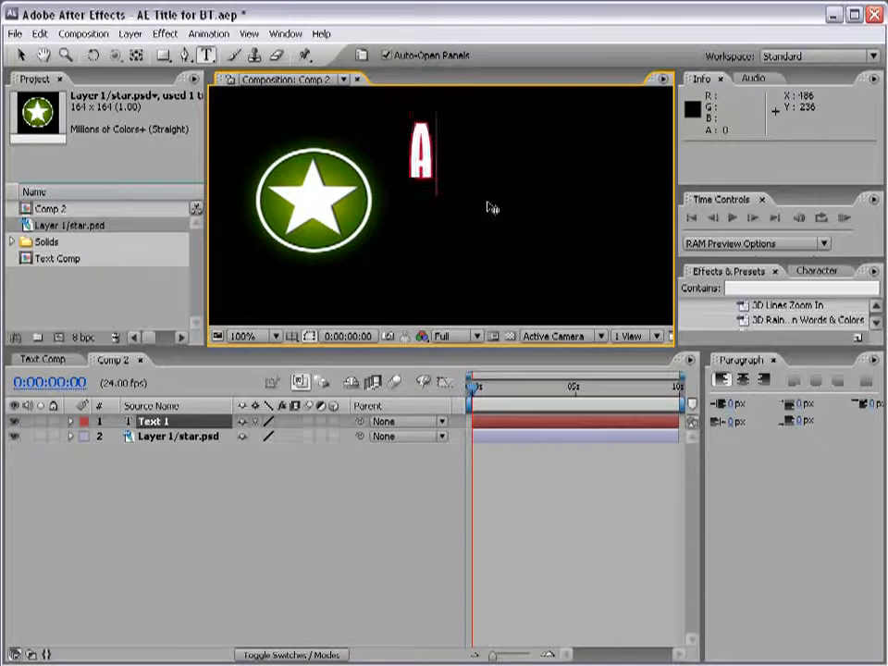
text(FTER EFFECT)
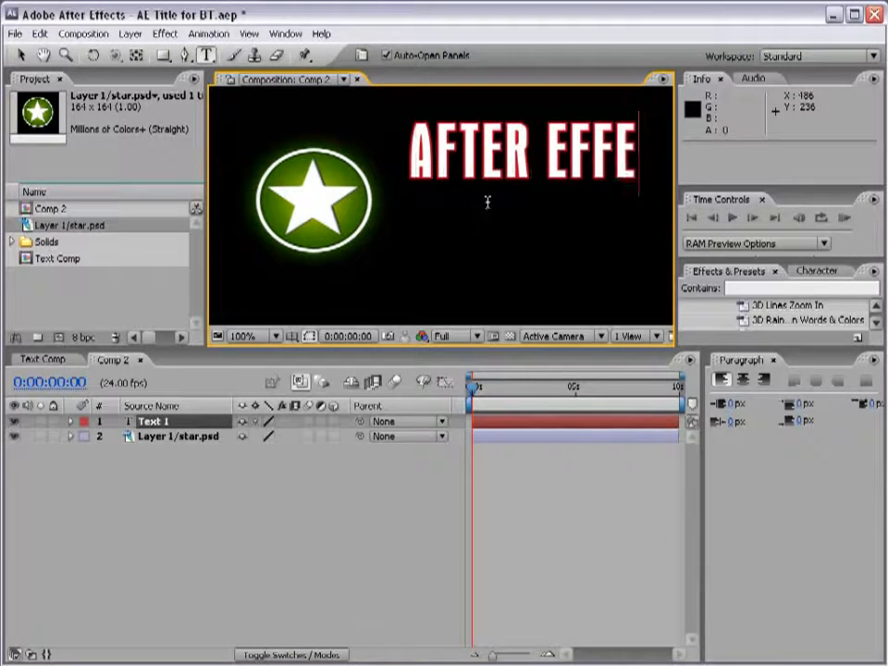
click(23, 55)
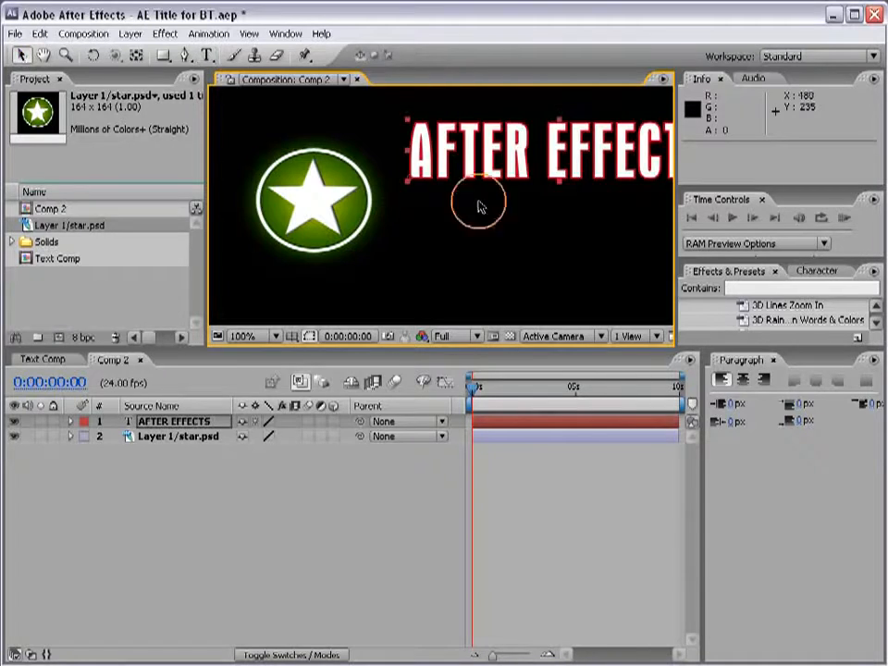
scroll(477, 202, down, 2)
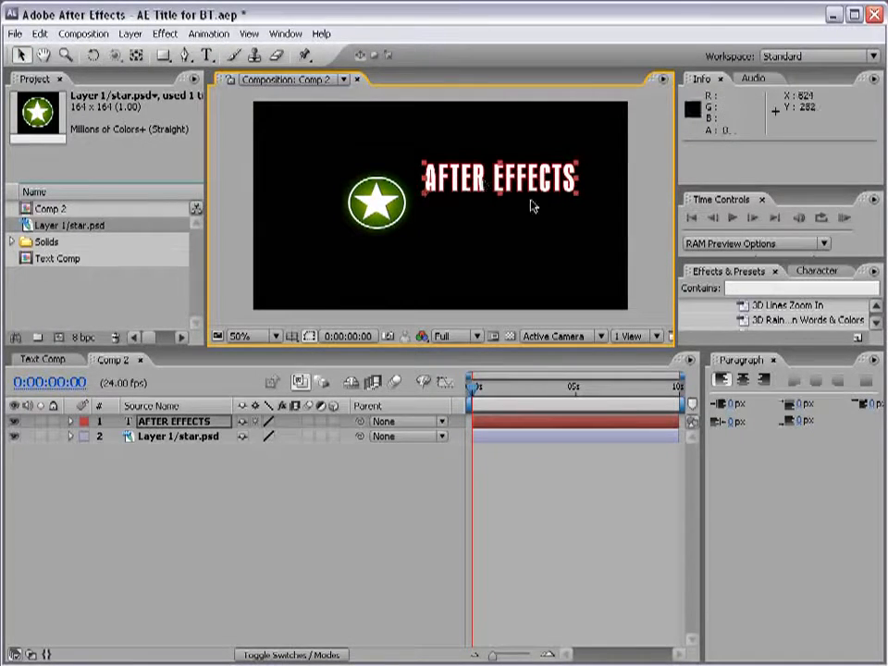
Step: Remove the stroke from the AFTER EFFECTS text and set its font size to 54 px
click(814, 270)
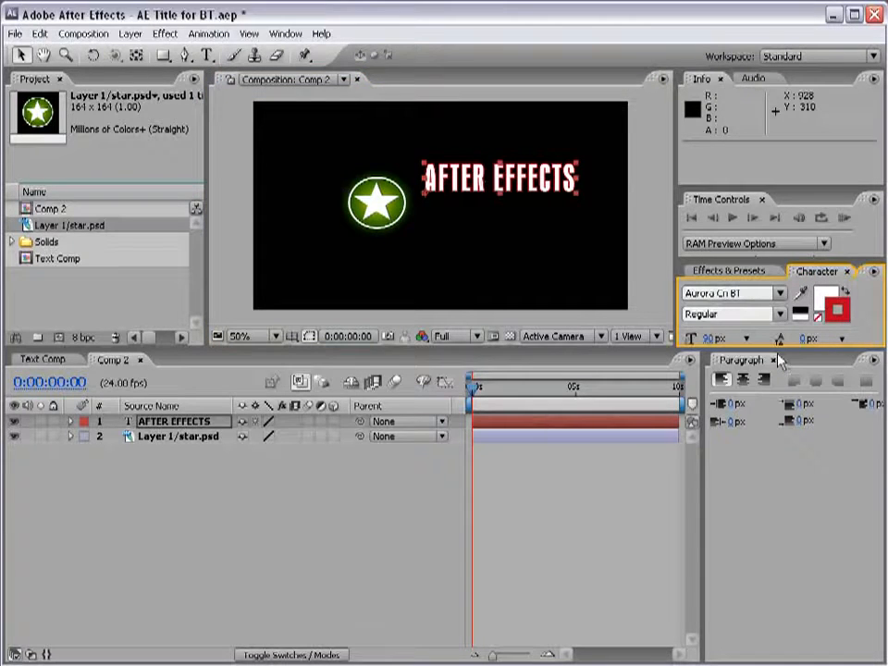
drag(778, 352, 776, 411)
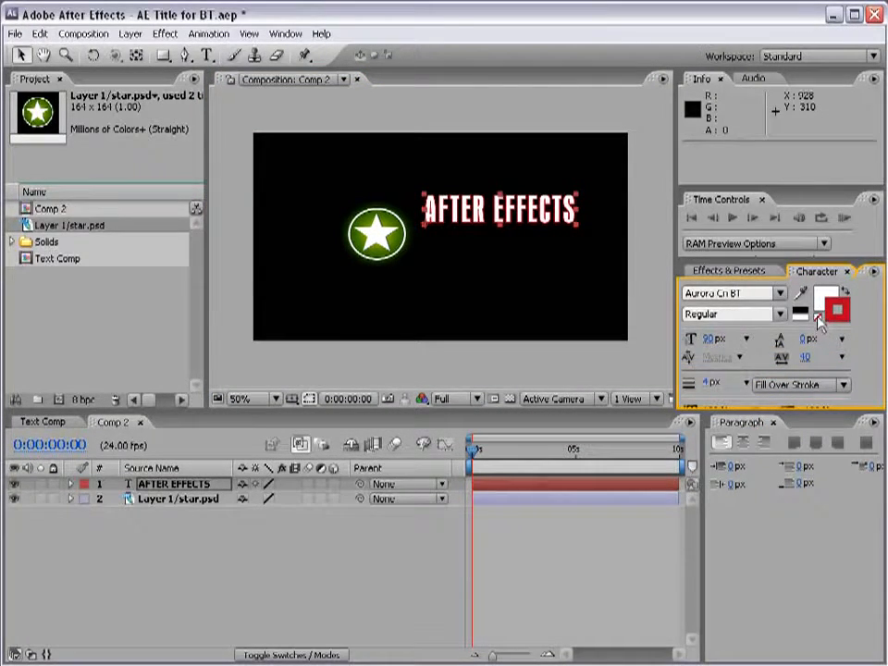
click(817, 317)
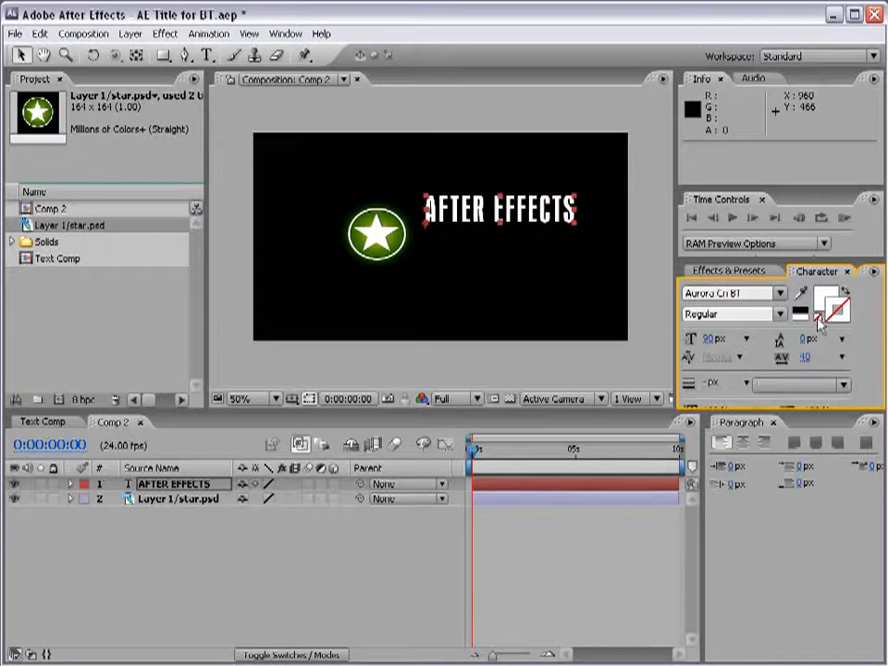
double_click(544, 215)
click(20, 55)
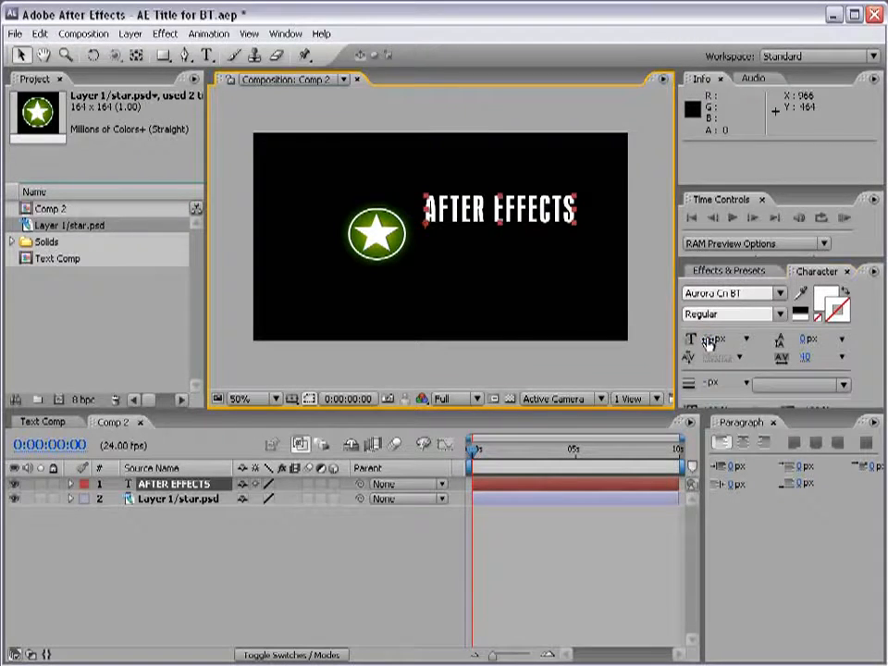
drag(714, 339, 682, 338)
click(454, 251)
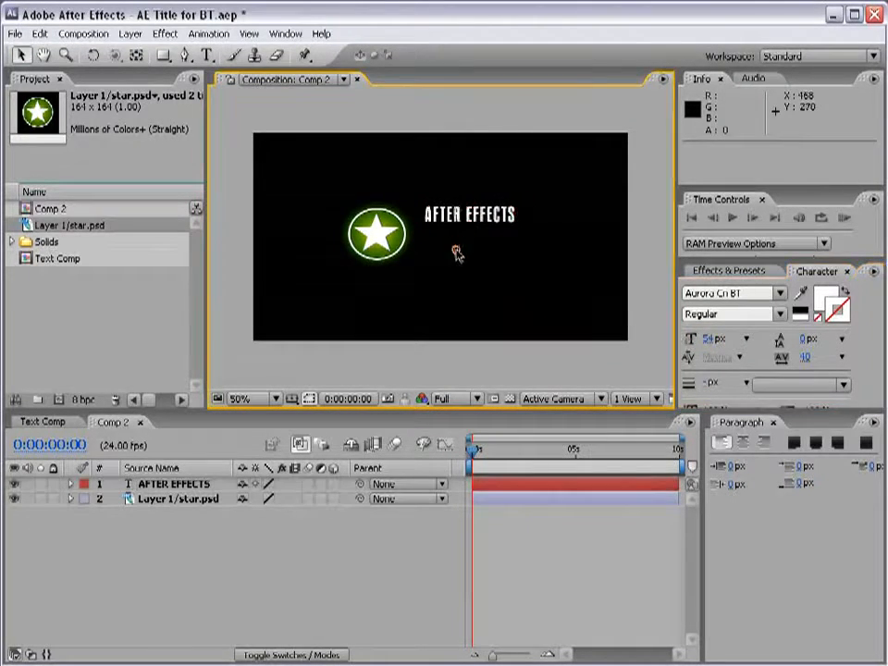
Step: Duplicate the AFTER EFFECTS text layer and move the copy directly below the original line
click(453, 216)
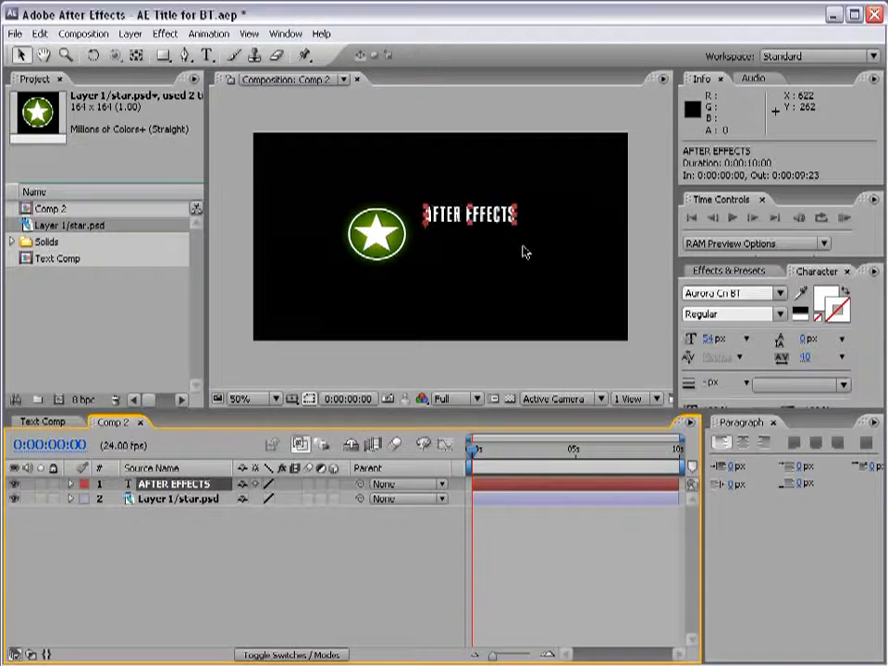
click(39, 33)
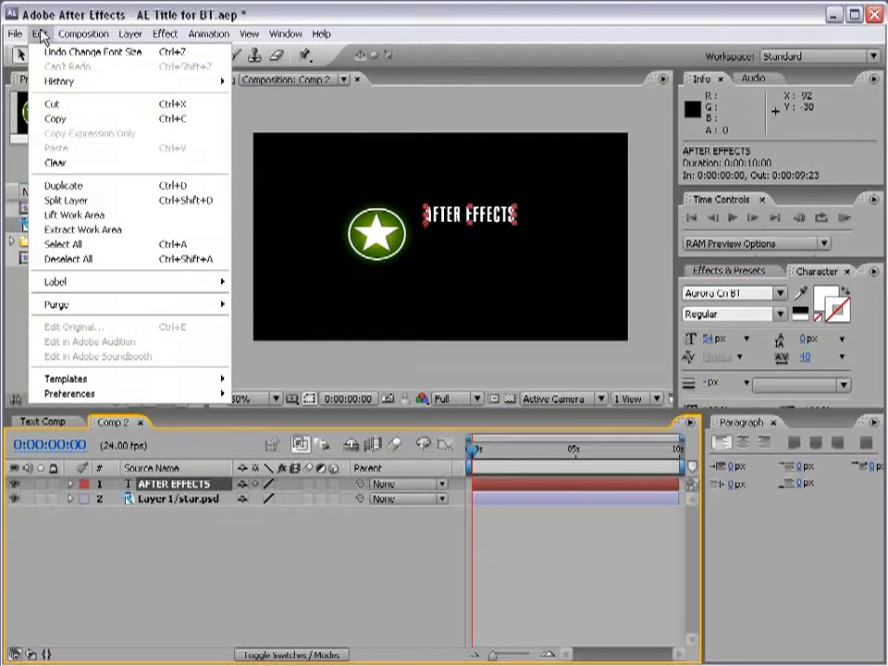
click(114, 186)
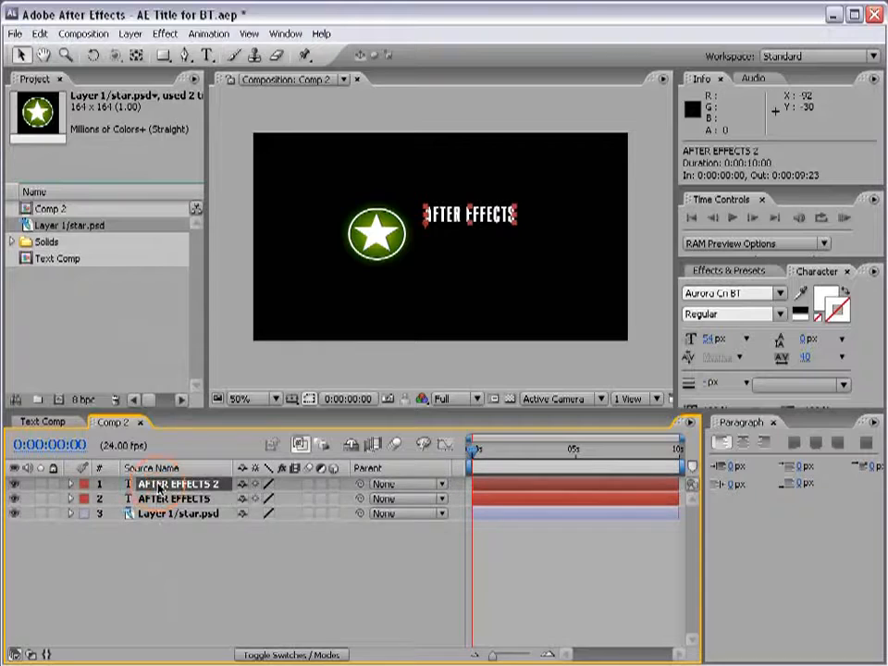
drag(491, 231, 491, 240)
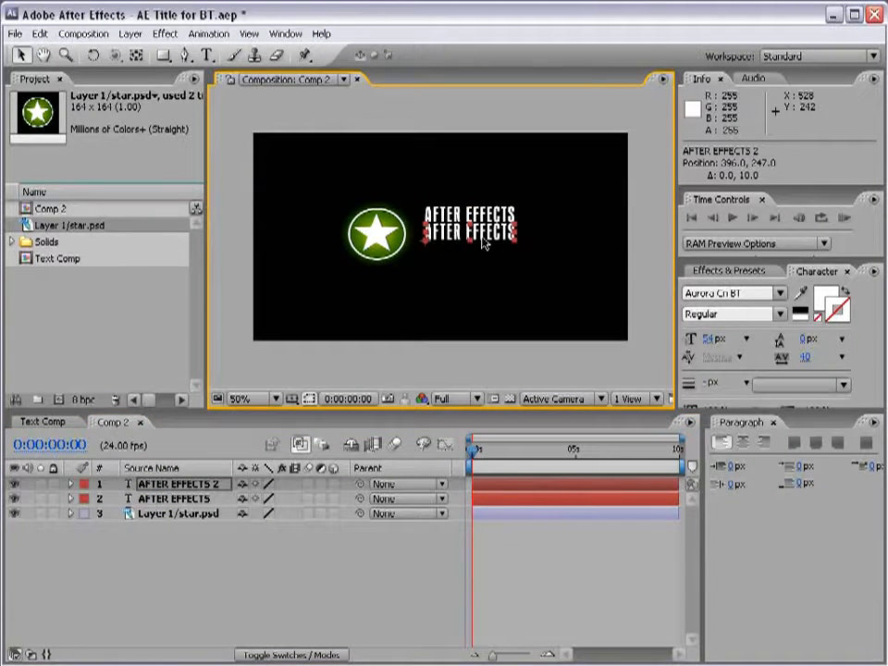
Step: Set the duplicated text's font size to 76 px and replace its wording with "BASIC TRAINING"
drag(705, 344, 763, 344)
double_click(481, 236)
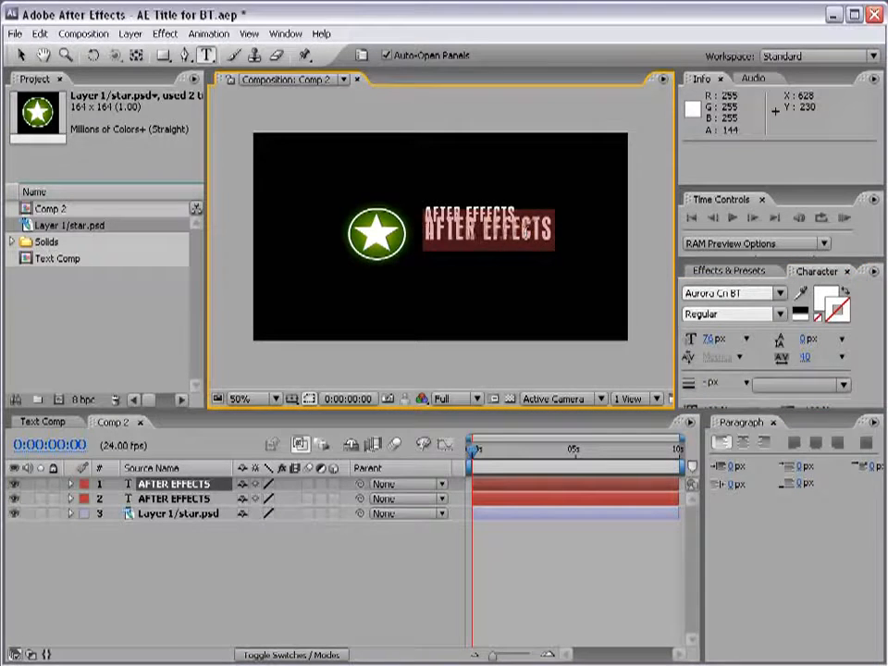
text(B)
text(BAS)
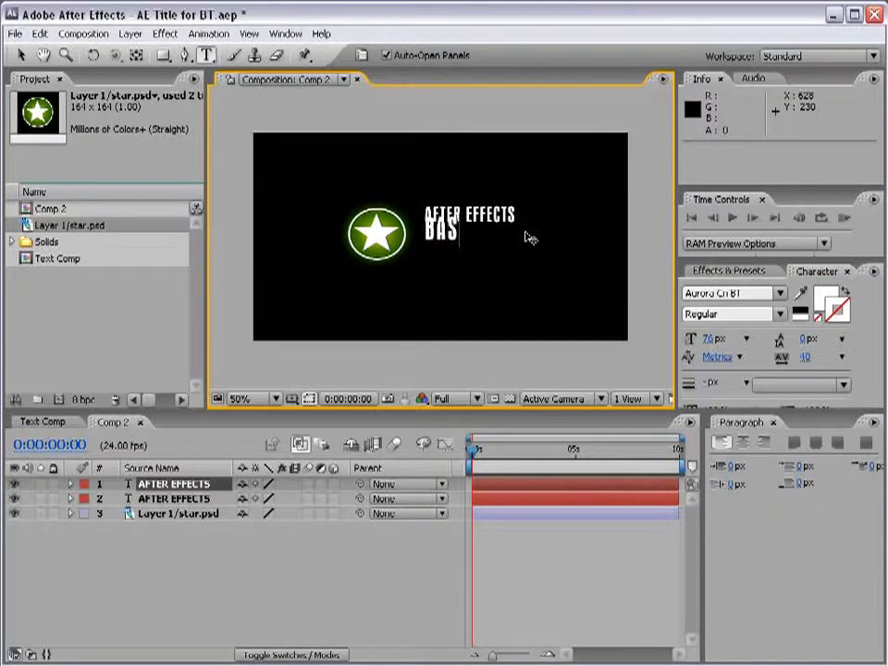
text(IC TRAINING)
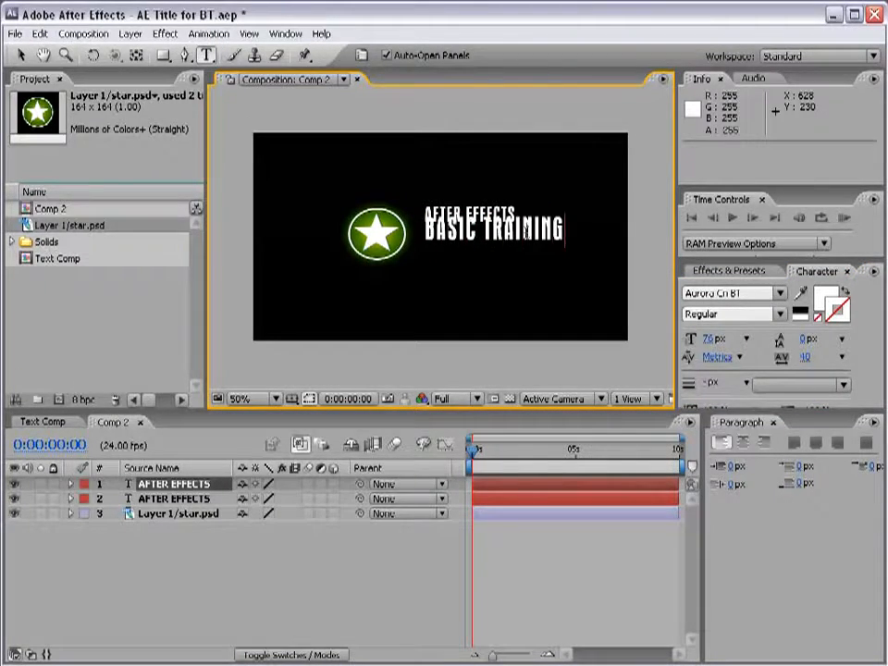
Step: Move the BASIC TRAINING text straight down so it clears the AFTER EFFECTS line above it
click(20, 56)
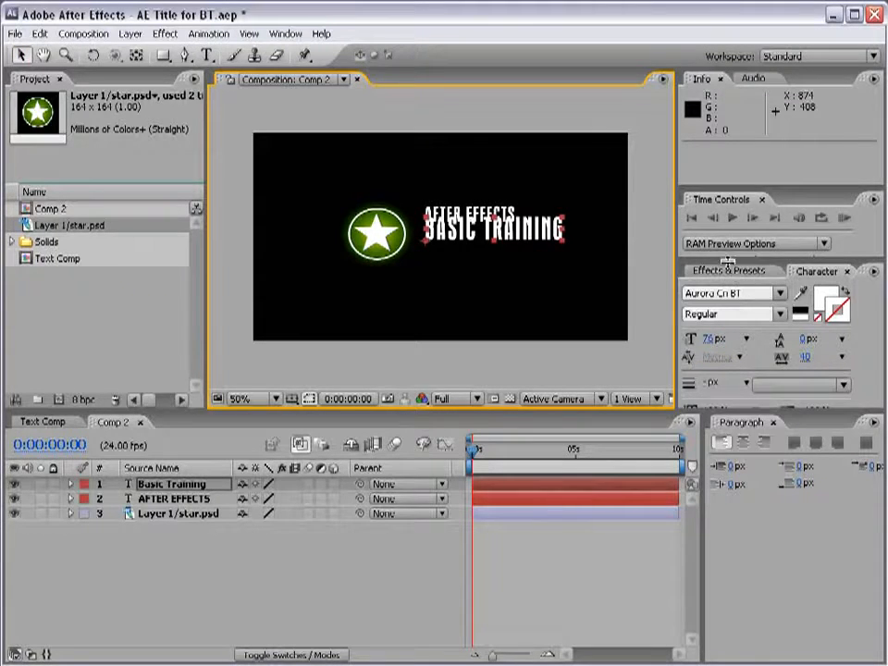
drag(727, 260, 728, 192)
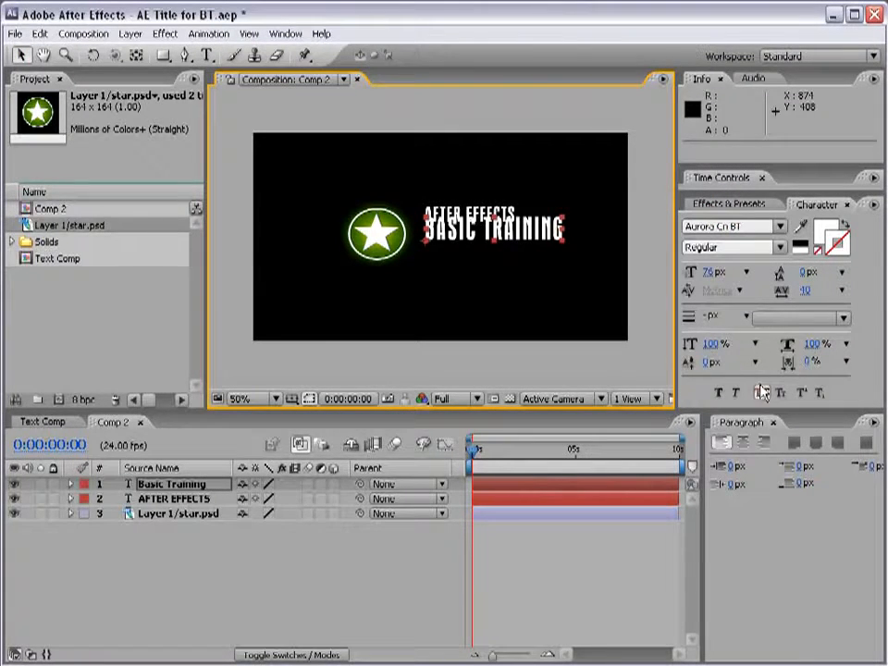
drag(459, 235, 459, 249)
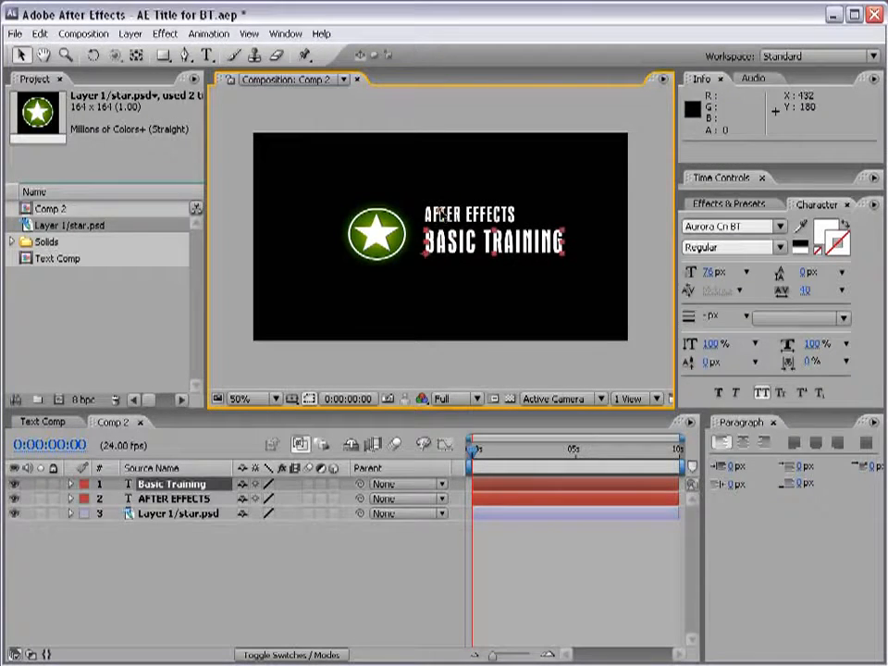
Step: Nudge the AFTER EFFECTS line down toward BASIC TRAINING, and shift both text lines slightly down and closer to the star logo
click(450, 216)
click(482, 352)
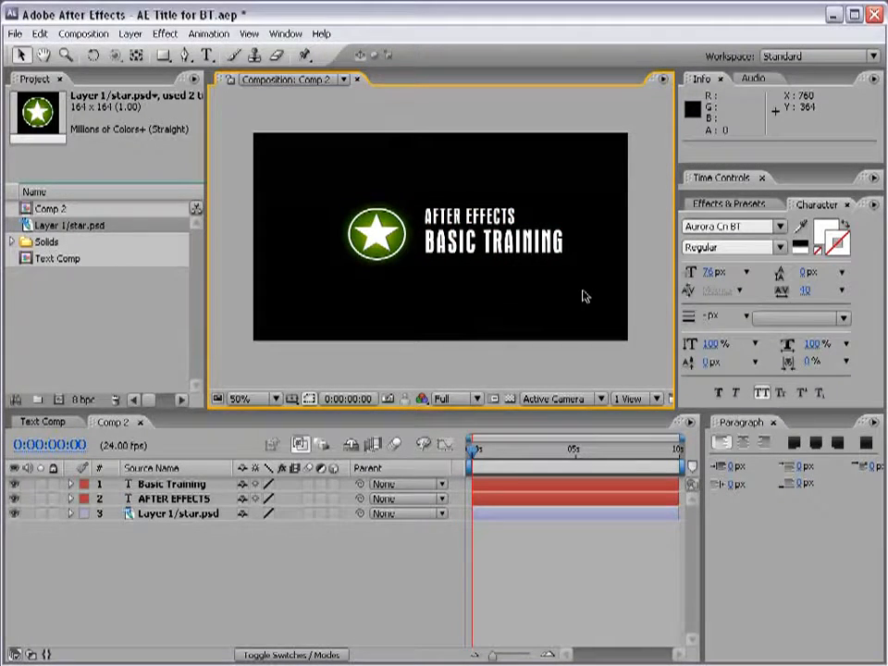
click(424, 220)
shift+click(426, 240)
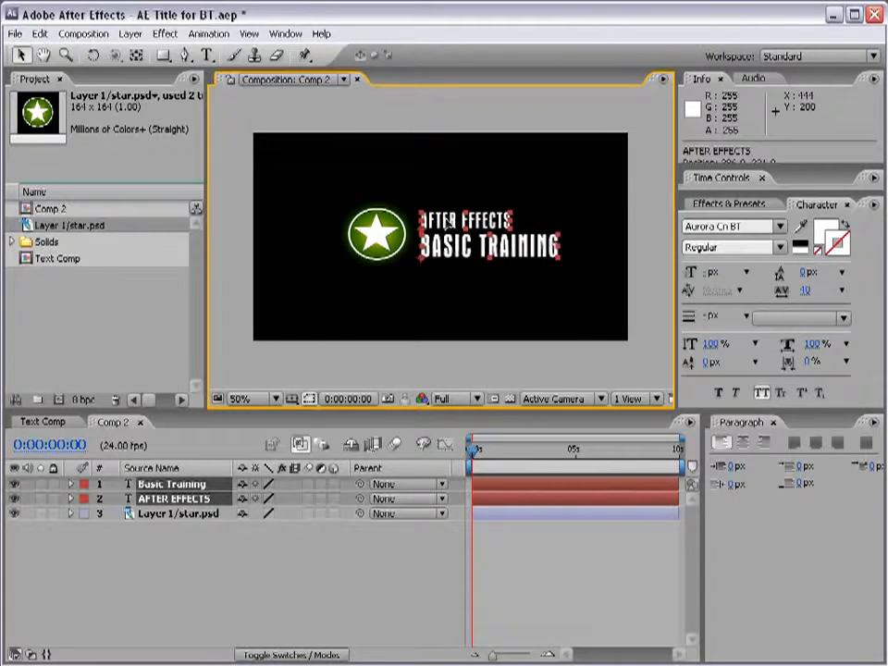
click(467, 319)
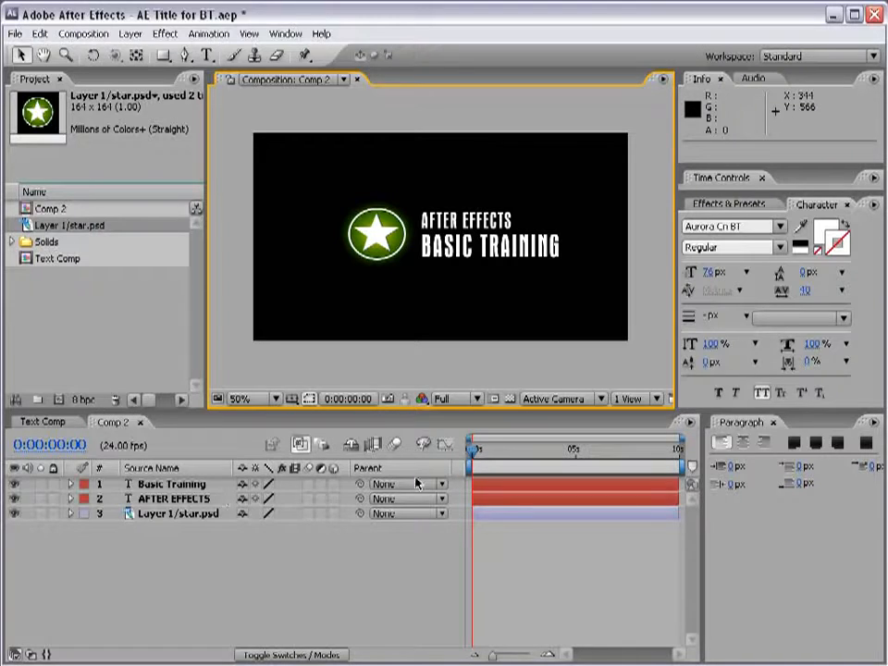
Step: Try parenting both text layers to the star layer and rotating the star together with them
drag(360, 499, 189, 515)
drag(359, 484, 189, 515)
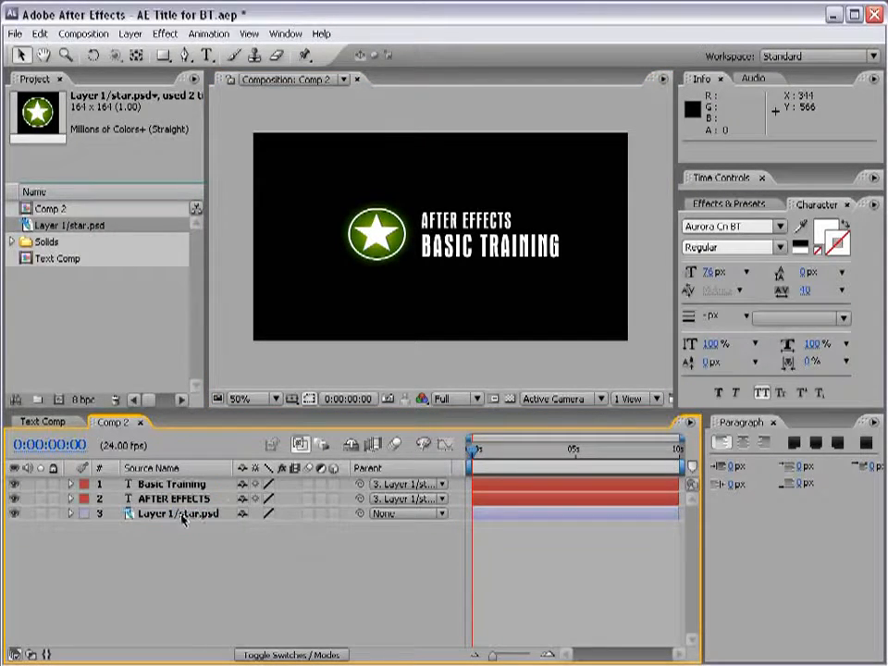
click(188, 514)
key(w)
drag(356, 264, 345, 231)
Step: Undo the star's rotation and the parenting of both text layers, and return to the Selection tool
key(ctrl+z)
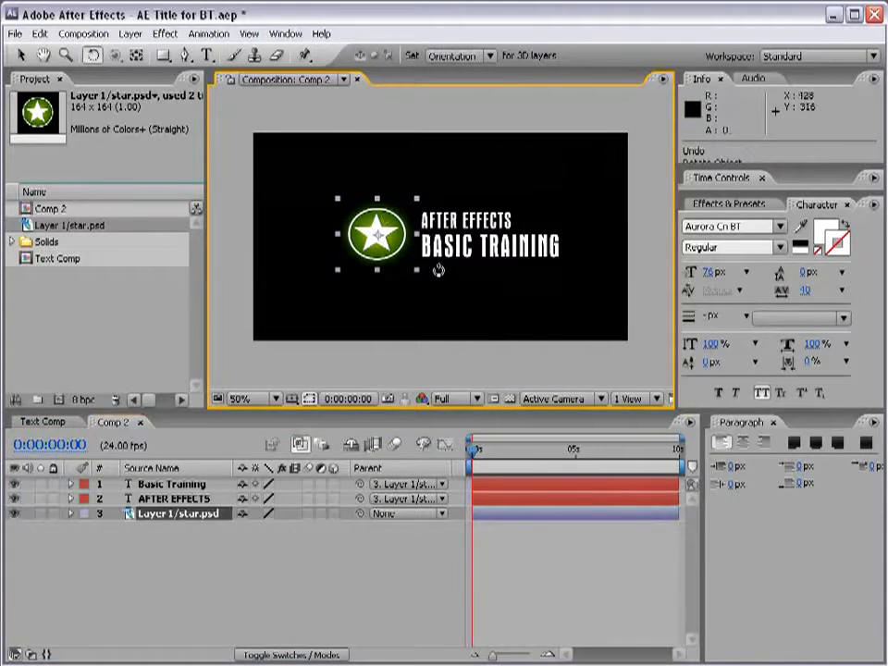
key(ctrl+z)
key(ctrl+z)
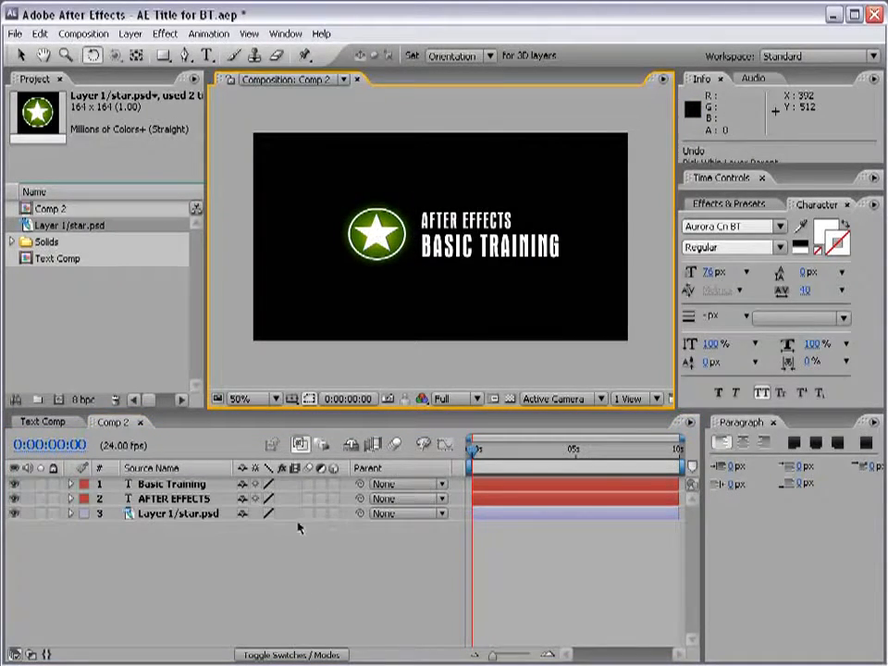
click(298, 527)
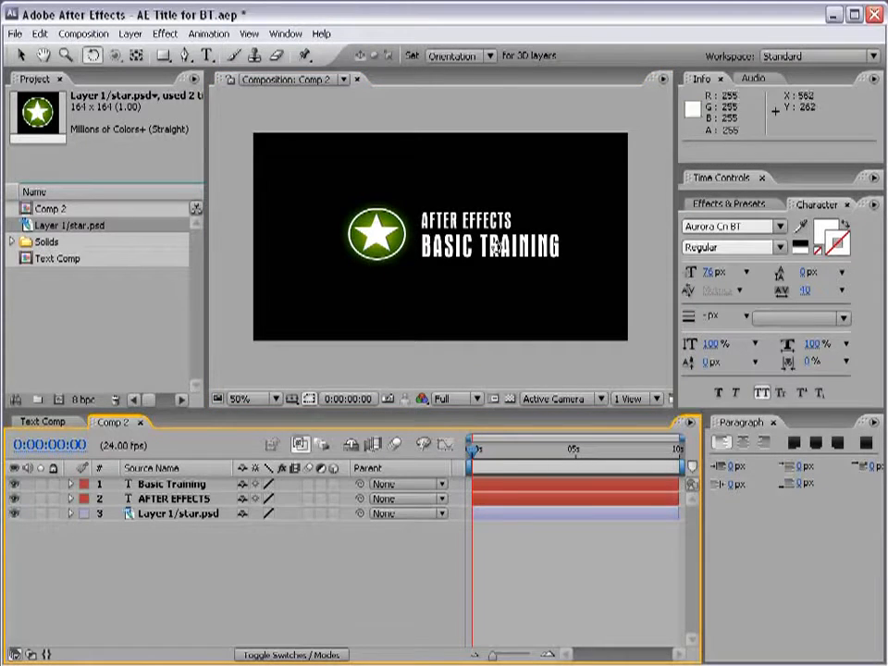
click(21, 56)
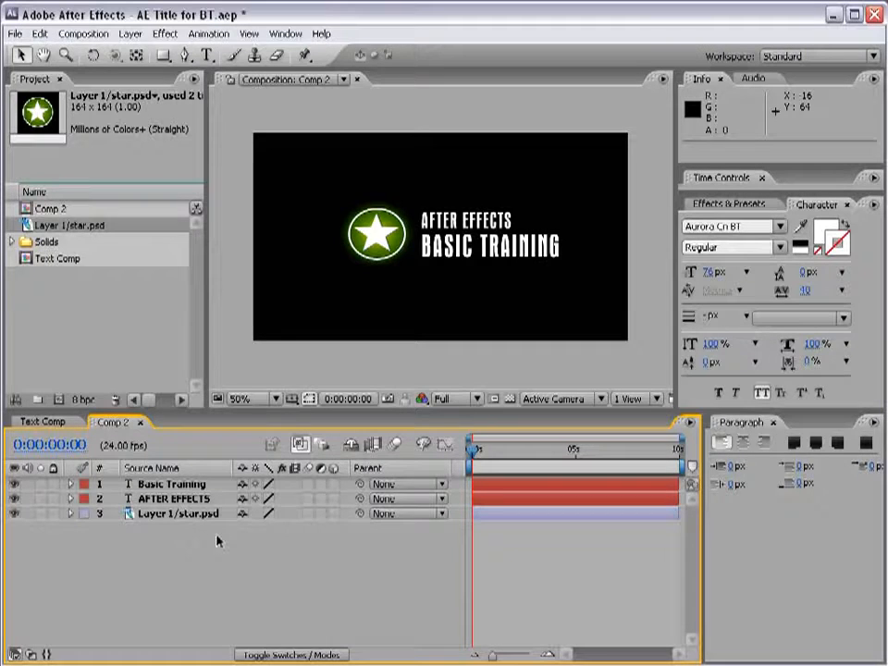
Step: Pre-compose the two text layers and the star layer into a new composition named LOGO, moving all attributes into it
click(172, 487)
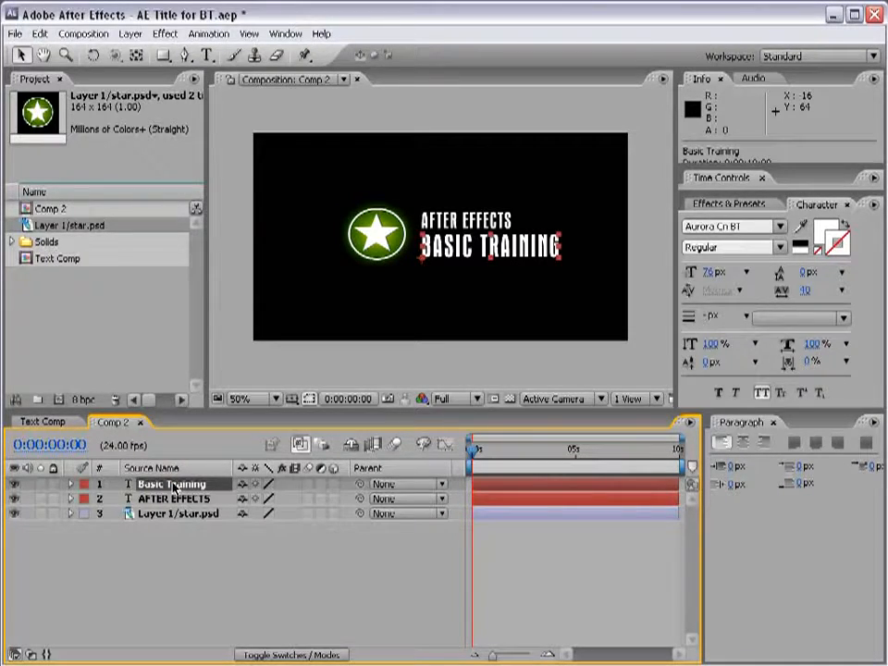
shift+click(176, 516)
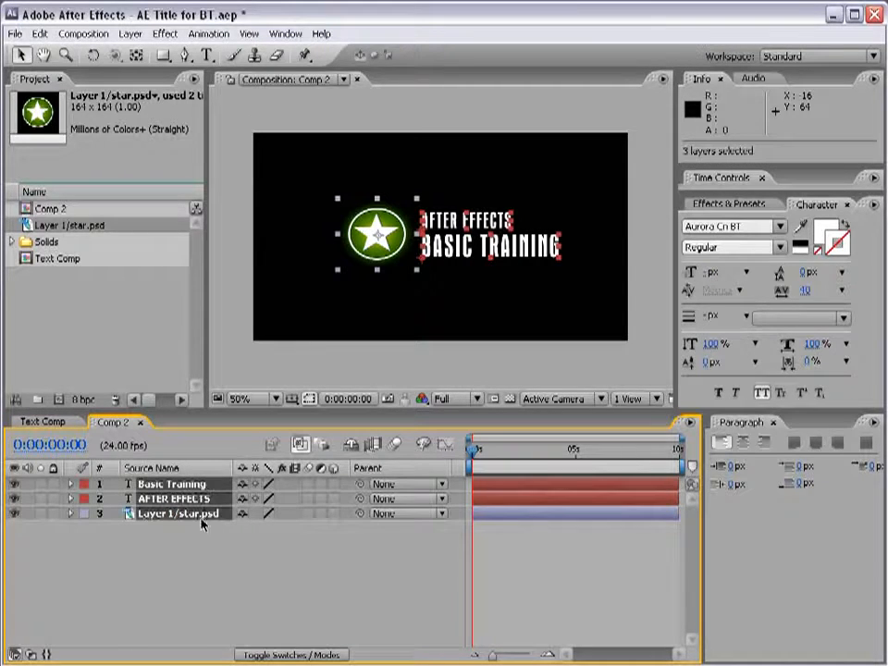
click(130, 34)
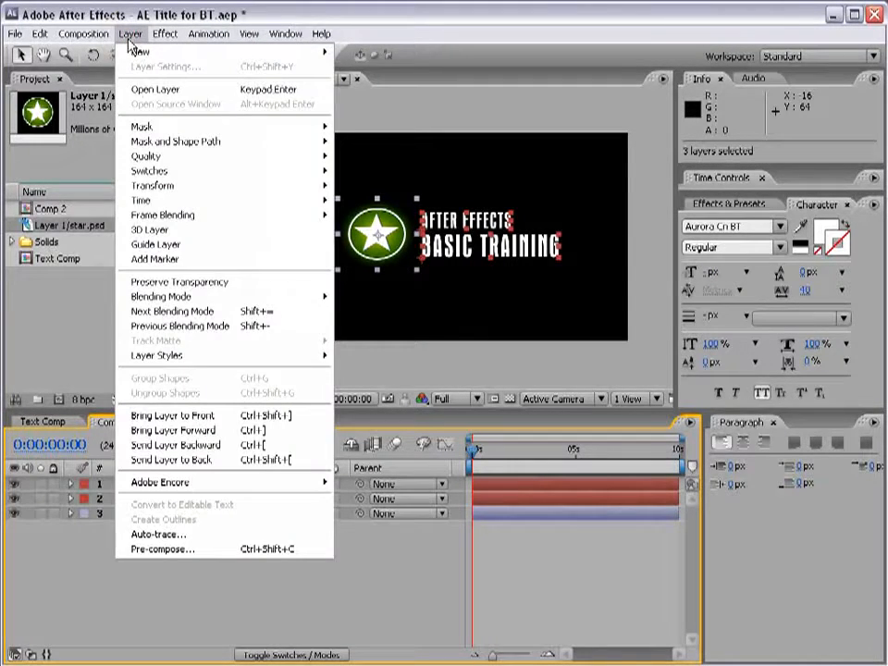
click(164, 552)
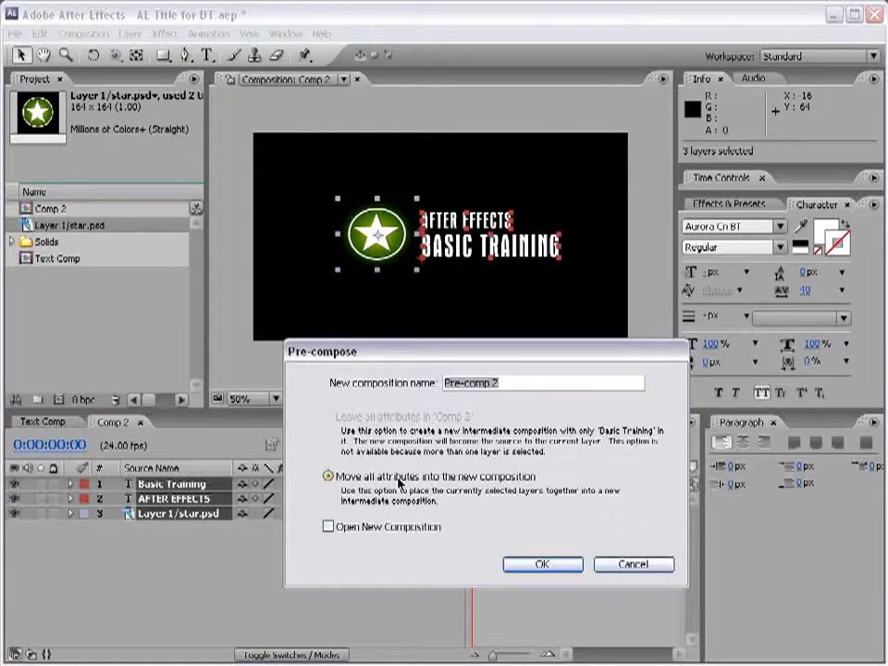
click(531, 386)
drag(531, 387, 422, 383)
text(LOGO)
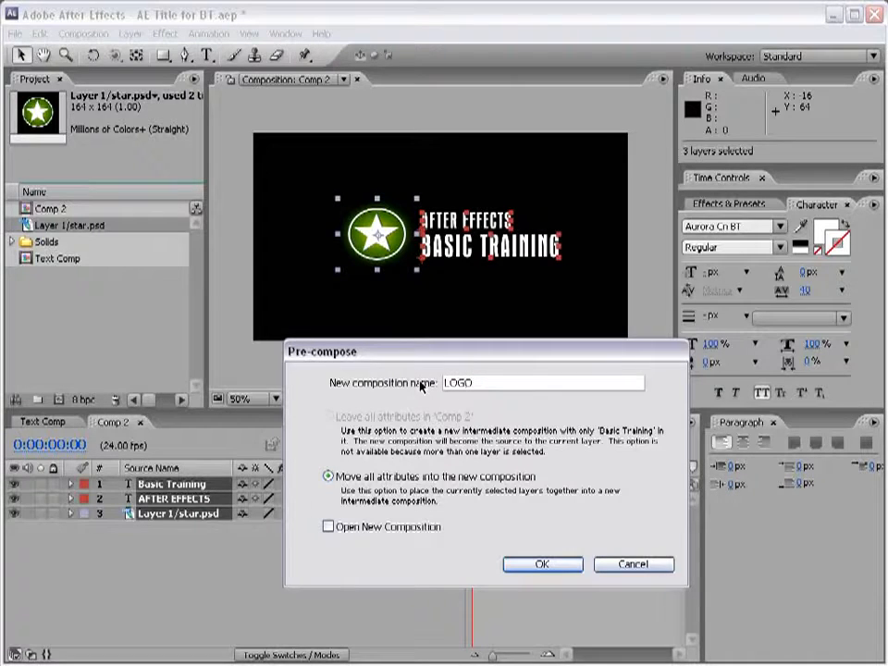
click(541, 564)
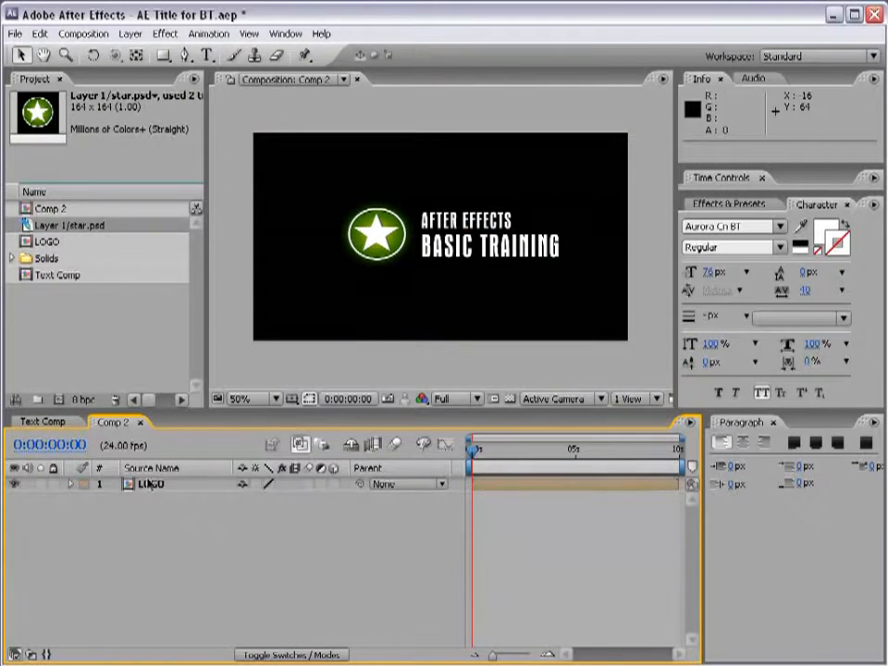
Step: Try moving the LOGO layer as a single unit within the frame, and undo the move
click(149, 483)
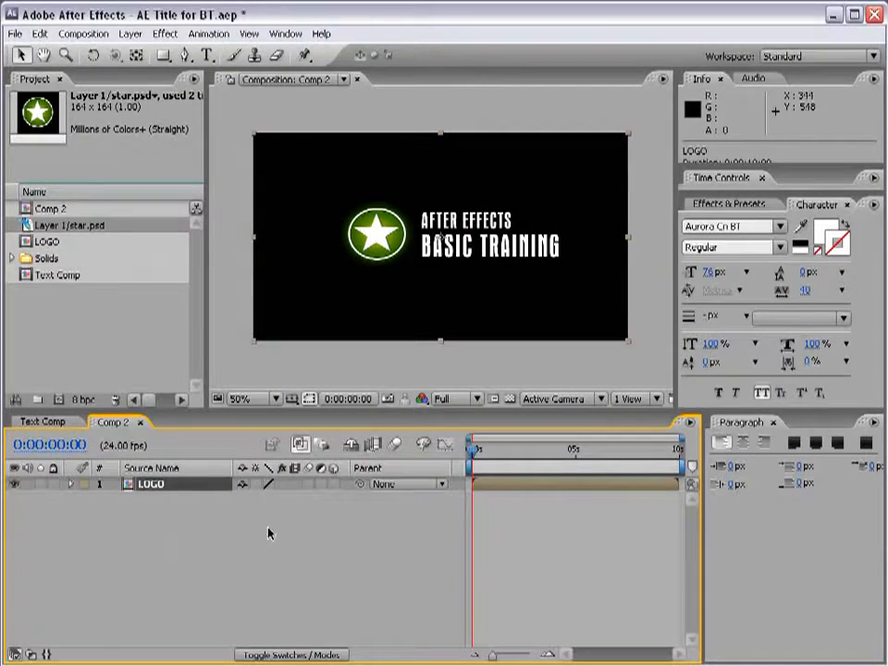
drag(434, 229, 464, 226)
key(ctrl+z)
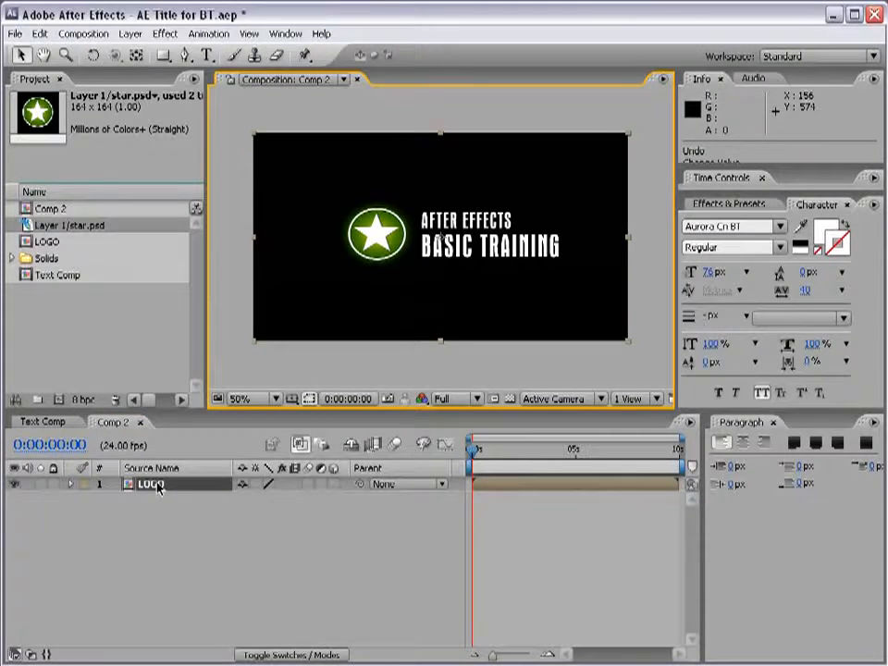
Step: Open the LOGO composition to examine the layers inside it, and close it to return to Comp 2
click(46, 243)
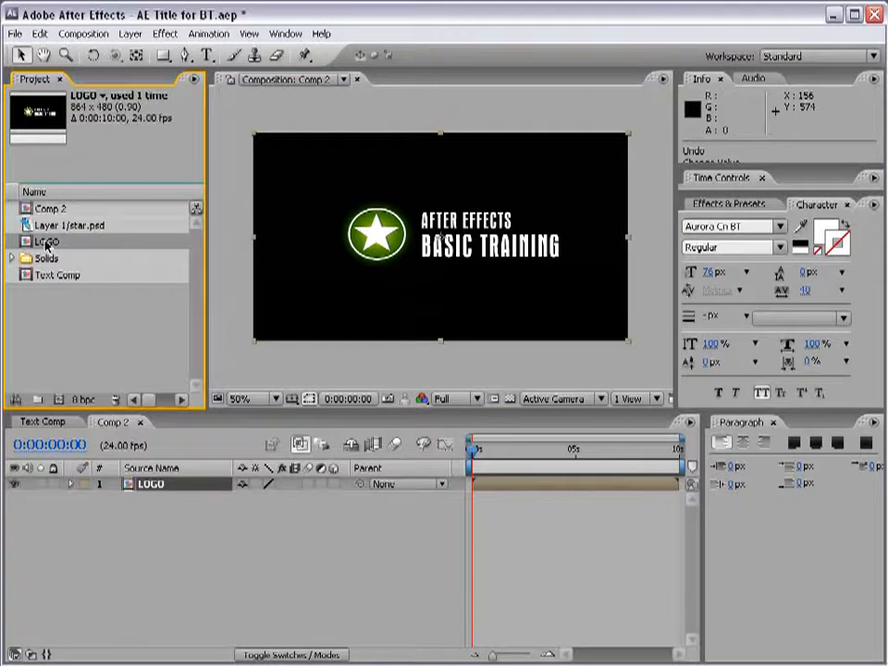
double_click(26, 243)
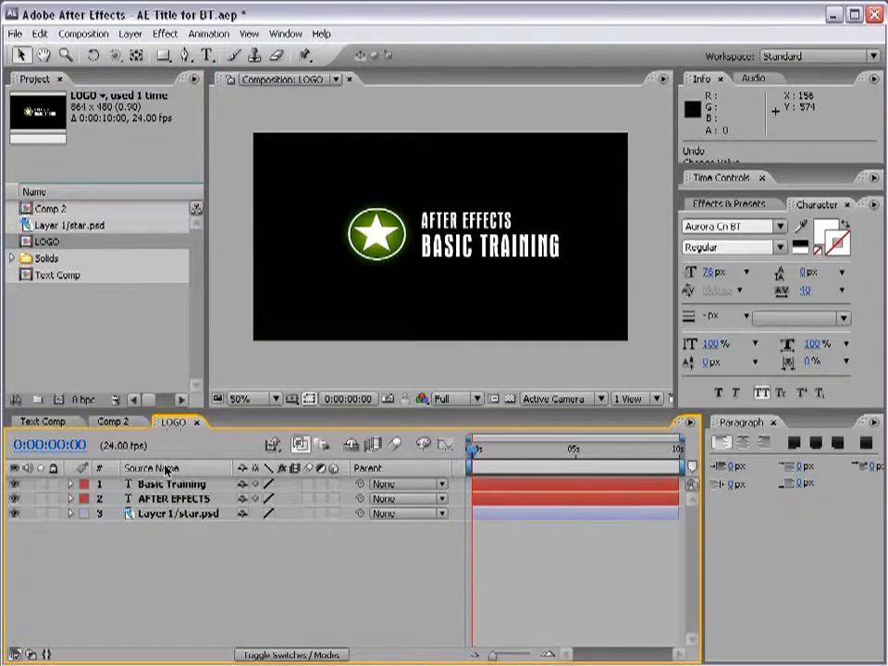
mouse_move(469, 465)
mouse_down()
mouse_move(533, 455)
mouse_move(469, 471)
mouse_up()
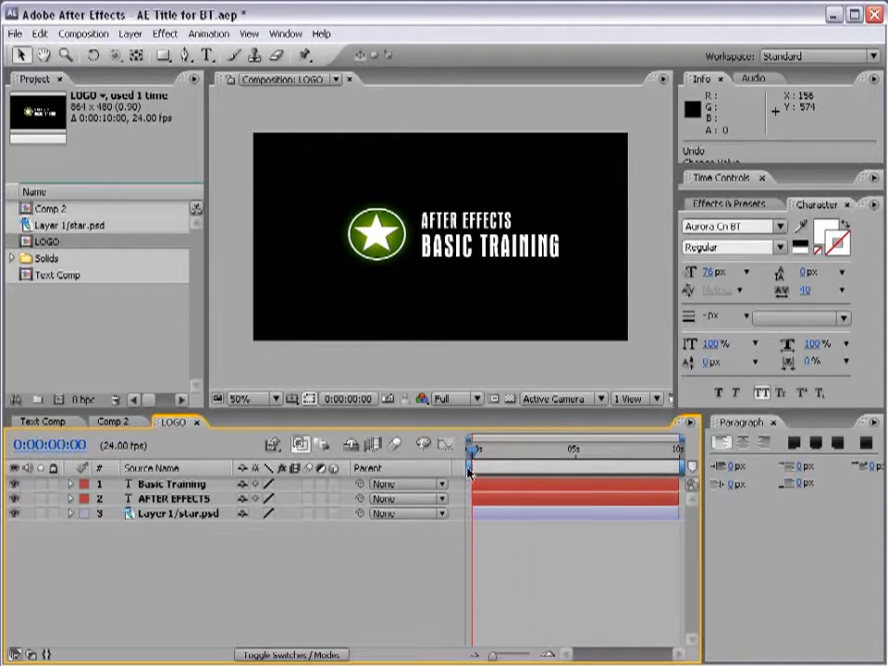
click(196, 422)
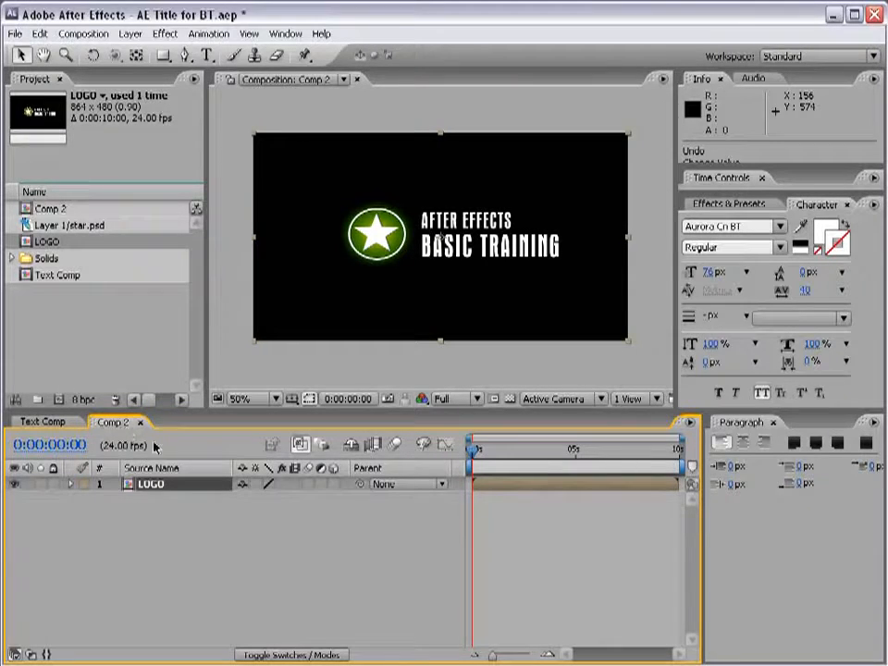
Step: Create a black solid at composition size and place it below the LOGO layer
mouse_move(470, 470)
mouse_down()
mouse_move(581, 465)
mouse_move(472, 467)
mouse_up()
click(130, 33)
mouse_move(139, 53)
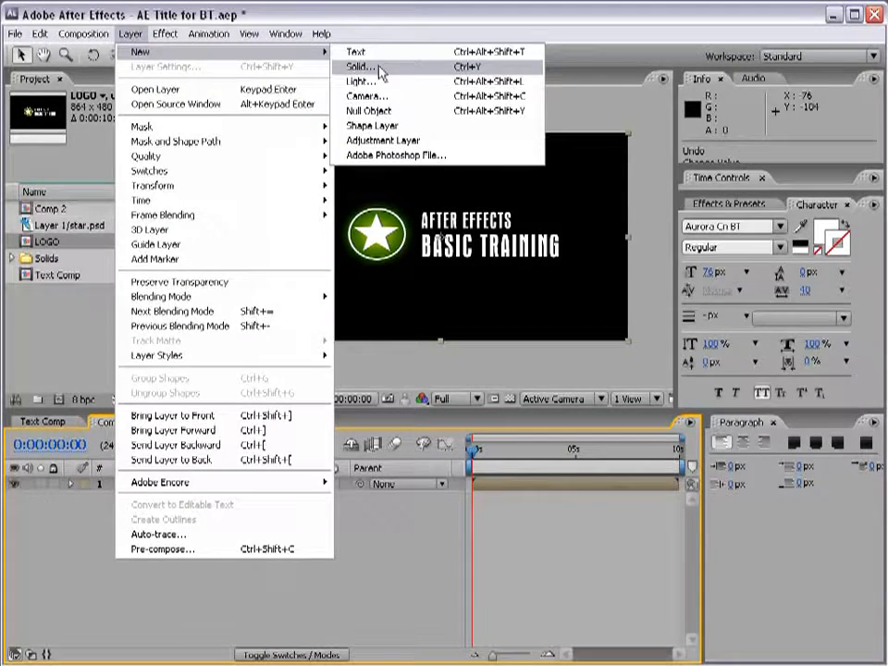
click(404, 76)
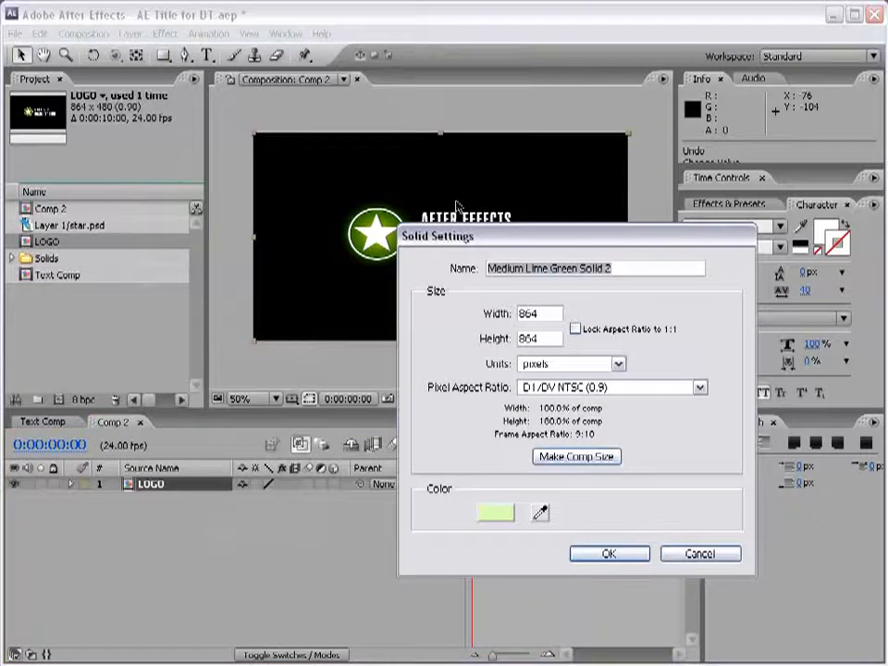
click(499, 513)
mouse_move(326, 515)
mouse_down()
mouse_move(303, 525)
mouse_move(436, 647)
mouse_up()
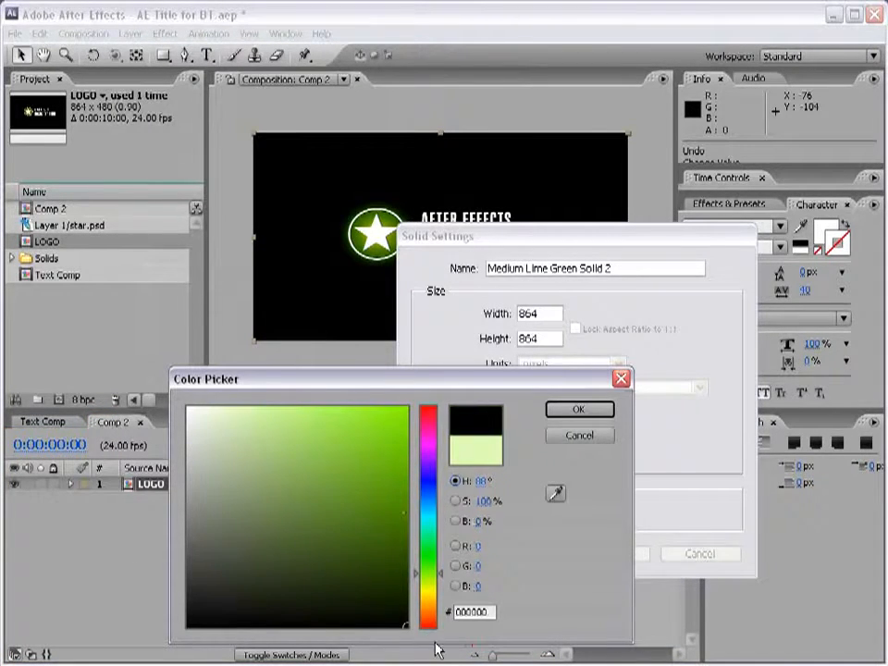
click(578, 409)
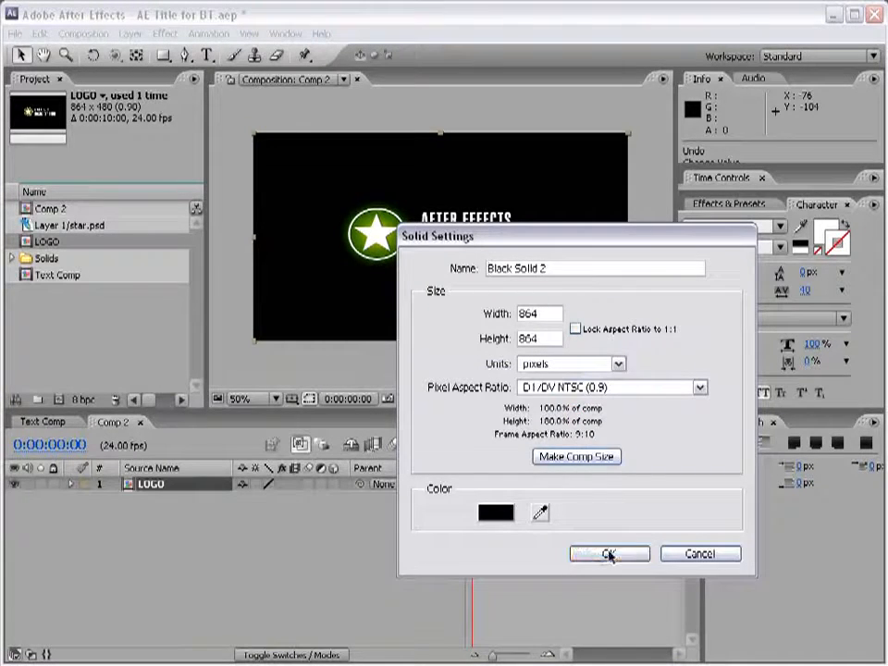
click(574, 458)
click(609, 554)
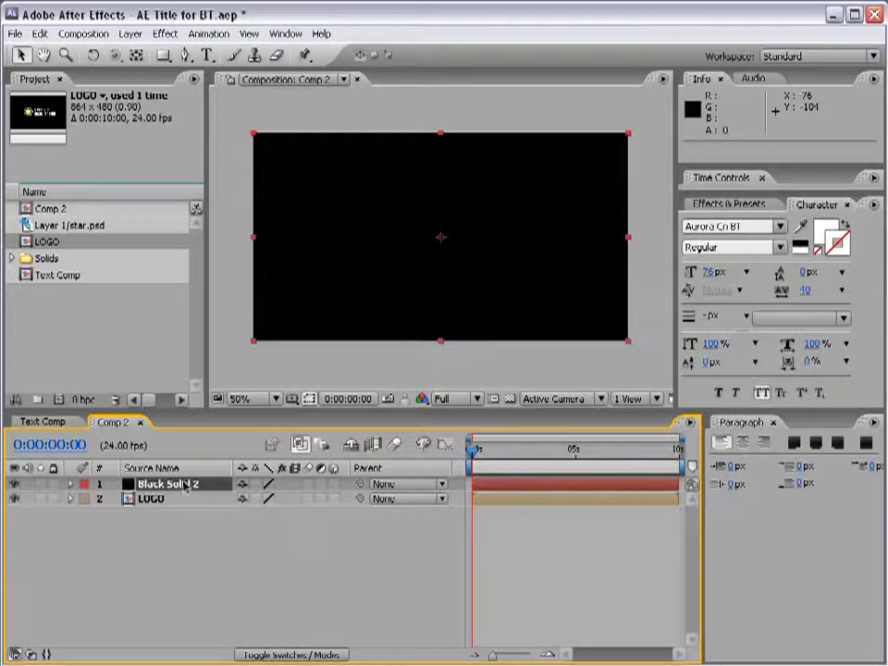
drag(166, 485, 163, 512)
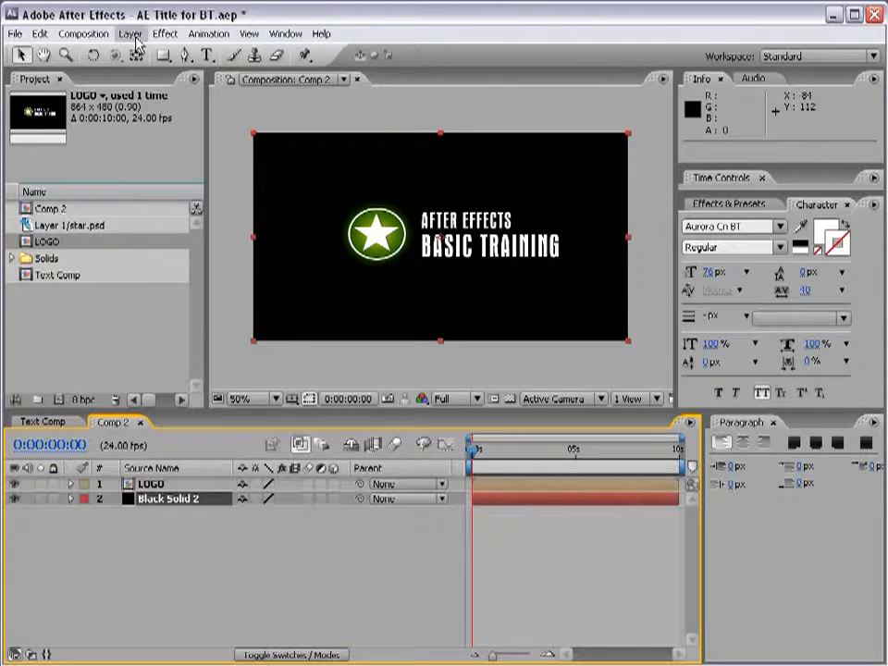
Step: Apply the Ramp effect to the black solid and widen the area showing its effect settings
click(165, 35)
mouse_move(199, 207)
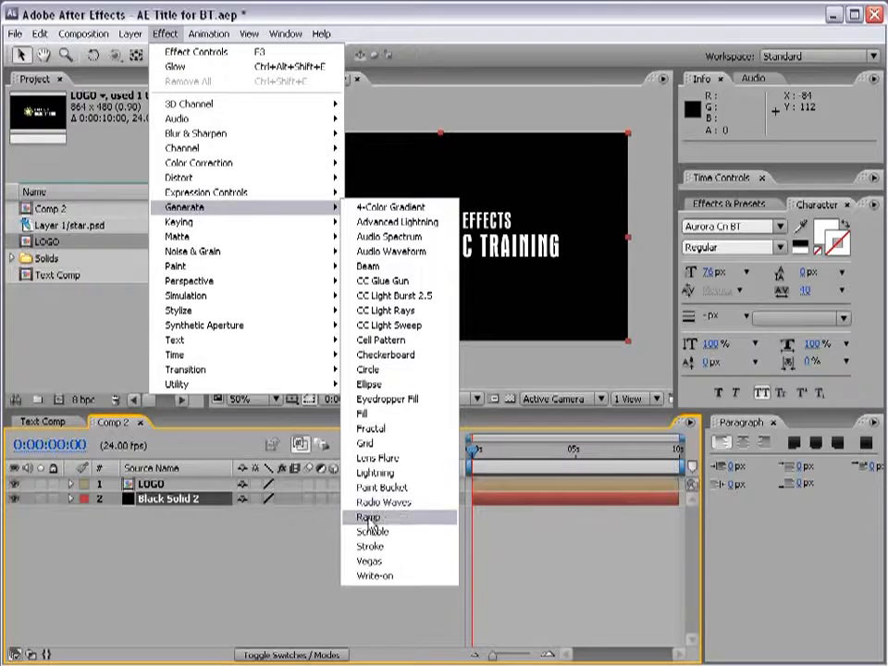
click(402, 518)
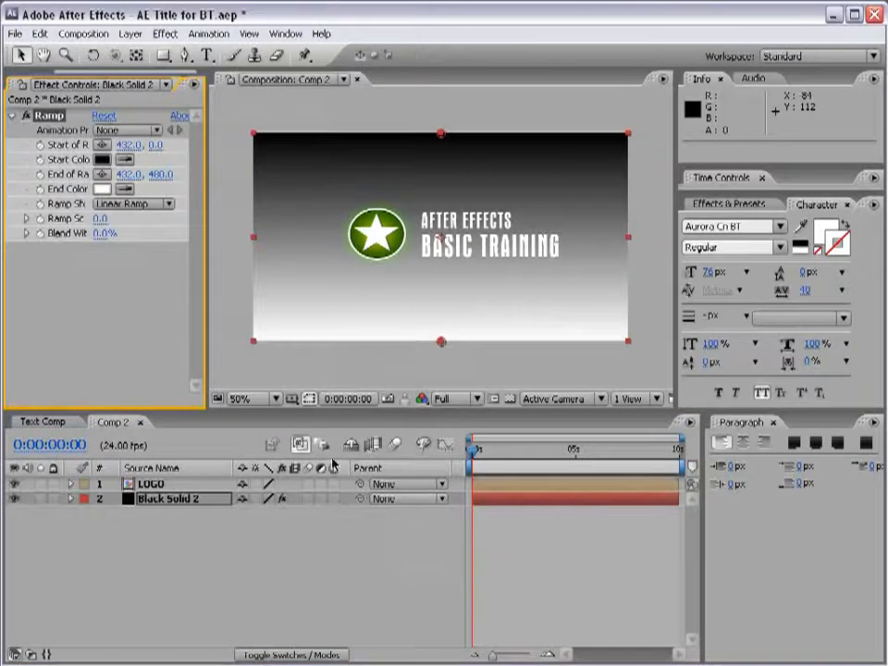
drag(208, 215, 264, 220)
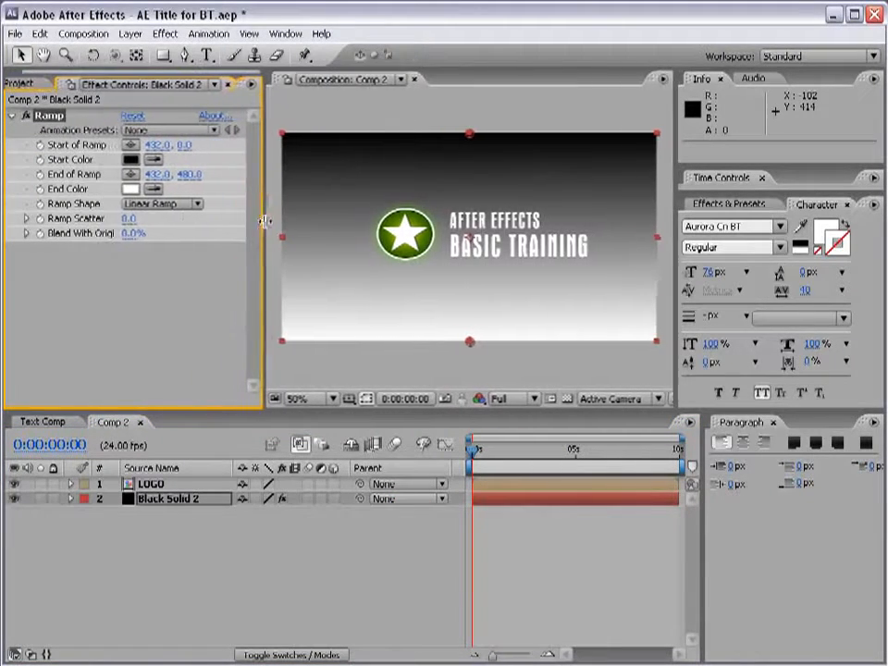
Step: Make the ramp radial, with its start near the frame centre at about 432, 244 and its end below the frame at about 432, 564
click(159, 205)
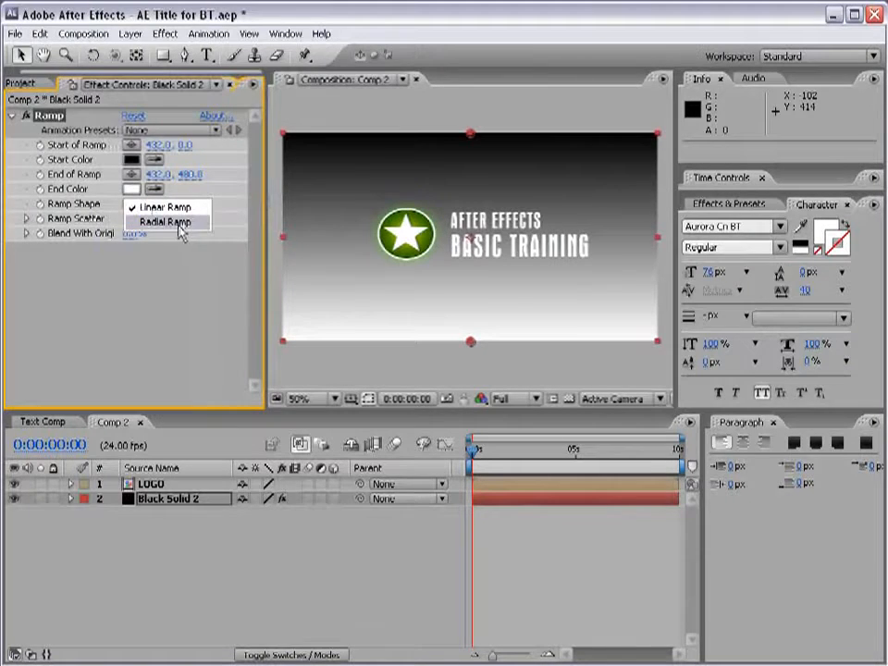
click(166, 222)
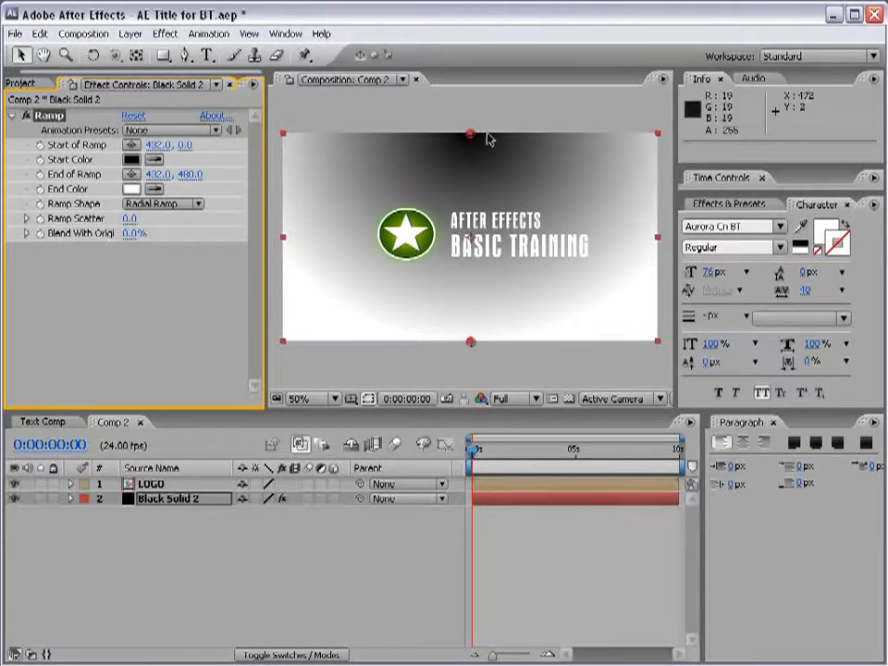
drag(470, 137, 472, 241)
drag(470, 341, 472, 384)
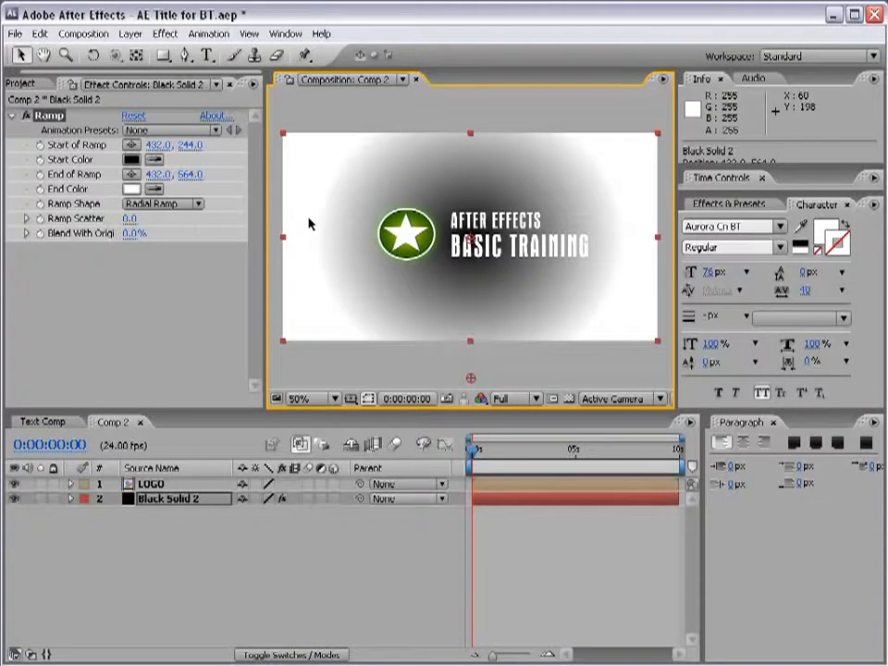
Step: Set the ramp's start color to a dark, saturated green
click(132, 161)
click(431, 562)
click(369, 537)
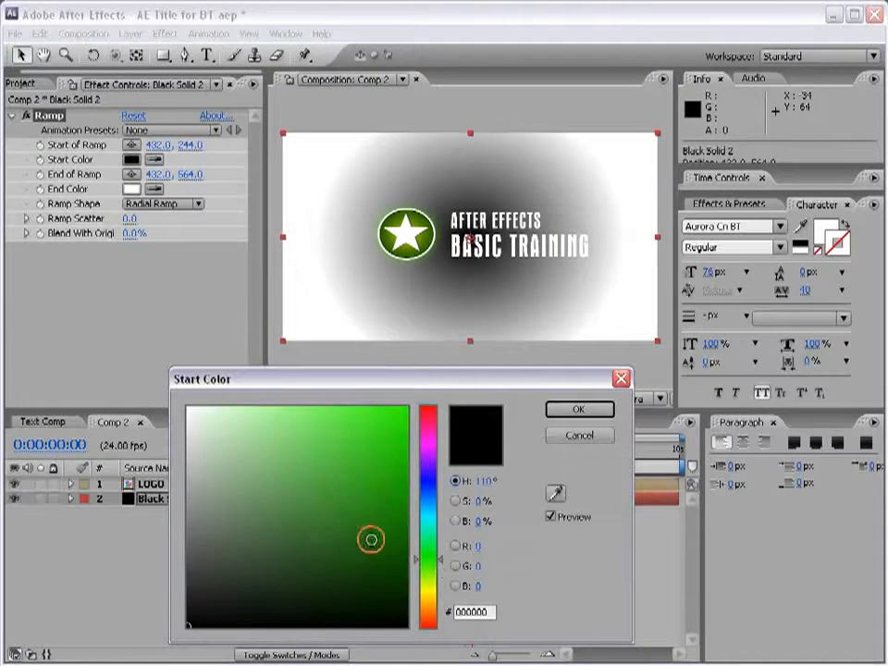
click(398, 546)
click(408, 560)
click(563, 410)
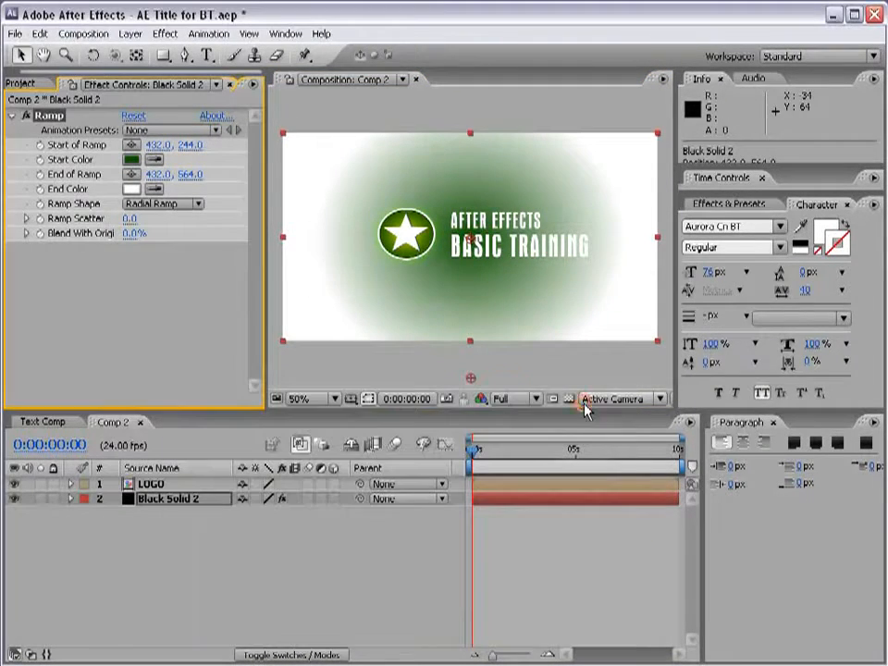
Step: Set the ramp's end color to black
click(132, 189)
drag(383, 499, 539, 641)
click(580, 410)
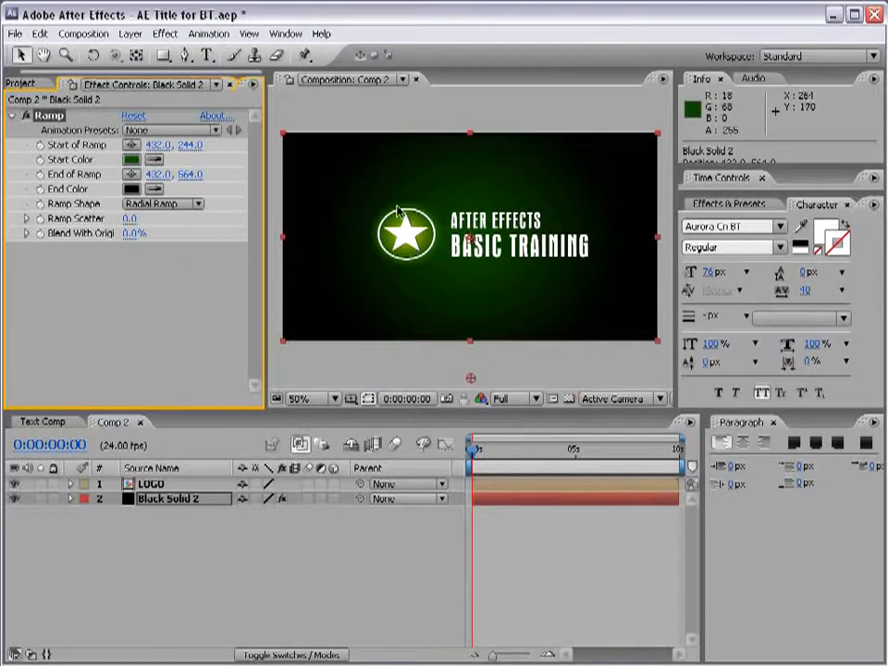
Step: Turn the LOGO layer into a 3D layer
key(period)
key(comma)
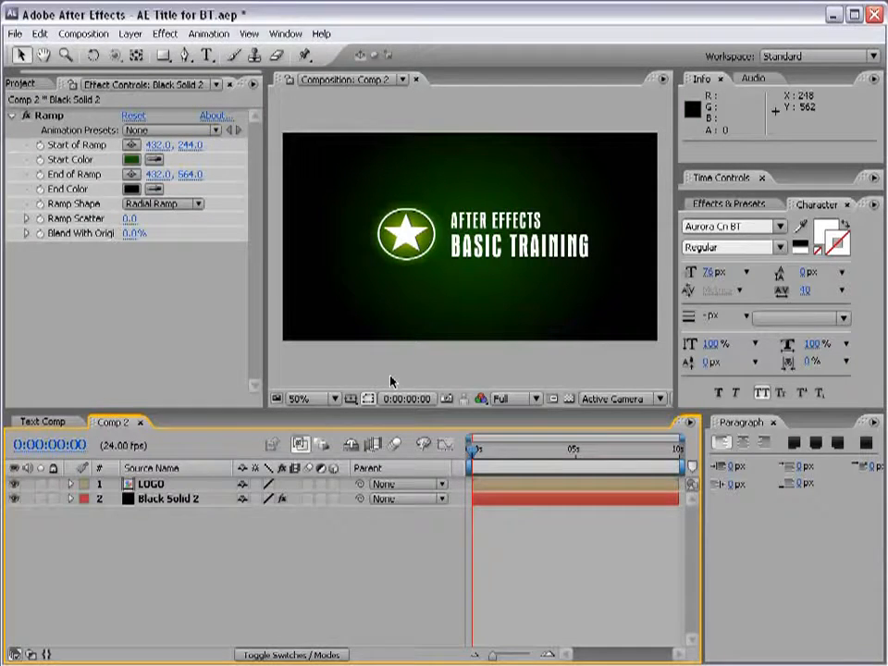
click(148, 483)
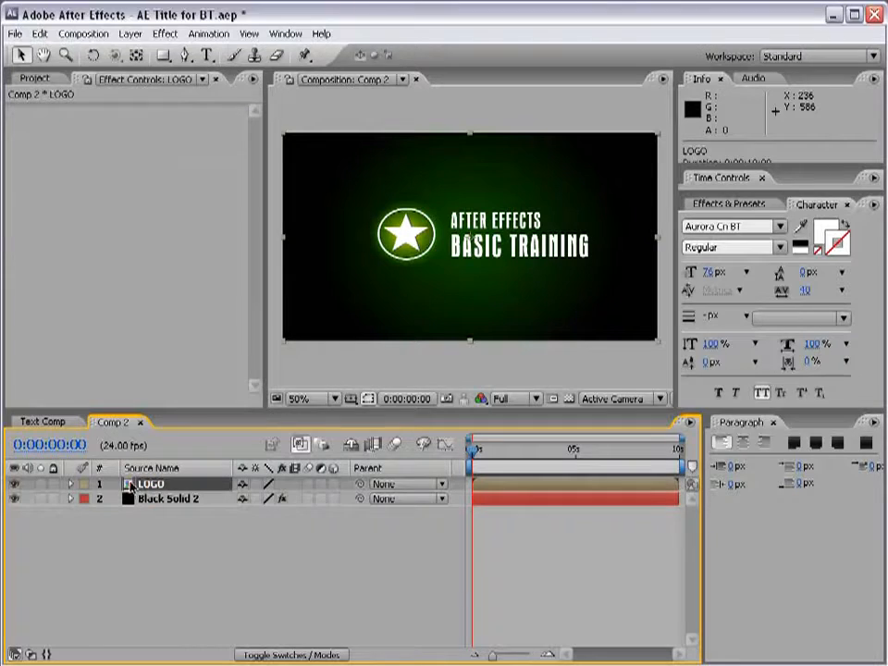
click(334, 484)
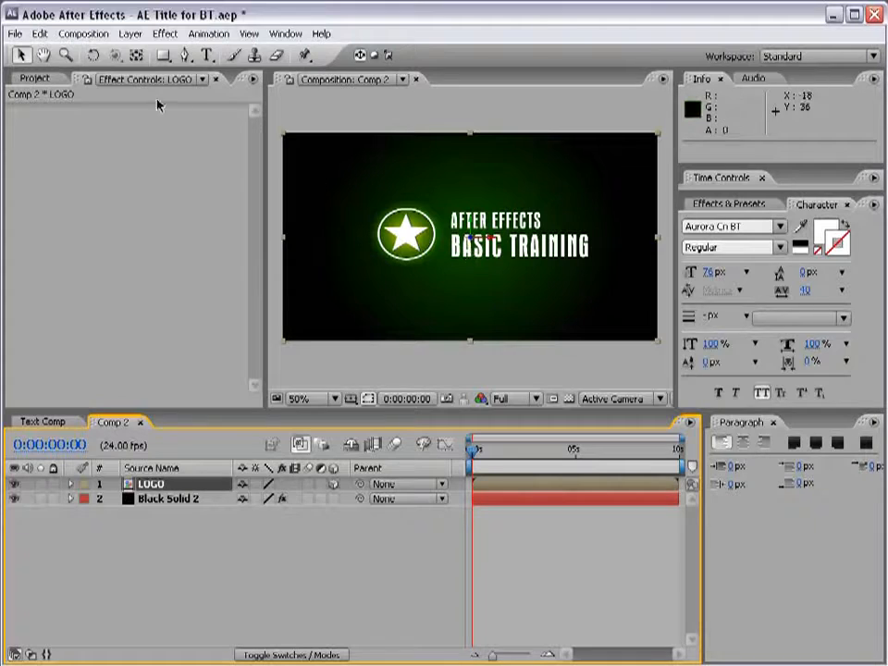
Step: Try to rotate the LOGO layer in 3D space with the Rotation tool
click(91, 57)
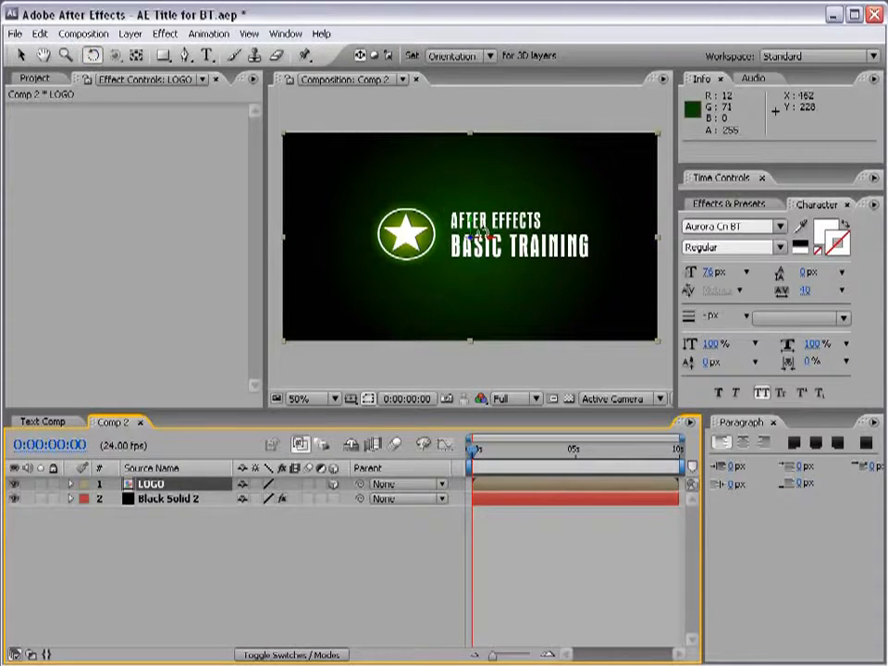
drag(472, 224, 492, 225)
key(ctrl+z)
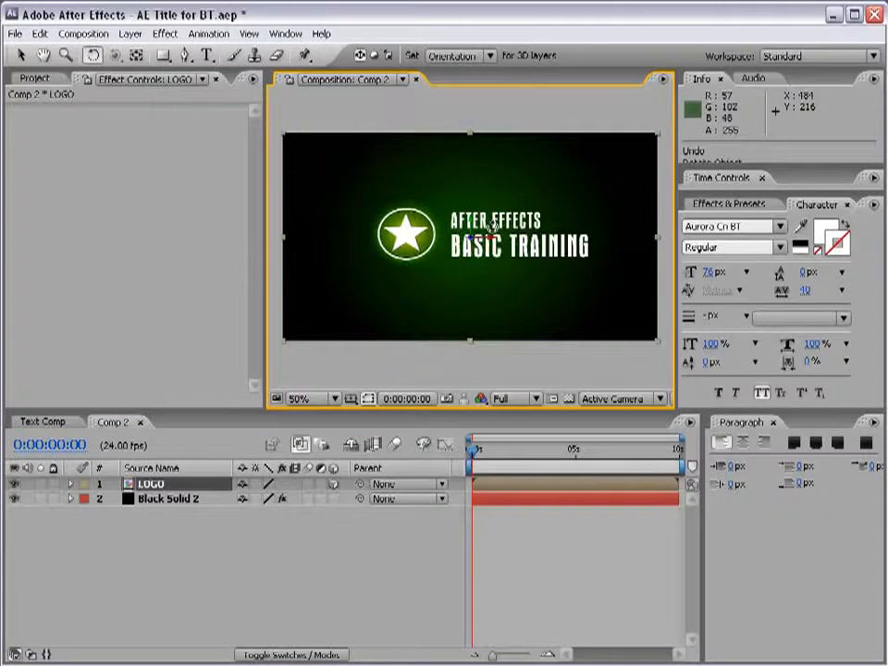
key(v)
click(550, 575)
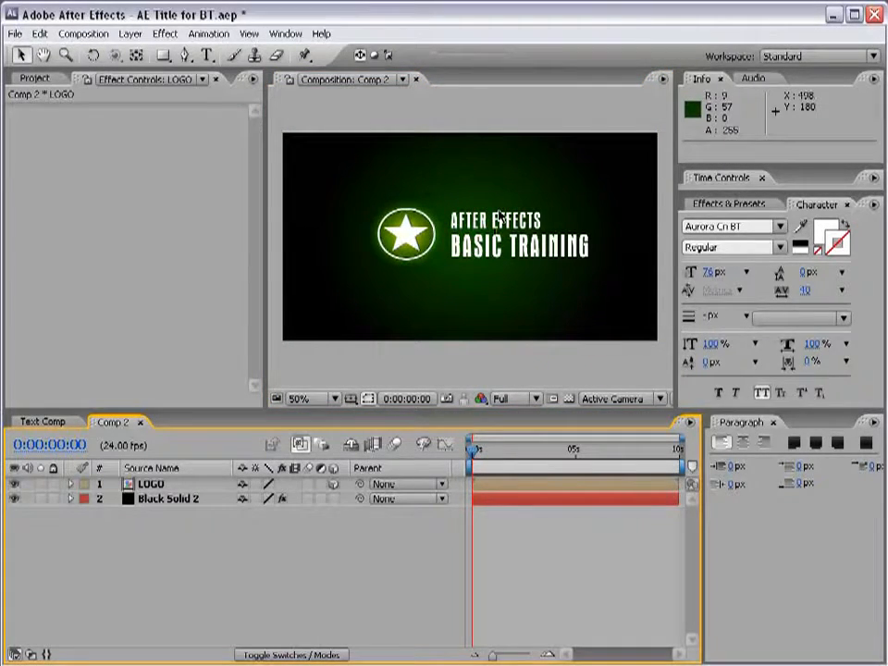
Step: Add a new camera named Camera 1 to the composition with the 50mm preset
click(131, 34)
mouse_move(139, 52)
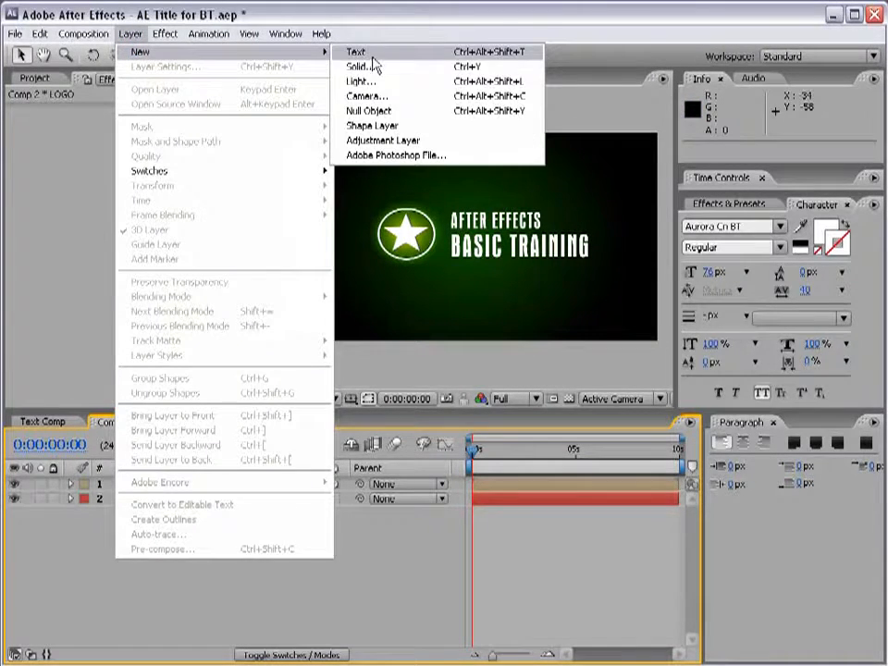
click(401, 96)
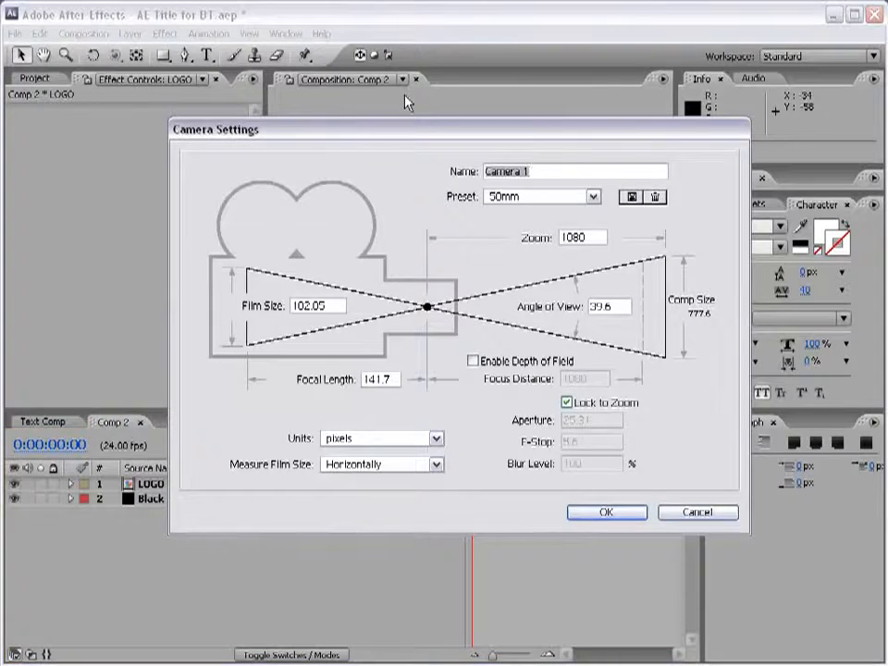
click(590, 196)
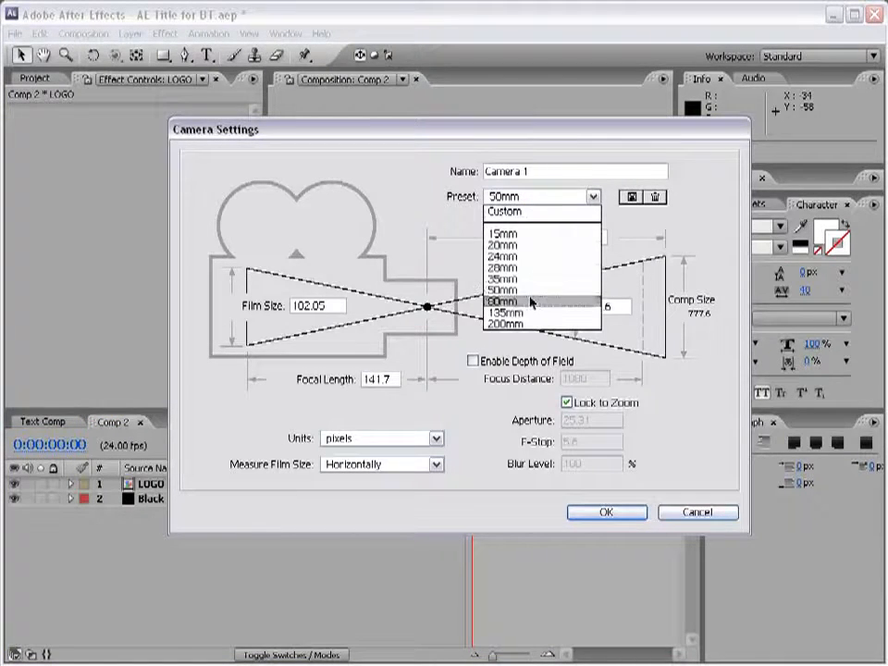
click(515, 293)
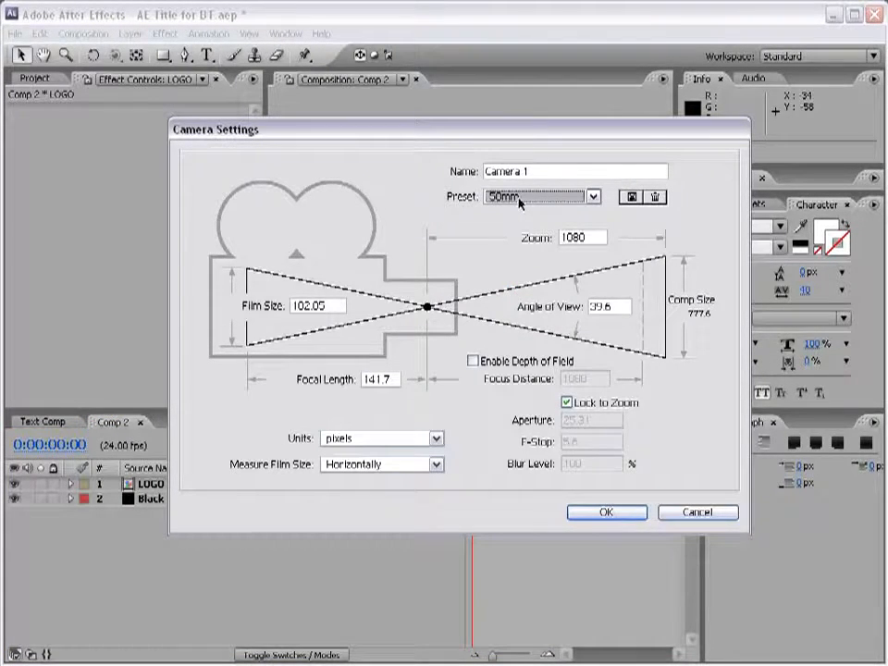
click(606, 512)
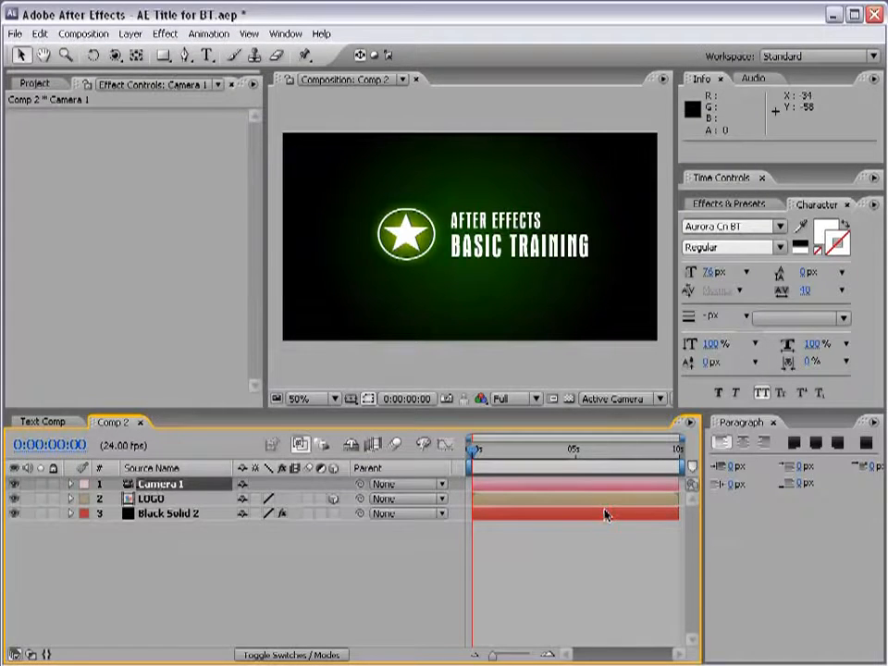
Step: Try to orbit Camera 1 around the logo with the Orbit Camera tool
click(159, 485)
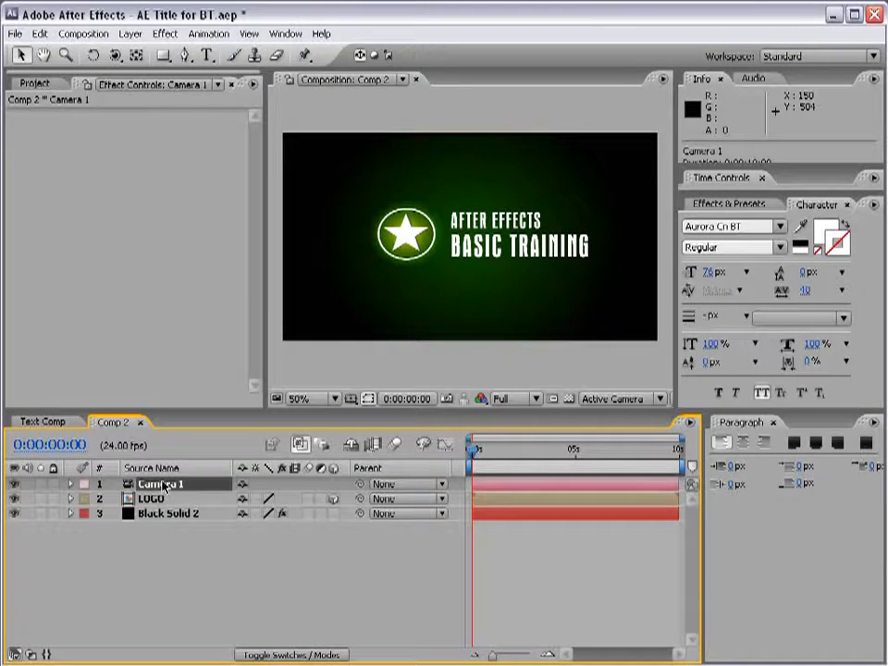
drag(115, 55, 176, 54)
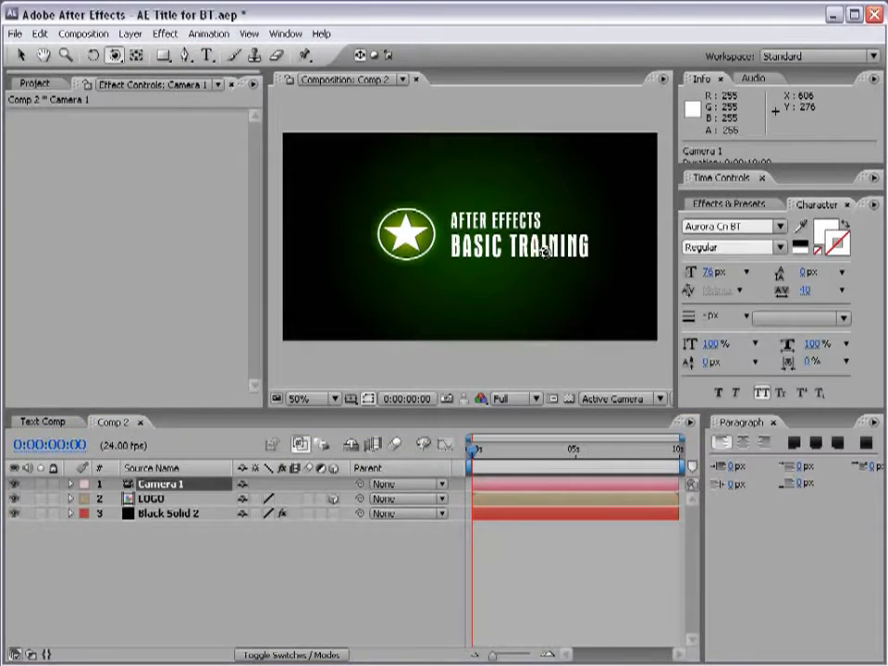
drag(546, 252, 544, 218)
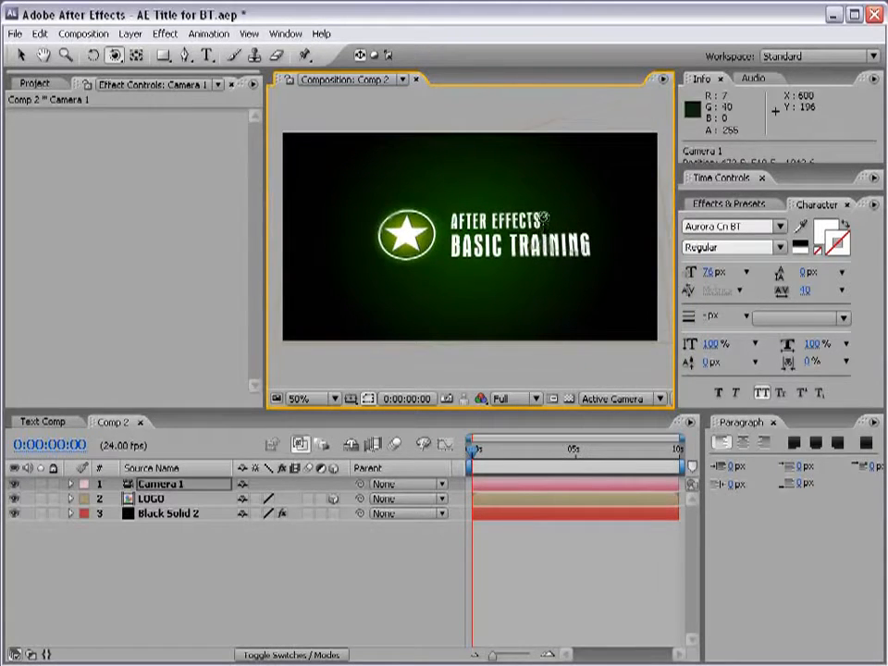
key(v)
click(297, 563)
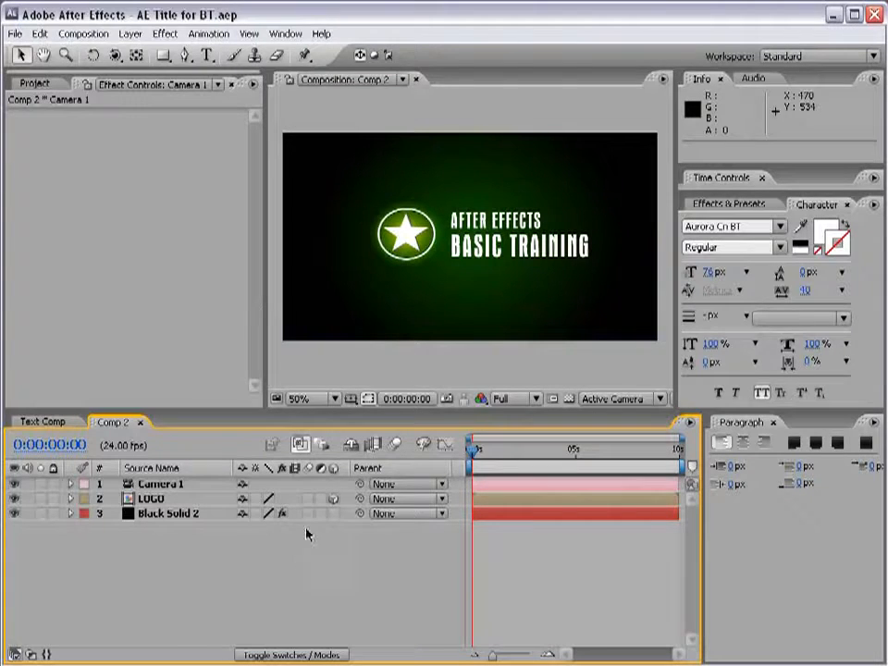
Step: Create a new black solid at the composition size of 864 x 480 pixels
click(129, 34)
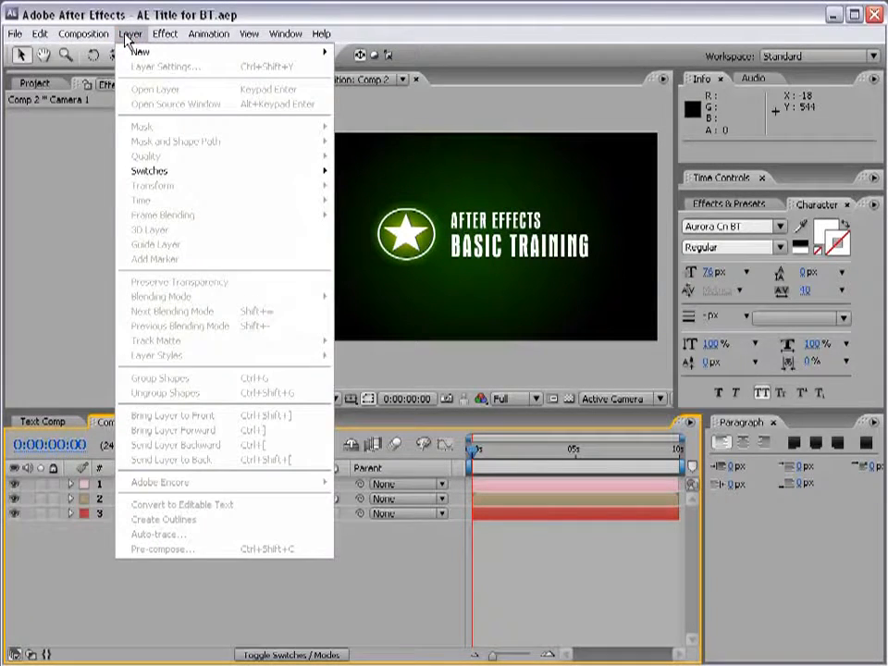
mouse_move(137, 54)
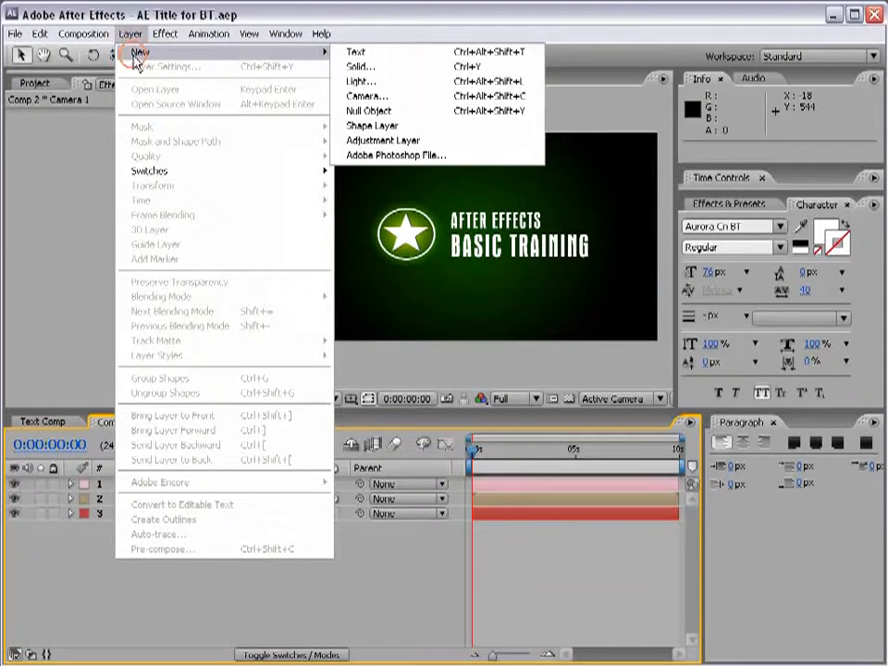
click(371, 67)
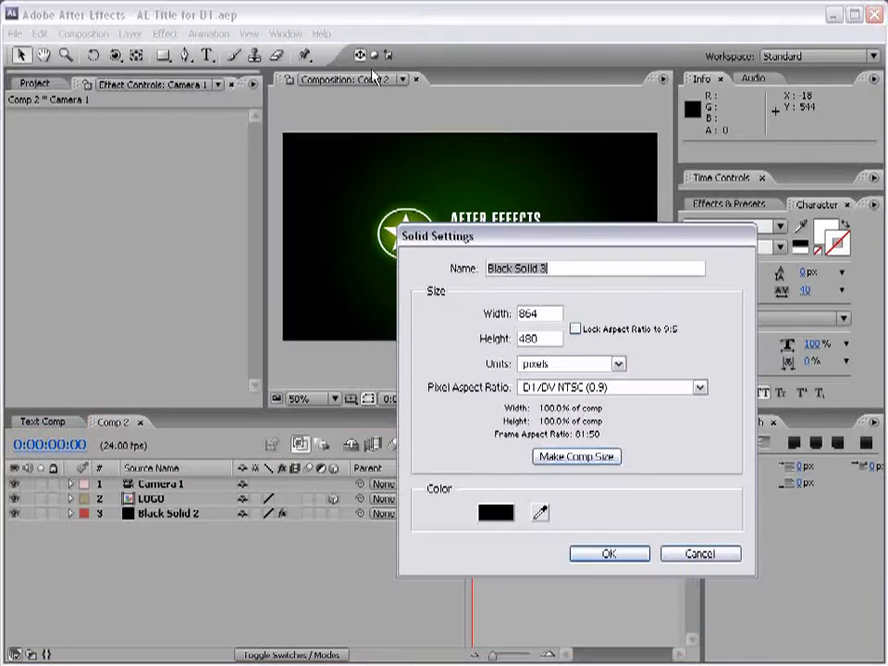
click(588, 465)
click(607, 553)
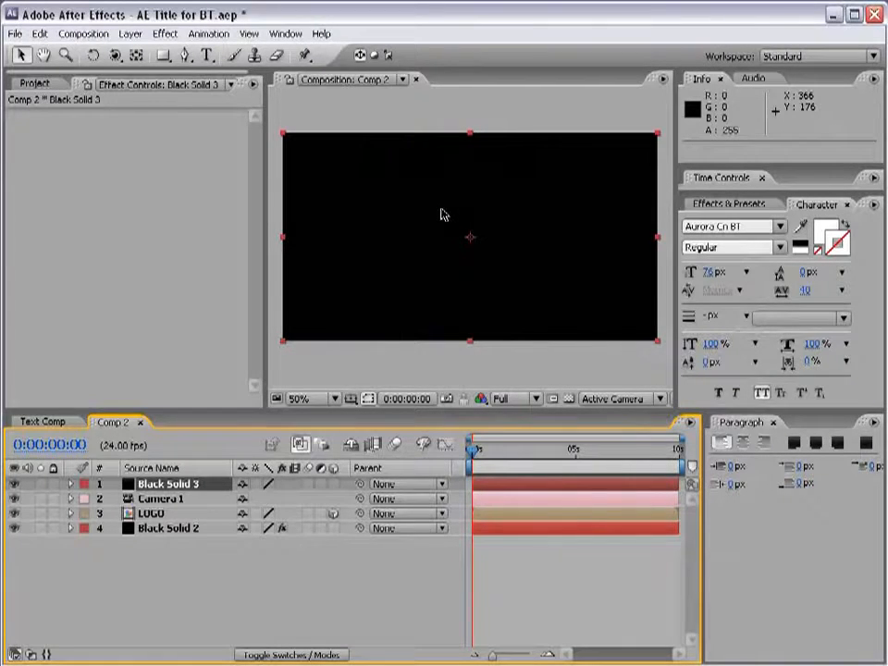
Step: Find the CC Particle World effect and apply it to the new black solid
click(735, 204)
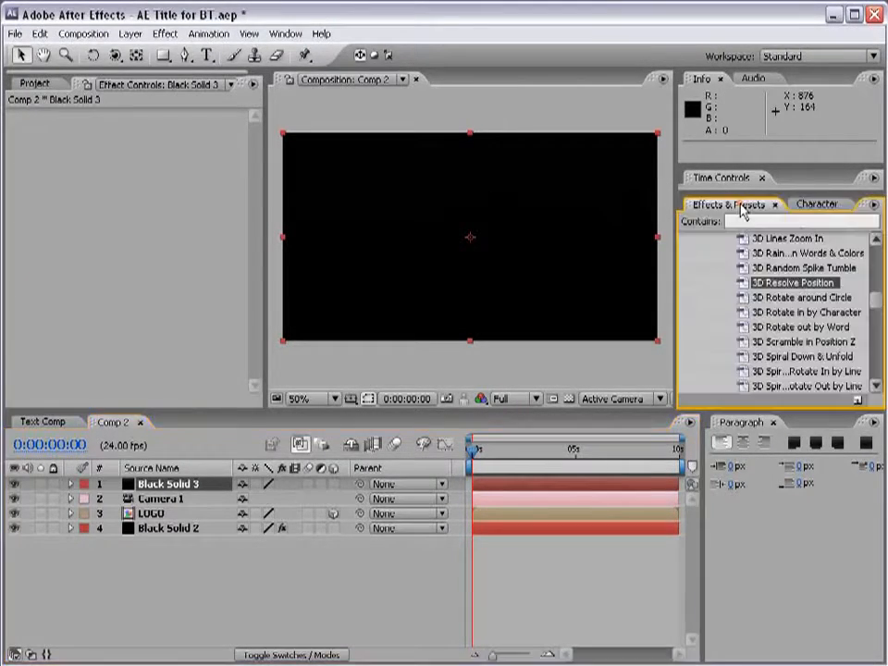
click(763, 222)
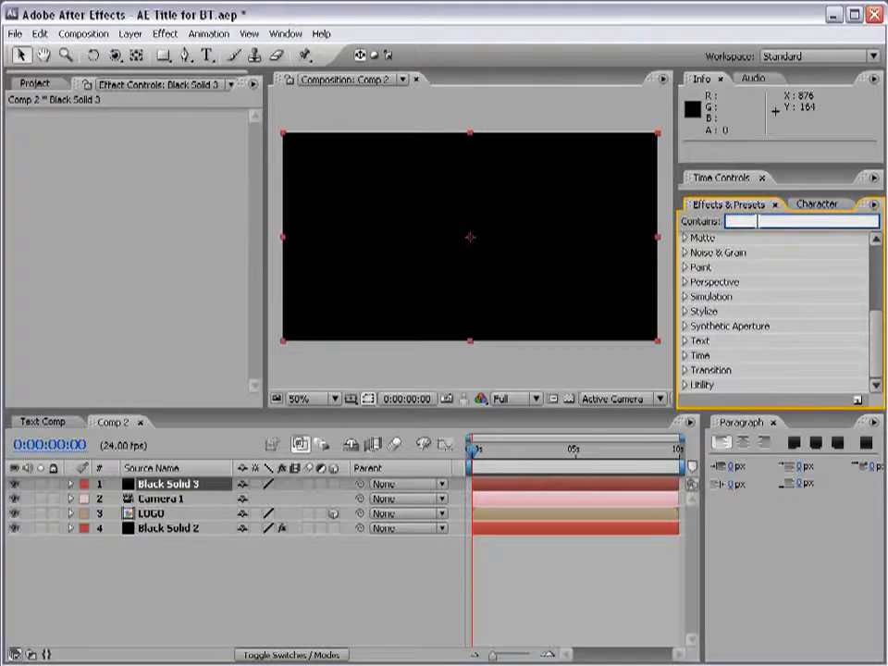
text(partic)
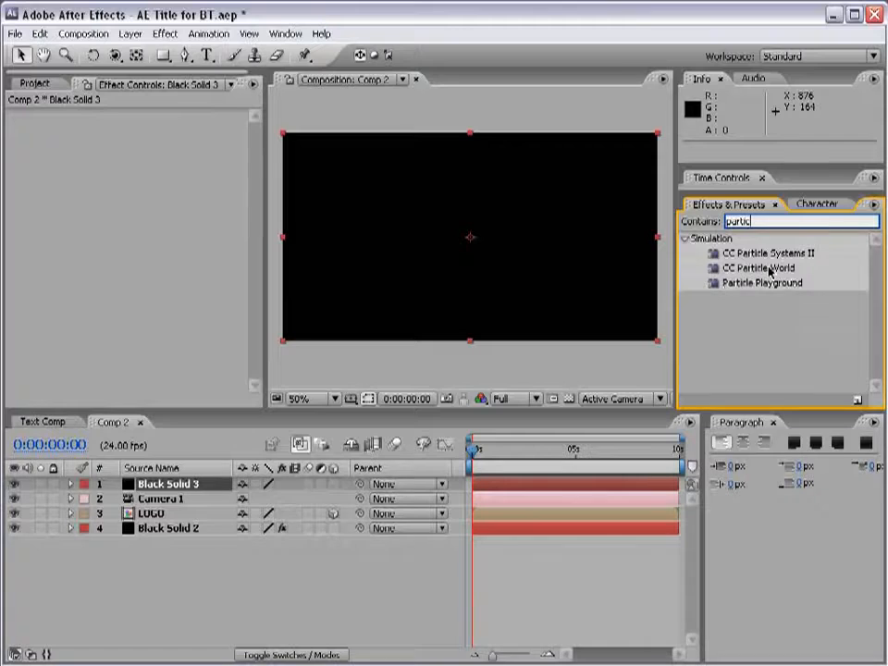
click(735, 268)
drag(735, 268, 440, 241)
Step: Rename the solid carrying the particle effect as Particles
click(142, 483)
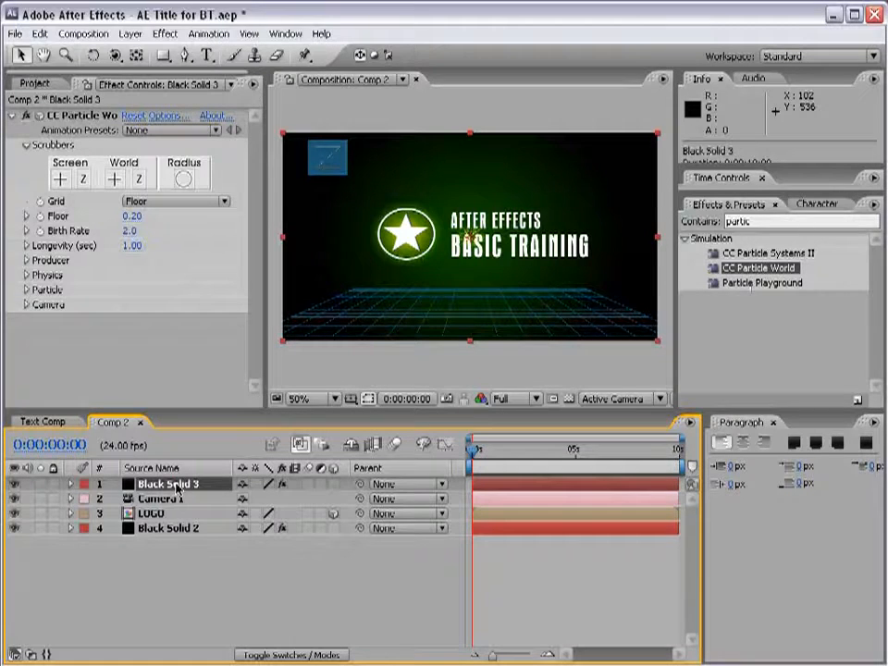
key(Return)
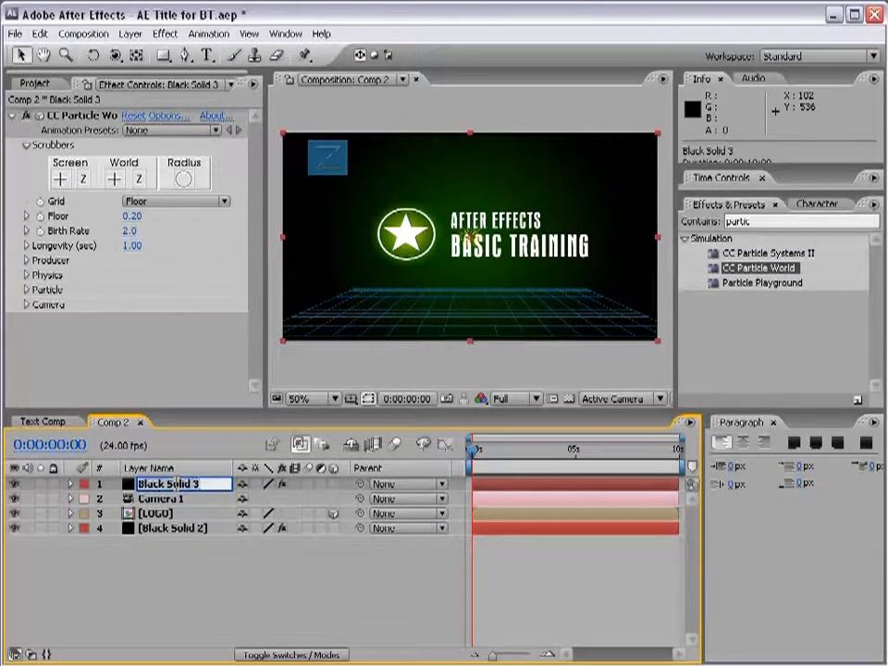
text(Particles)
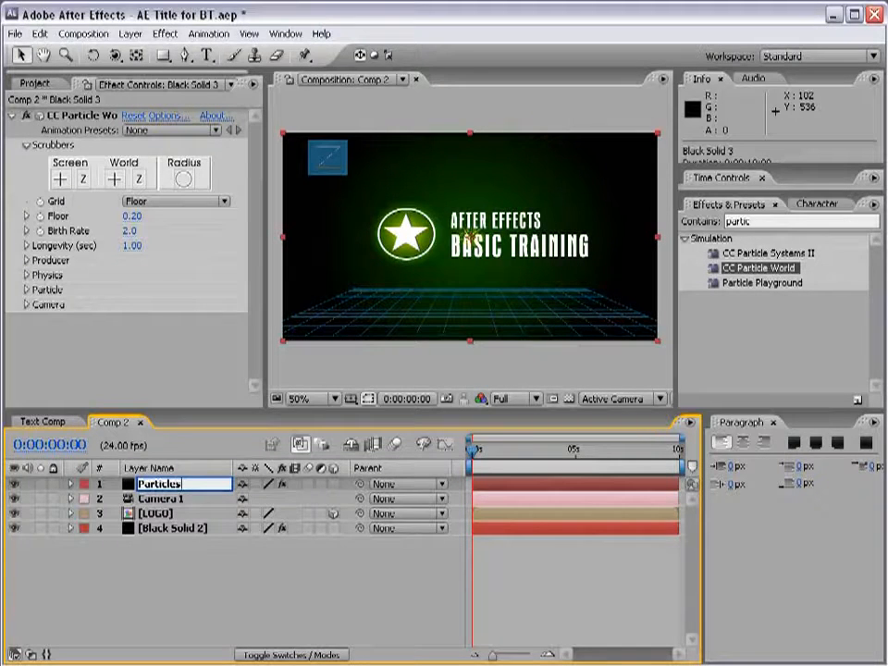
key(Return)
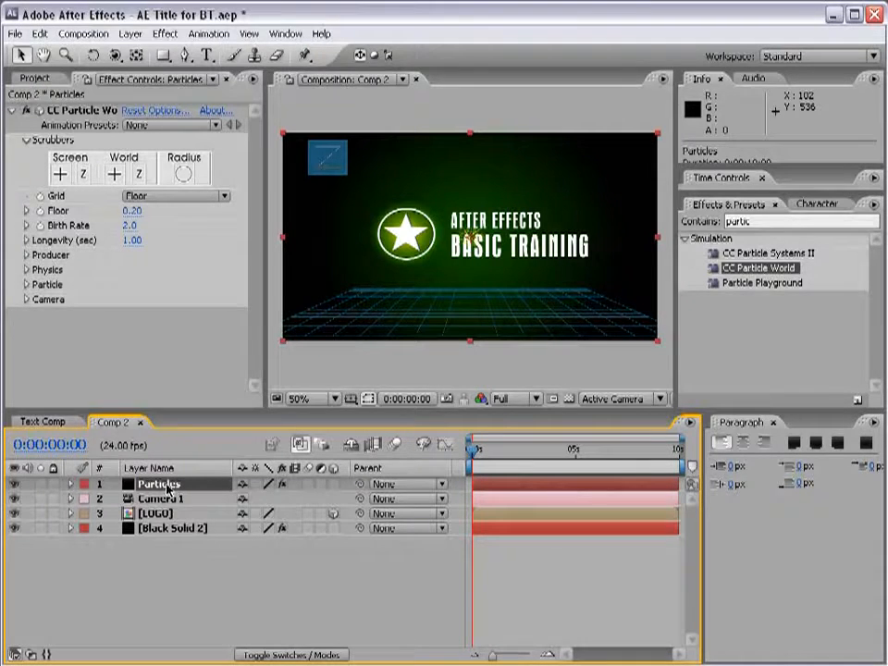
Step: Solo the Particles layer and preview its particles over time, leaving the current time at 0:00:01:21
click(40, 484)
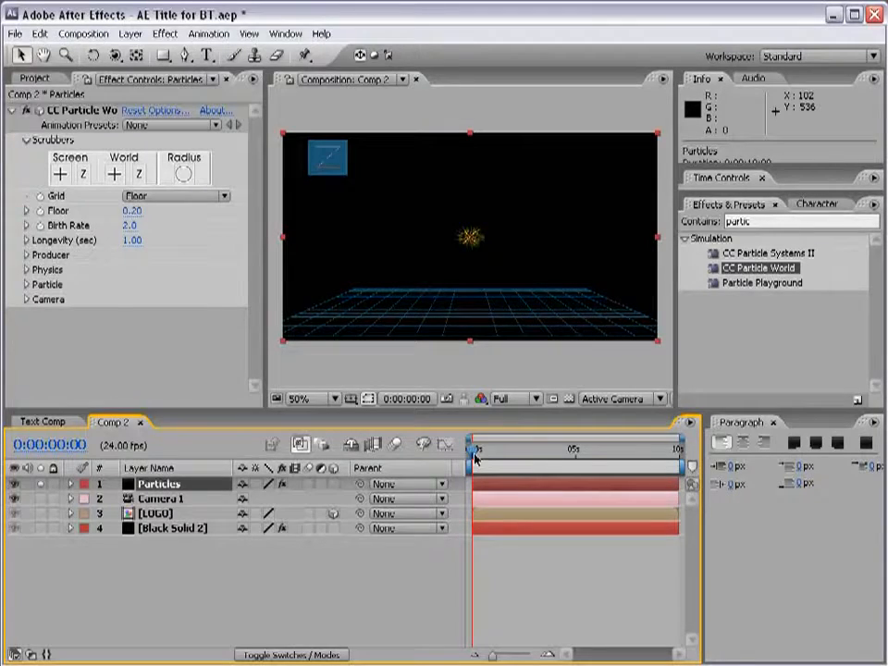
key(space)
drag(497, 450, 511, 450)
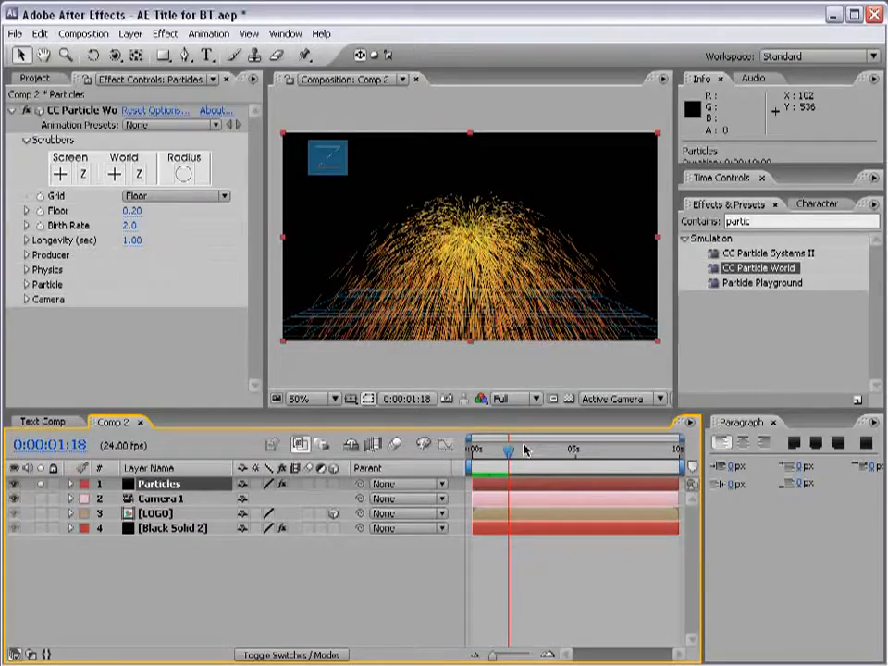
mouse_move(511, 450)
mouse_down()
mouse_move(536, 451)
mouse_move(511, 452)
mouse_up()
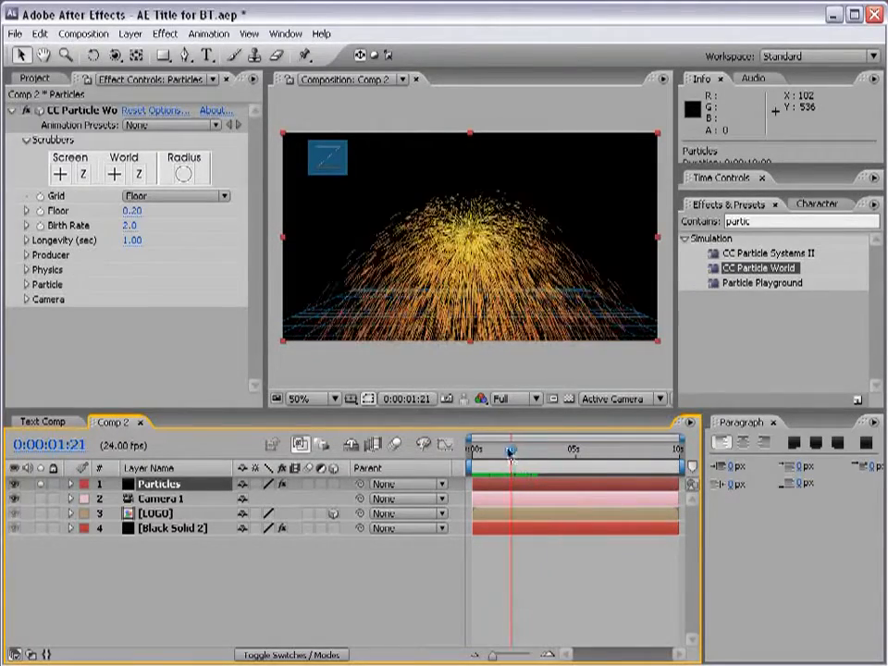
scroll(460, 238, up, 2)
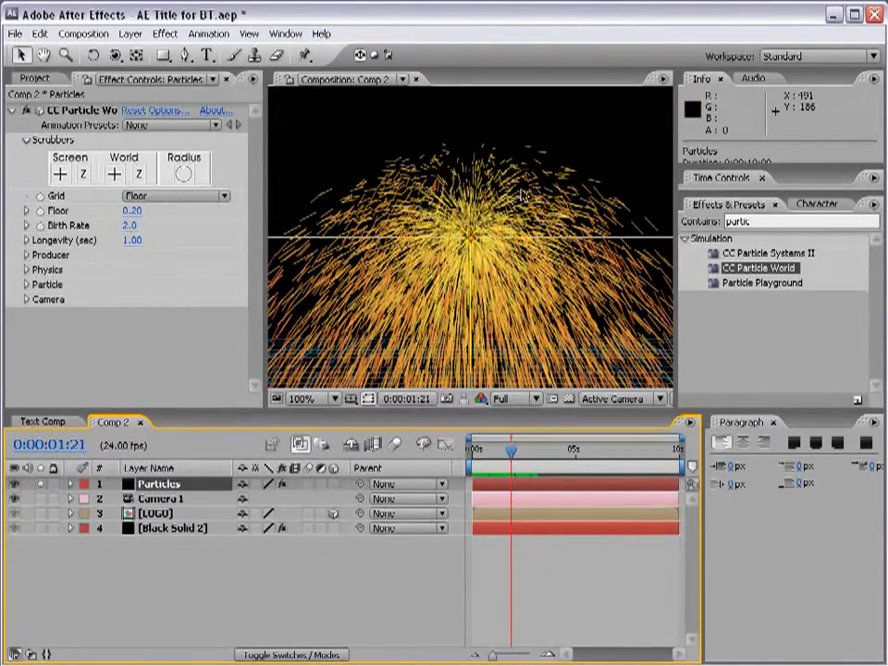
scroll(570, 261, down, 2)
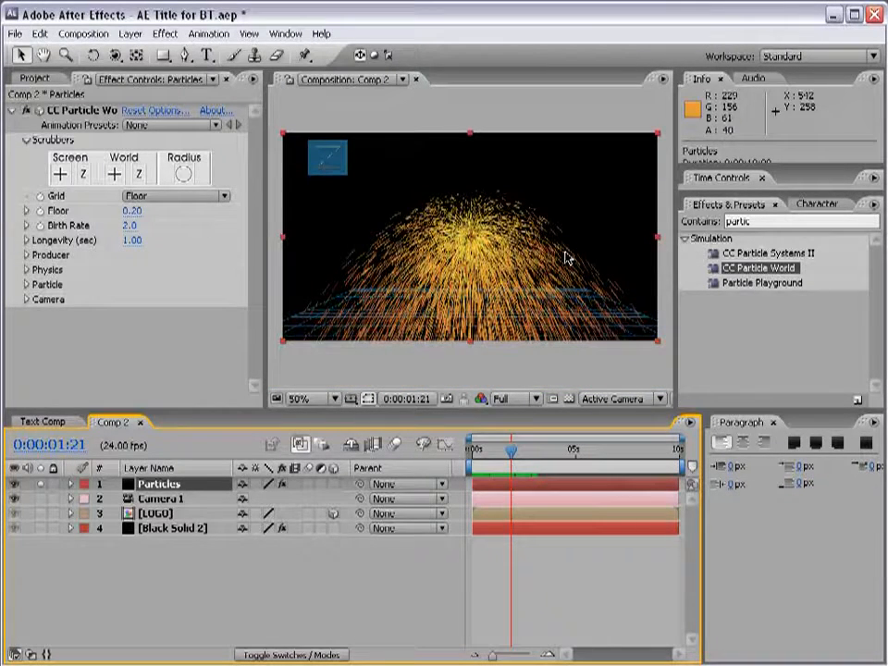
Step: Widen the area showing the CC Particle World settings and set the effect's grid to Off
drag(266, 186, 315, 190)
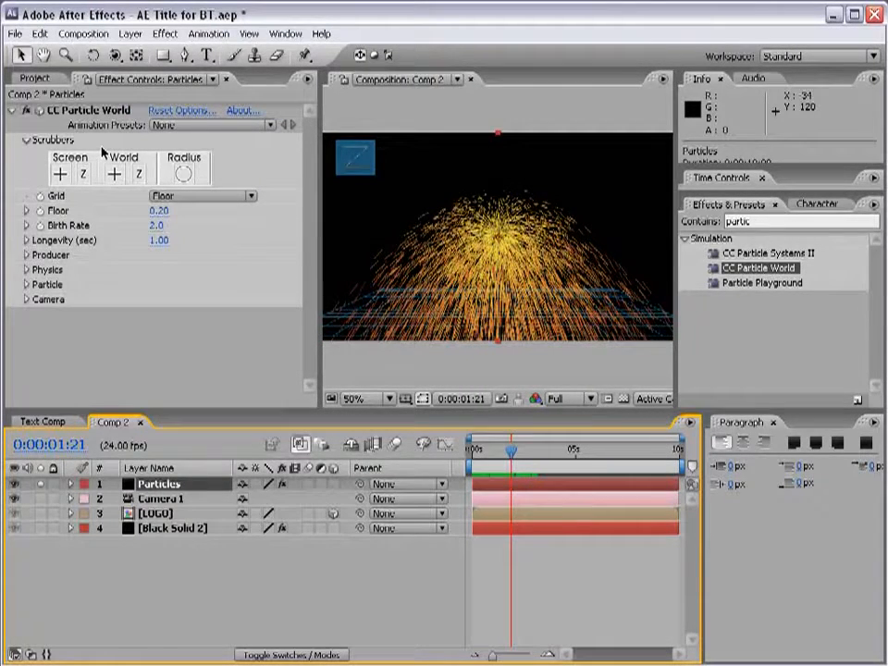
key(F3)
key(F3)
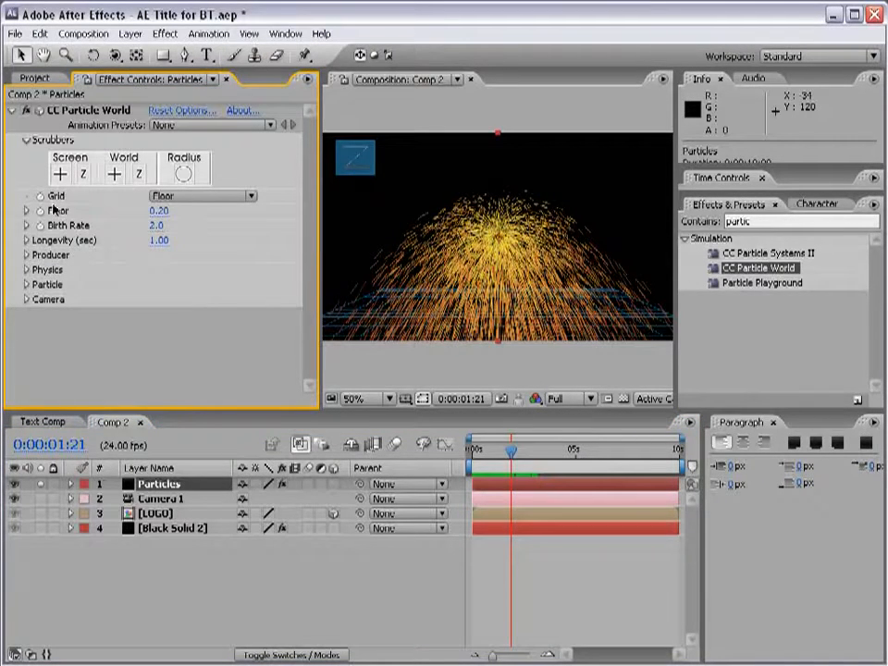
click(166, 199)
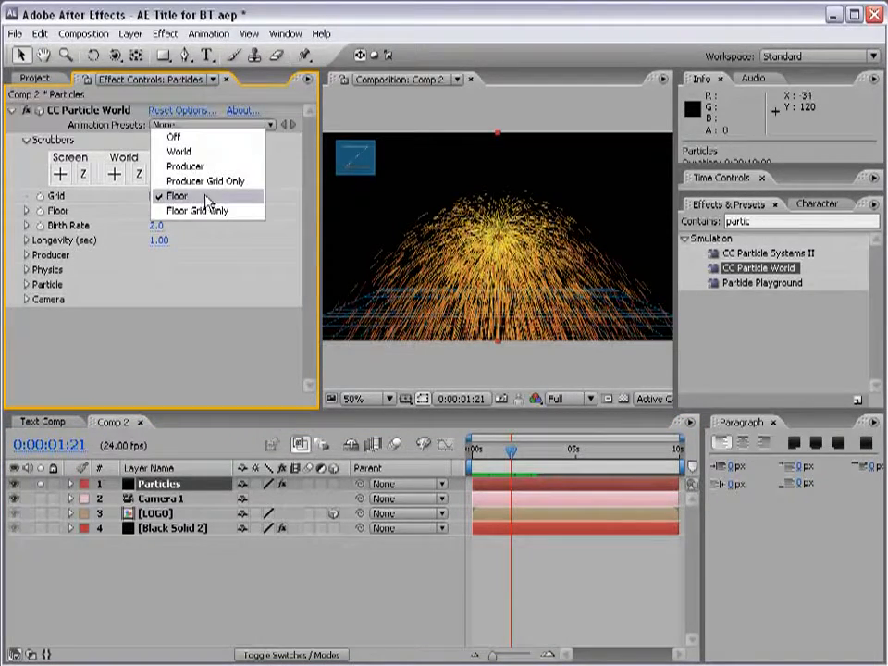
click(181, 138)
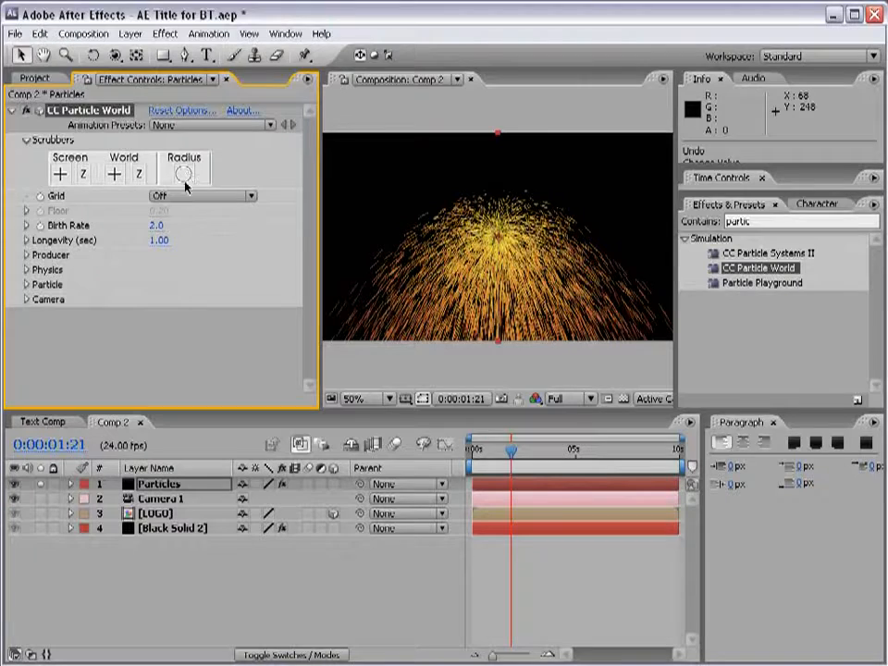
Step: Lower the CC Particle World Birth Rate to 1.1 and the Longevity to 0.59 seconds
click(26, 140)
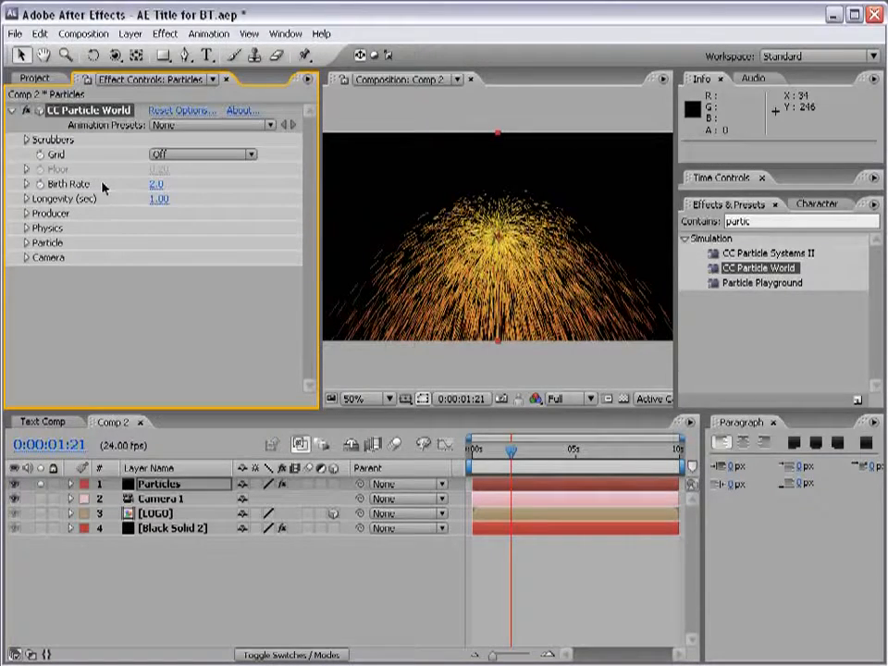
mouse_move(158, 185)
mouse_down()
mouse_move(173, 185)
mouse_move(139, 184)
mouse_move(146, 184)
mouse_up()
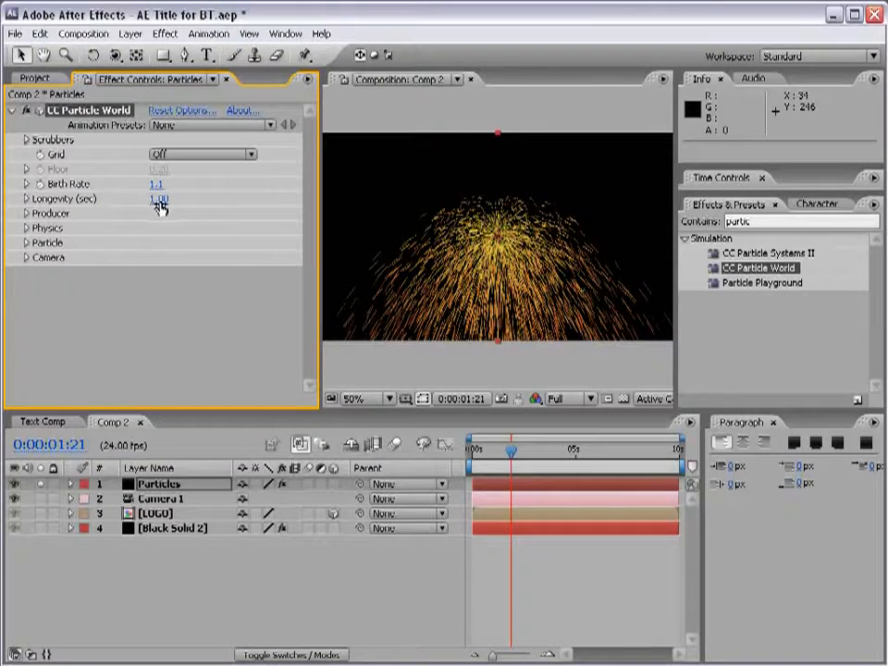
mouse_move(159, 200)
mouse_down()
mouse_move(207, 200)
mouse_move(159, 208)
mouse_move(222, 196)
mouse_up()
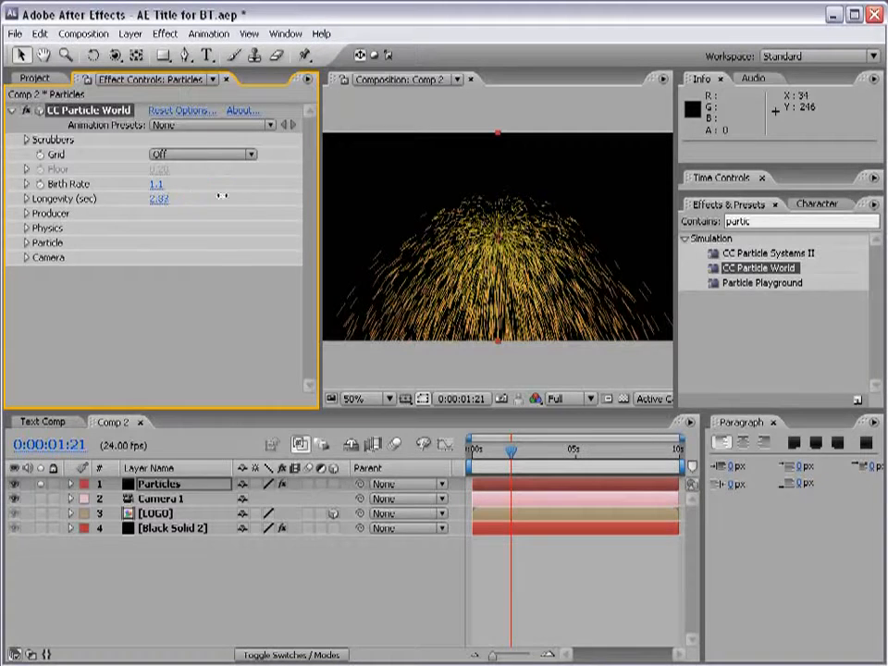
key(ctrl+z)
key(ctrl+z)
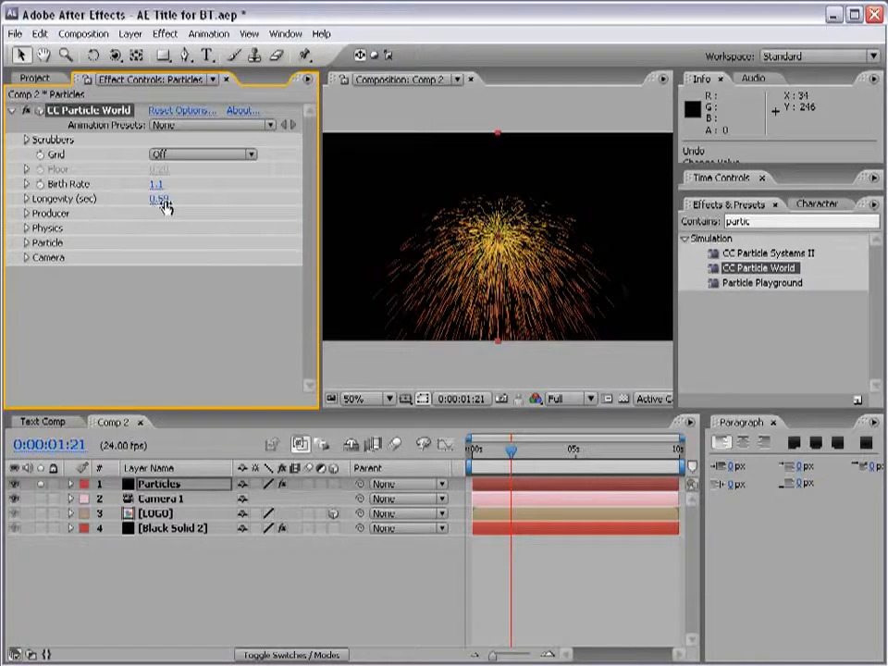
Step: Spread out the particle producer by setting Radius X to 0.5, Radius Y to 0.3 and Radius Z to 2.2
click(27, 213)
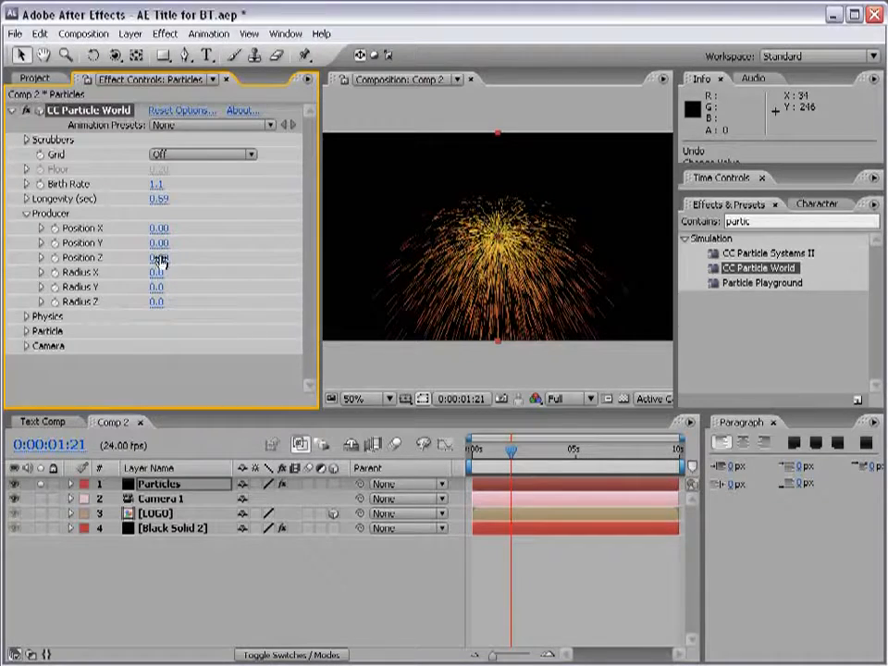
mouse_move(161, 243)
mouse_down()
mouse_move(220, 239)
mouse_move(138, 239)
mouse_move(192, 253)
mouse_move(144, 265)
mouse_up()
mouse_move(157, 272)
mouse_down()
mouse_move(198, 274)
mouse_move(172, 289)
mouse_move(186, 297)
mouse_move(336, 283)
mouse_up()
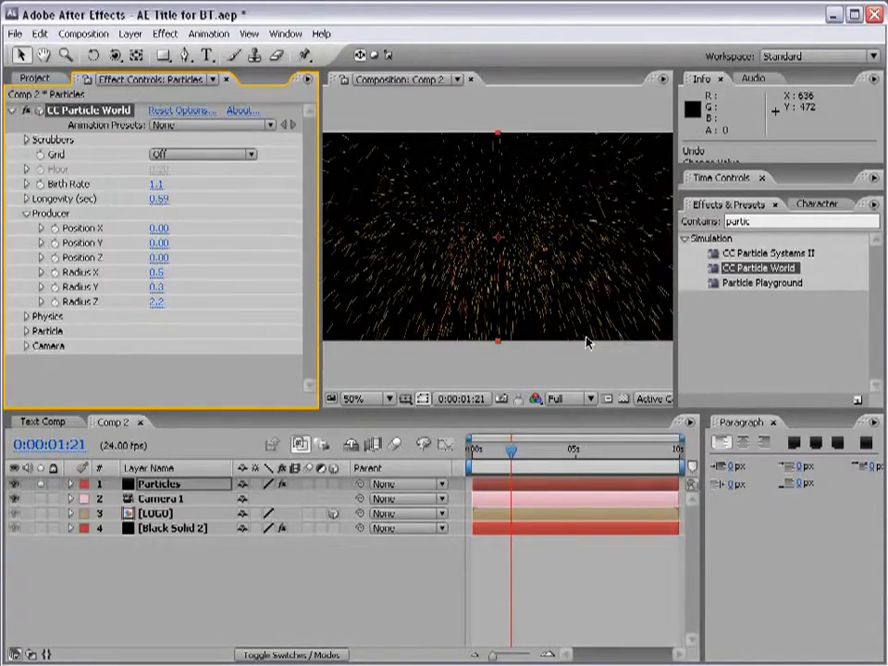
click(27, 214)
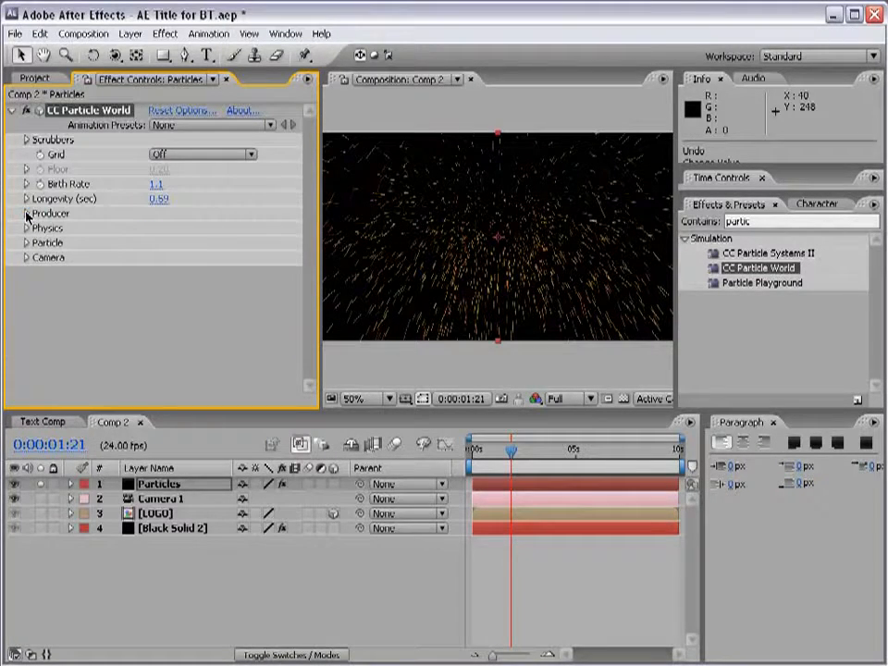
Step: Set the particle physics Animation to Twirl and preview the motion around 0:00:02:21
click(27, 229)
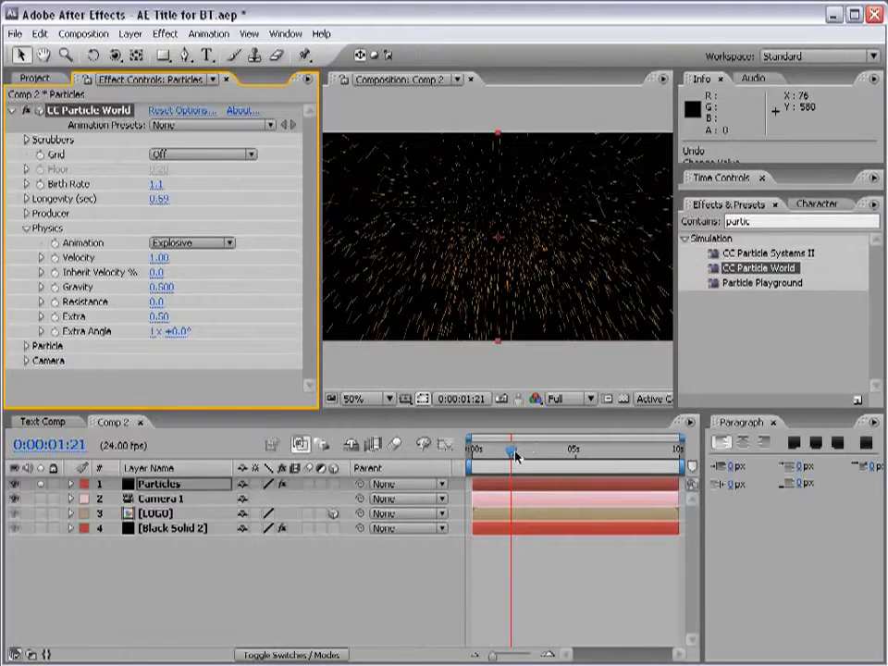
drag(512, 451, 531, 453)
click(185, 243)
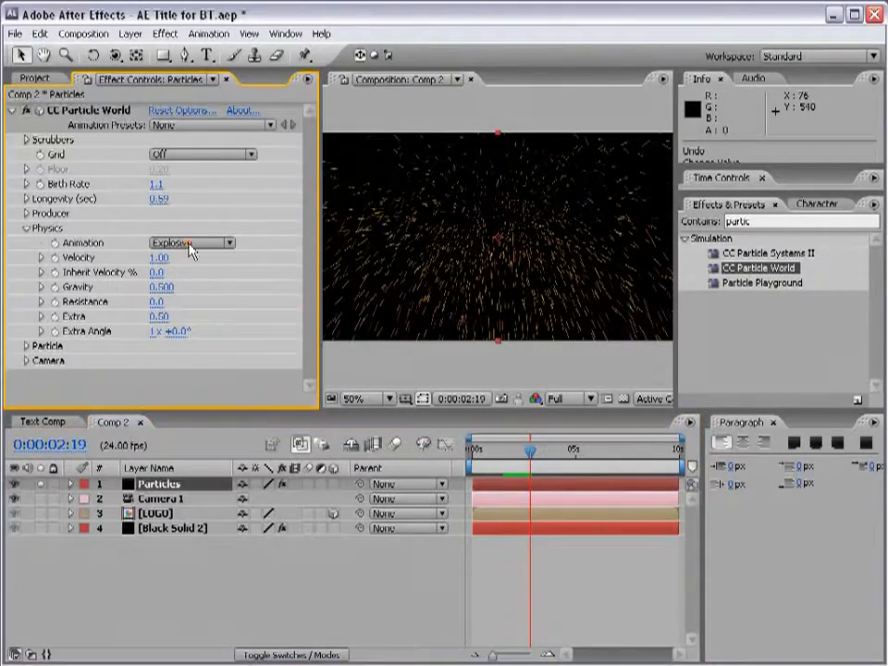
click(185, 312)
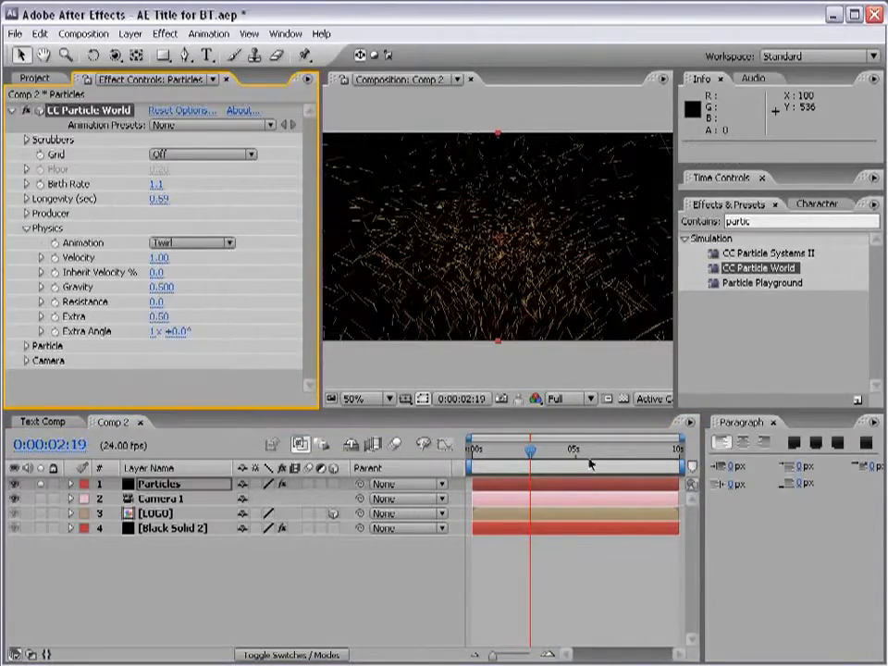
mouse_move(530, 452)
mouse_down()
mouse_move(557, 453)
mouse_move(532, 453)
mouse_up()
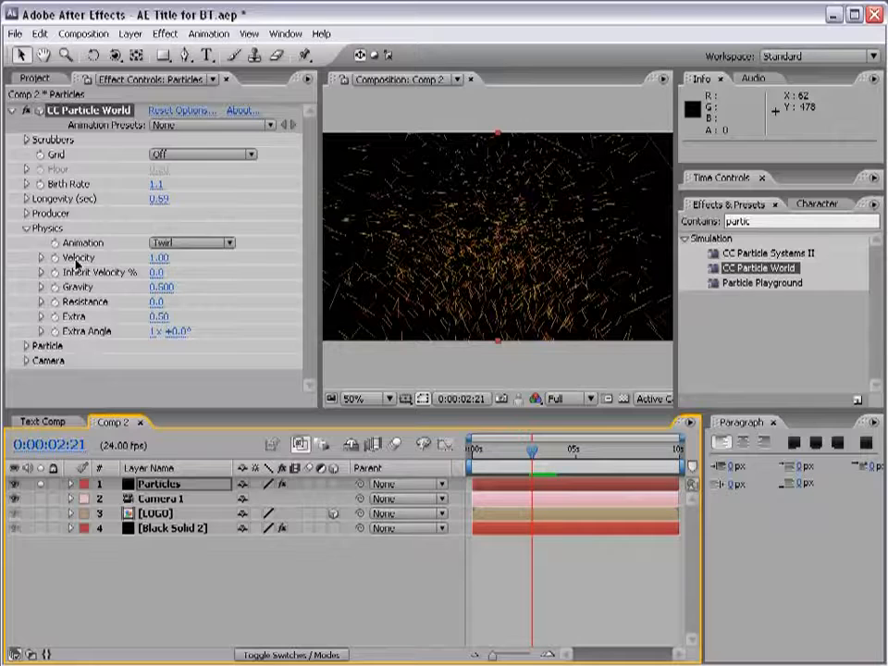
Step: Set the particle Velocity to 0 and preview the motion, leaving the current time at 0:00:03:21
click(159, 257)
text(0)
key(Return)
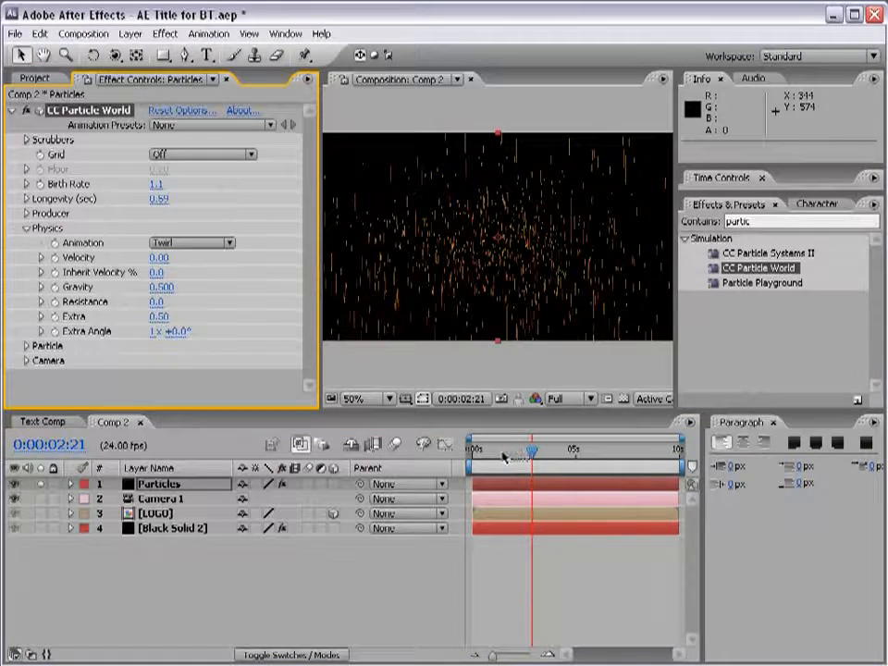
mouse_move(508, 458)
mouse_down()
mouse_move(496, 456)
mouse_move(513, 455)
mouse_up()
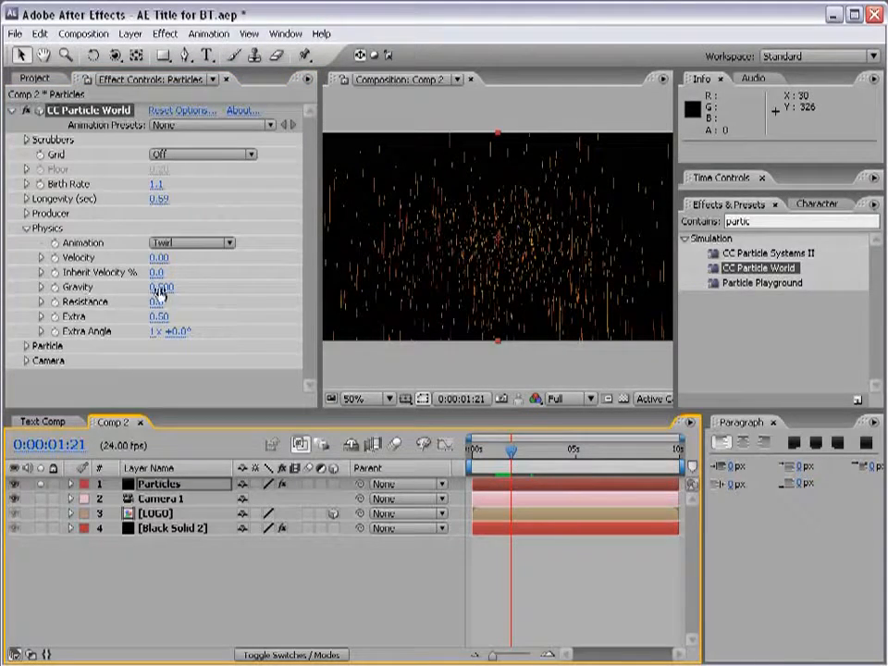
drag(512, 452, 552, 453)
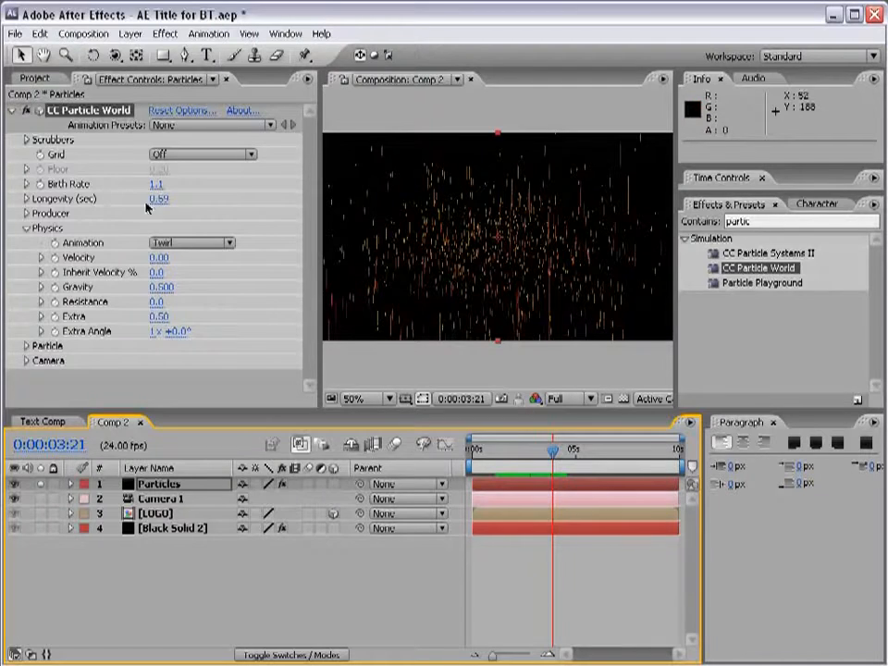
key(ctrl+z)
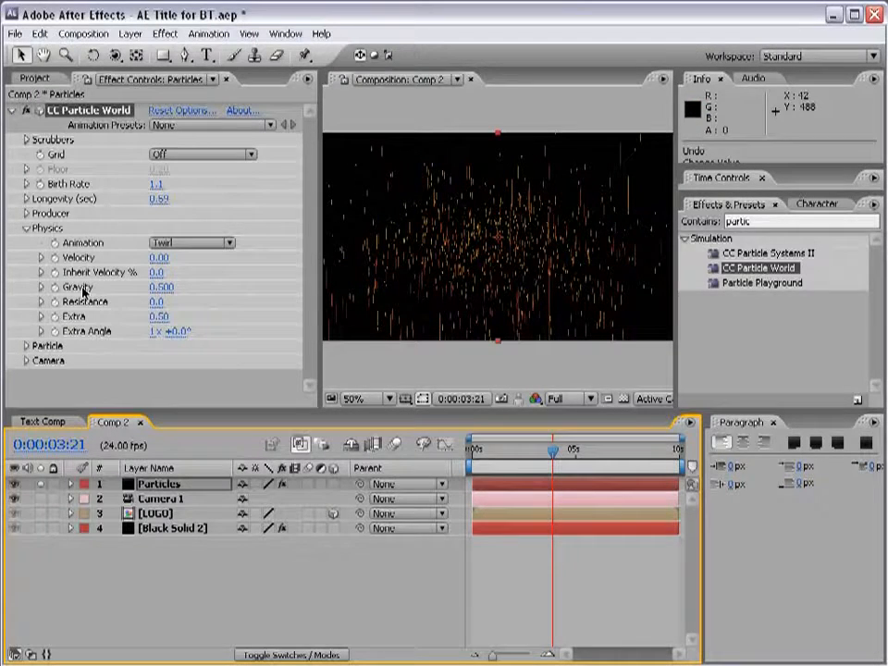
Step: Try a particle Gravity of 0, and settle on a Gravity of 0.170
click(159, 287)
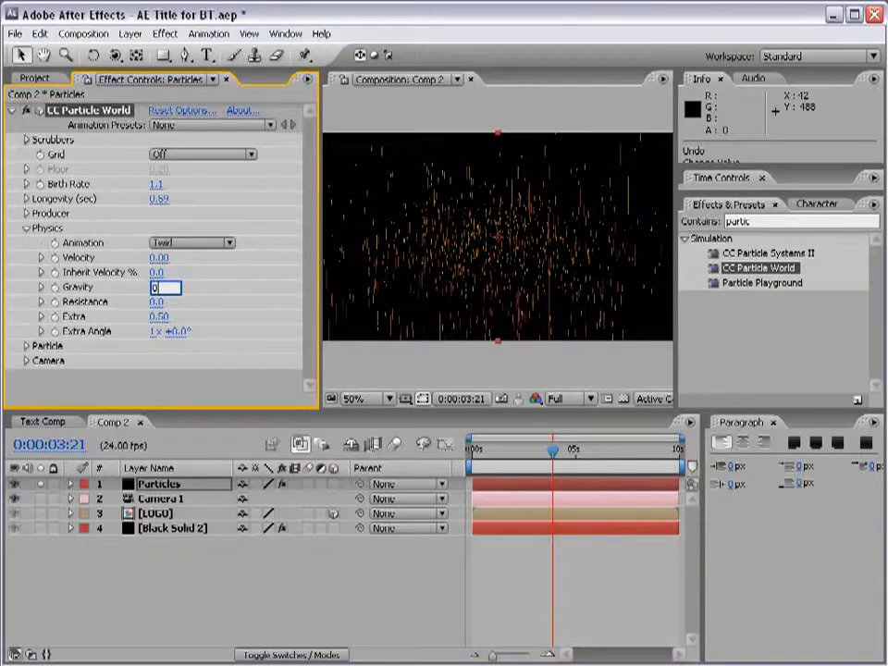
text(0)
key(Return)
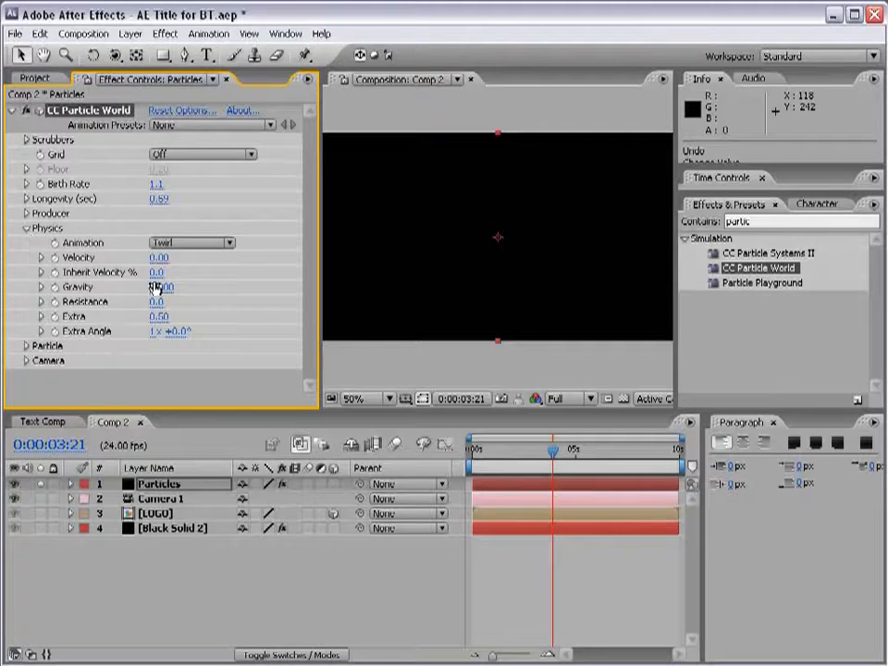
drag(154, 287, 176, 288)
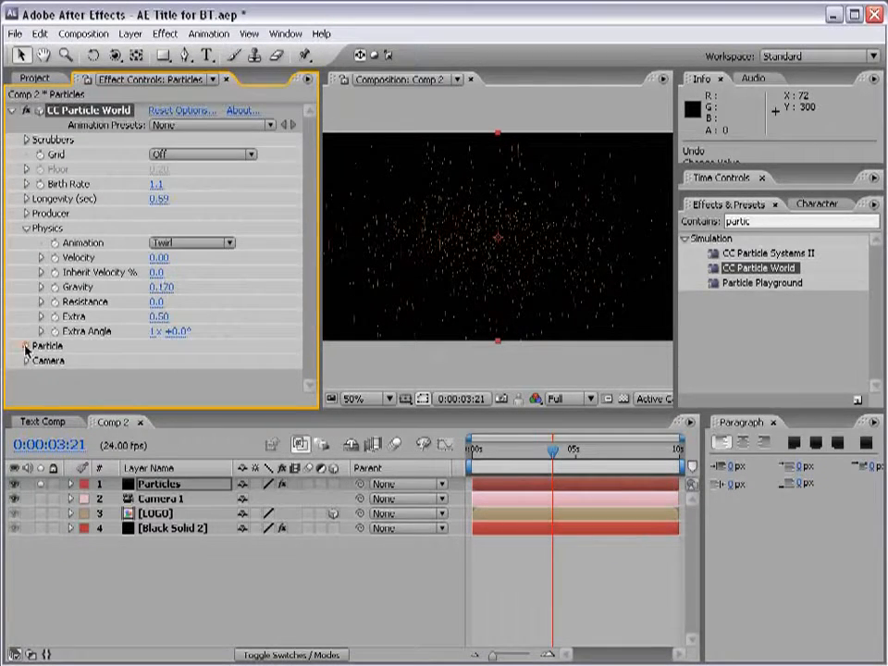
Step: Try the Cube and Star particle types and preview how each one moves over time
click(26, 345)
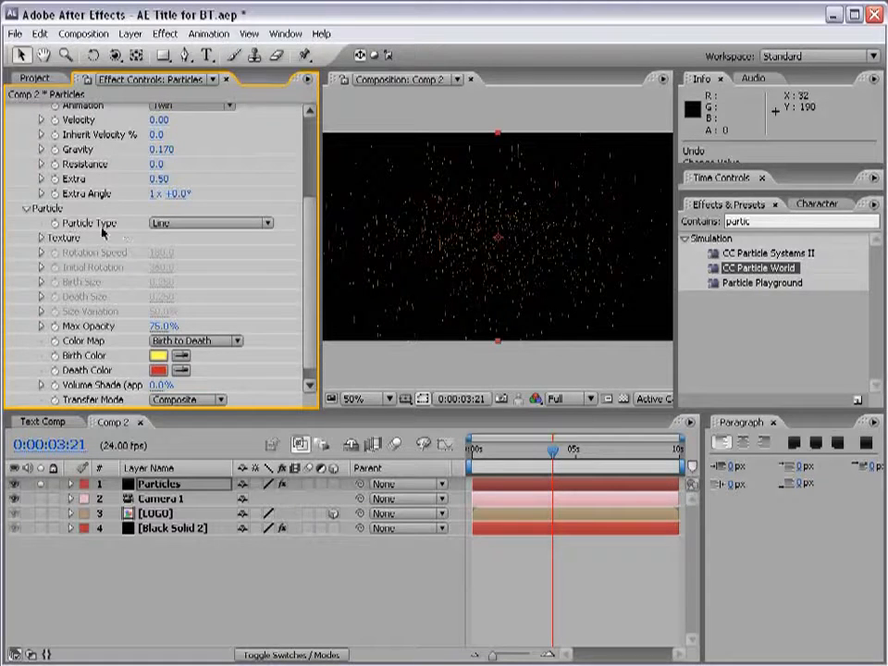
click(183, 225)
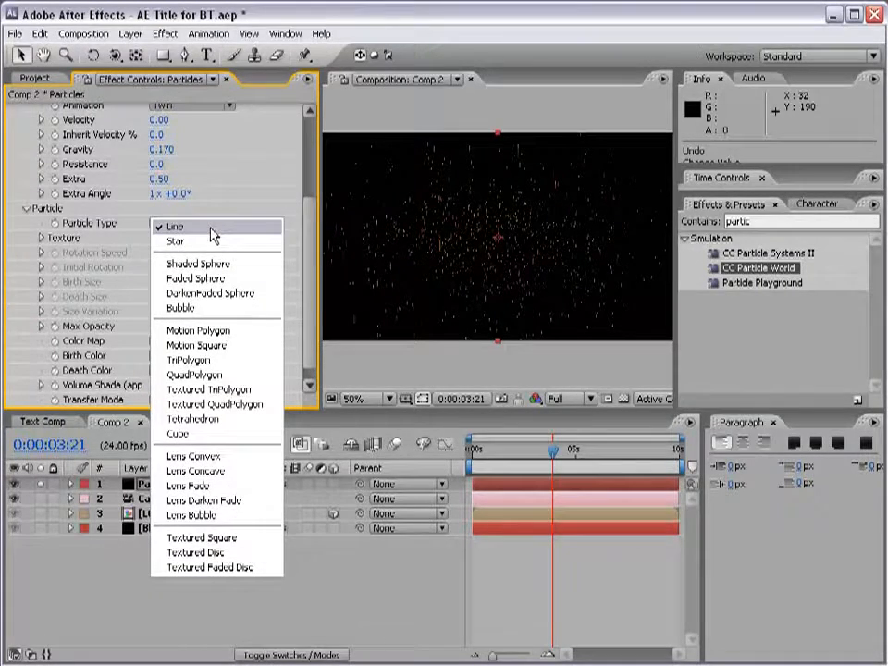
click(175, 433)
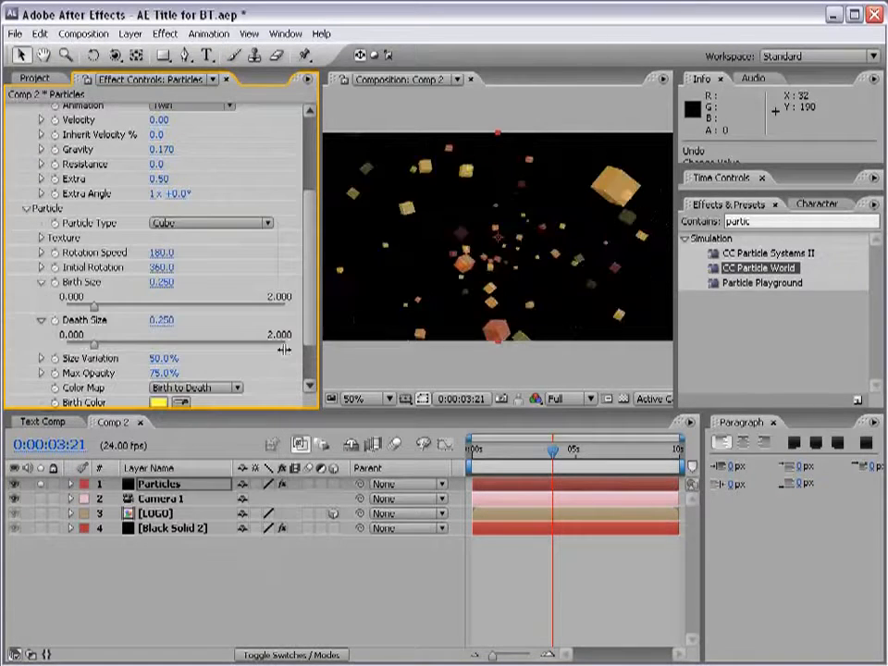
click(560, 450)
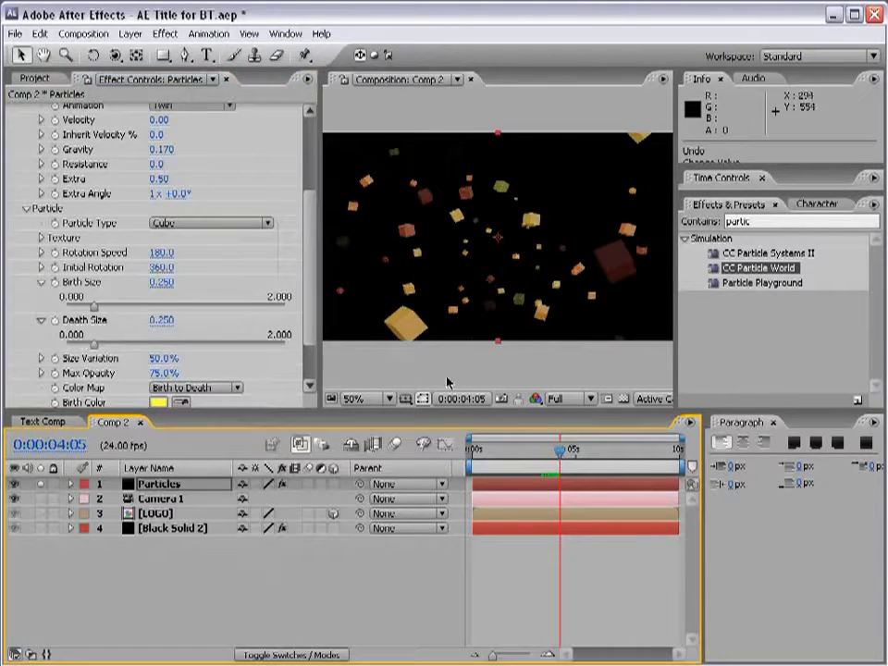
click(176, 225)
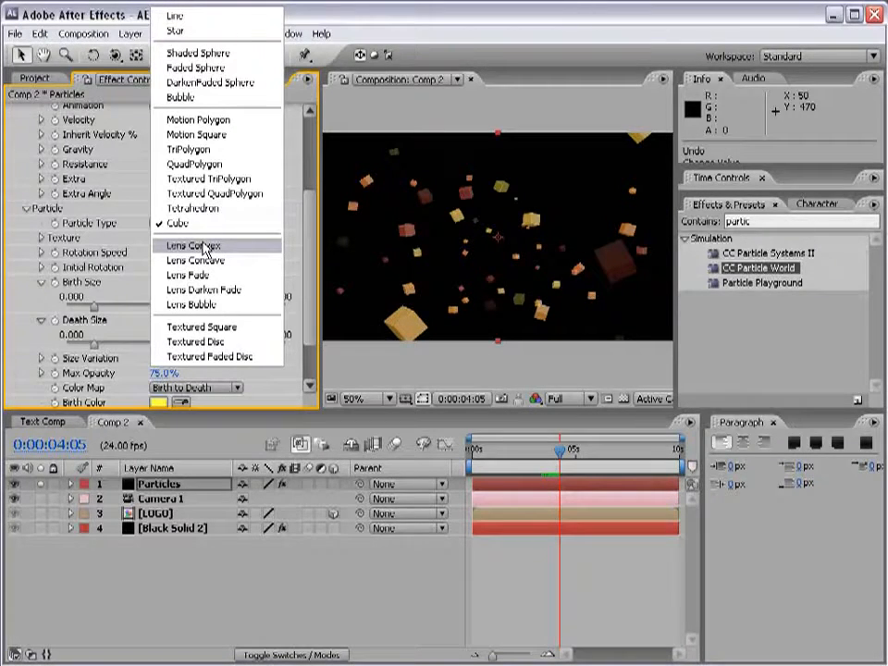
click(190, 32)
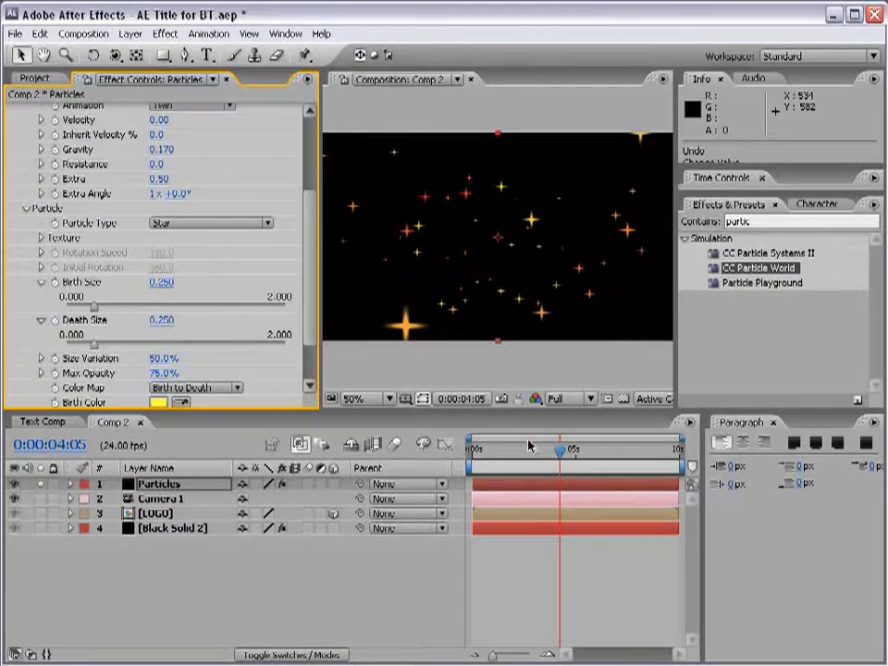
drag(530, 450, 563, 461)
Step: Set the Particle Type to Lens Convex
click(192, 222)
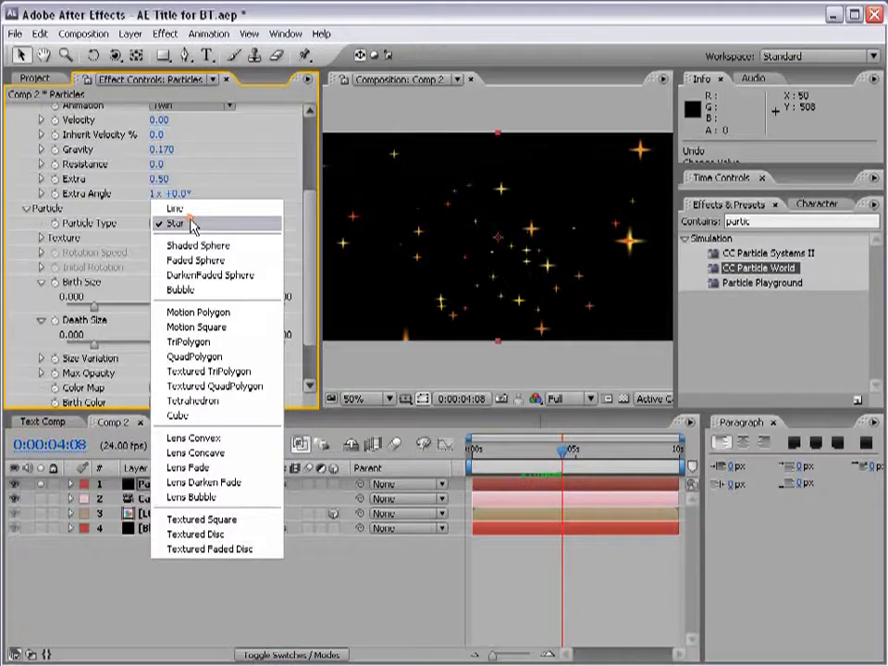
click(206, 439)
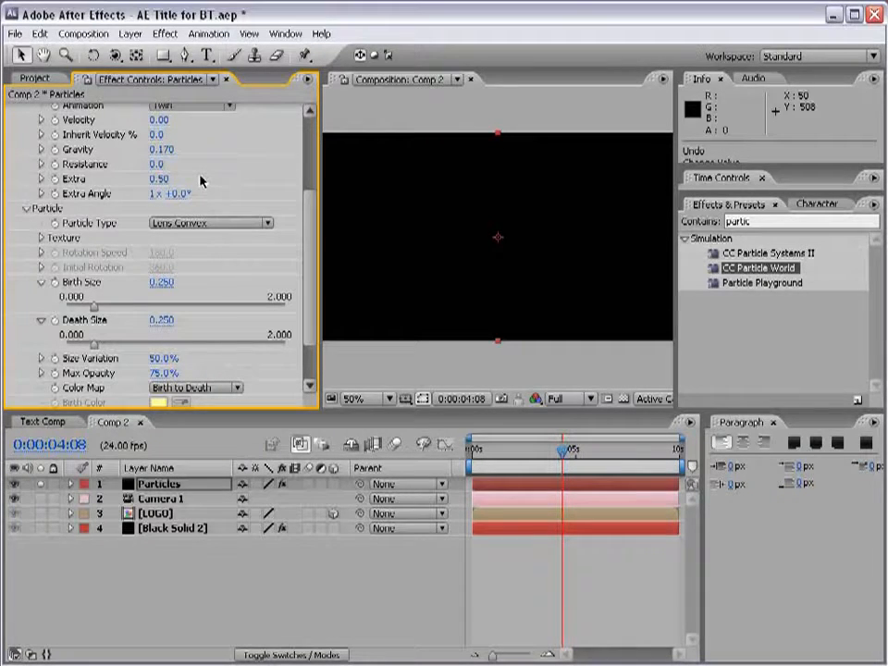
Step: Try the Custom color map for the particles and return it to Birth to Death
scroll(314, 242, down, 1)
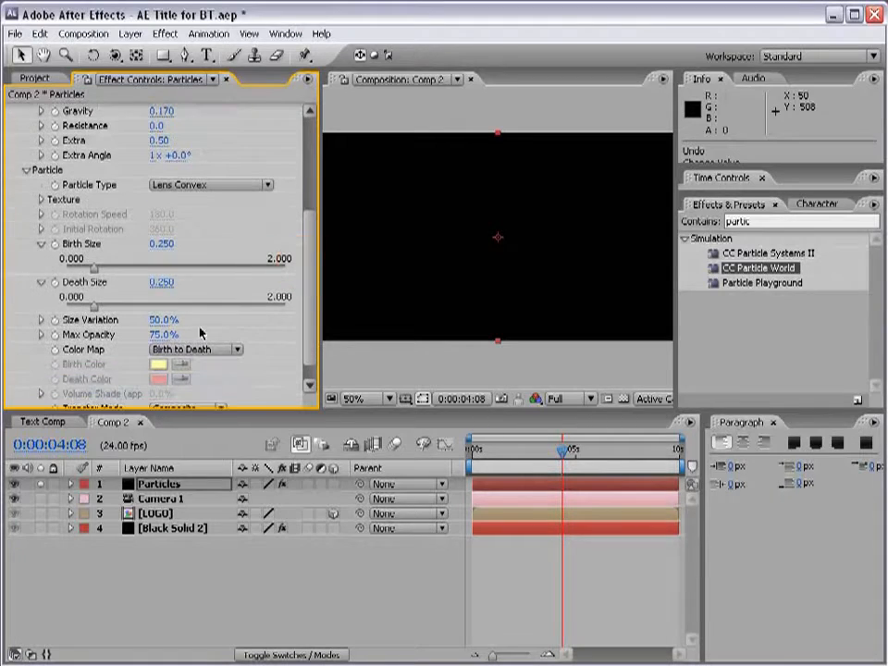
click(206, 350)
click(185, 334)
click(183, 350)
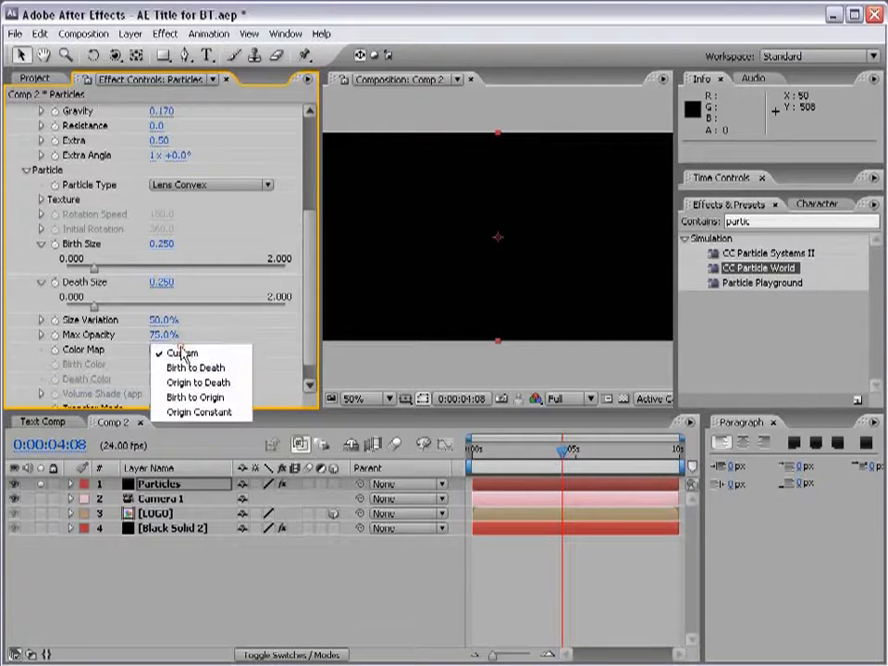
click(182, 363)
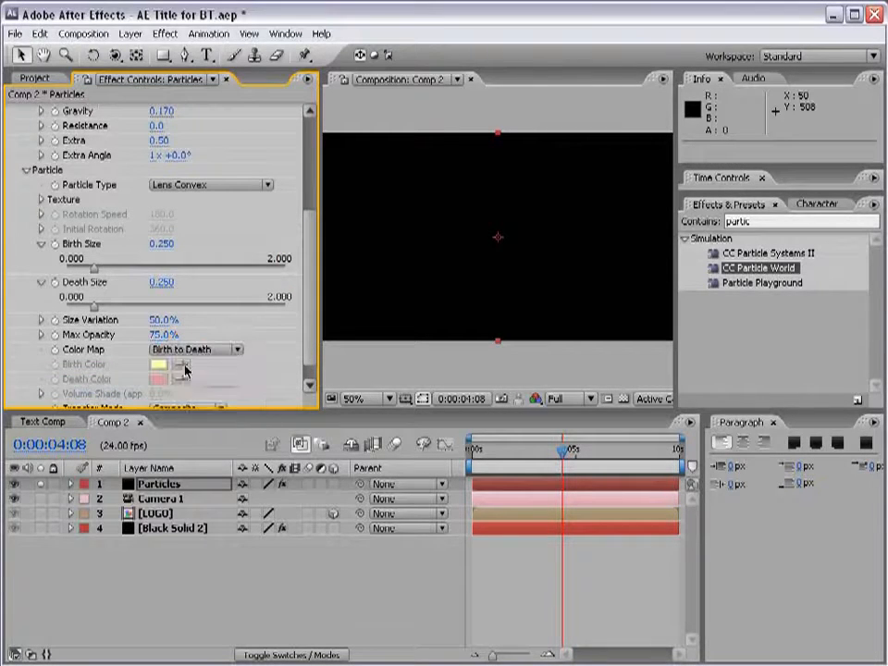
Step: Change the color of the Particles solid to the pale green EAFFD3 in its solid settings
click(130, 34)
click(132, 38)
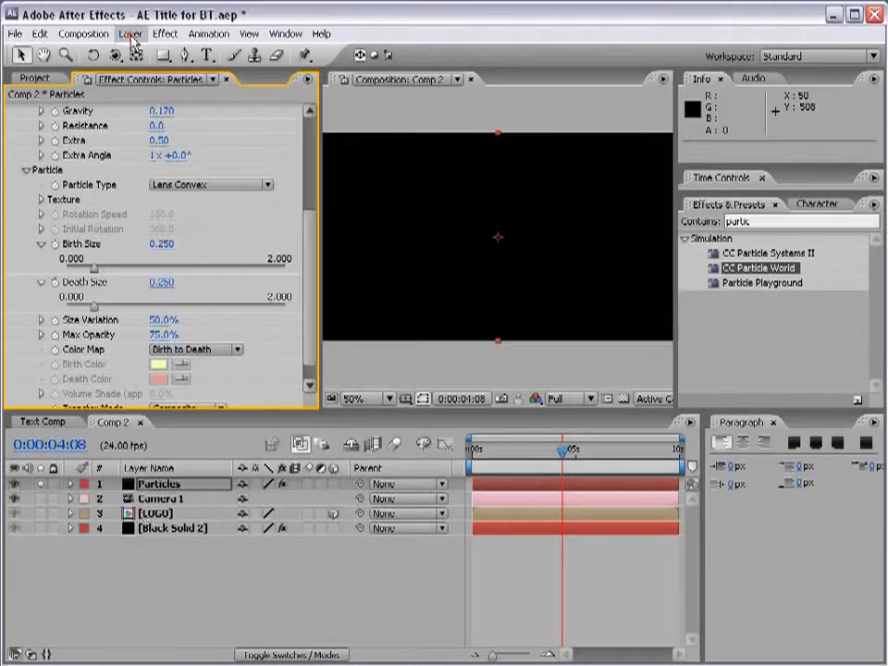
click(156, 484)
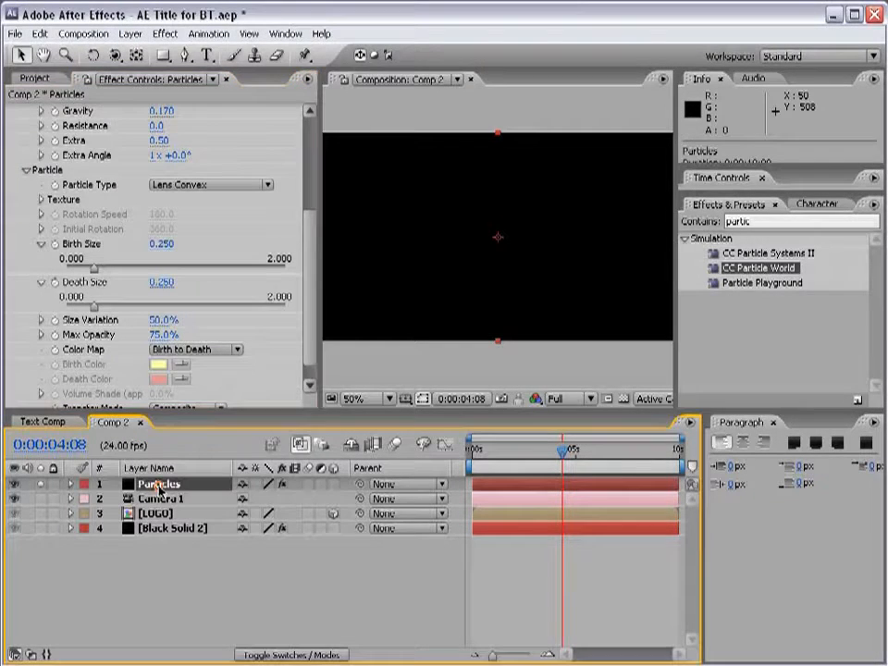
click(130, 34)
click(144, 67)
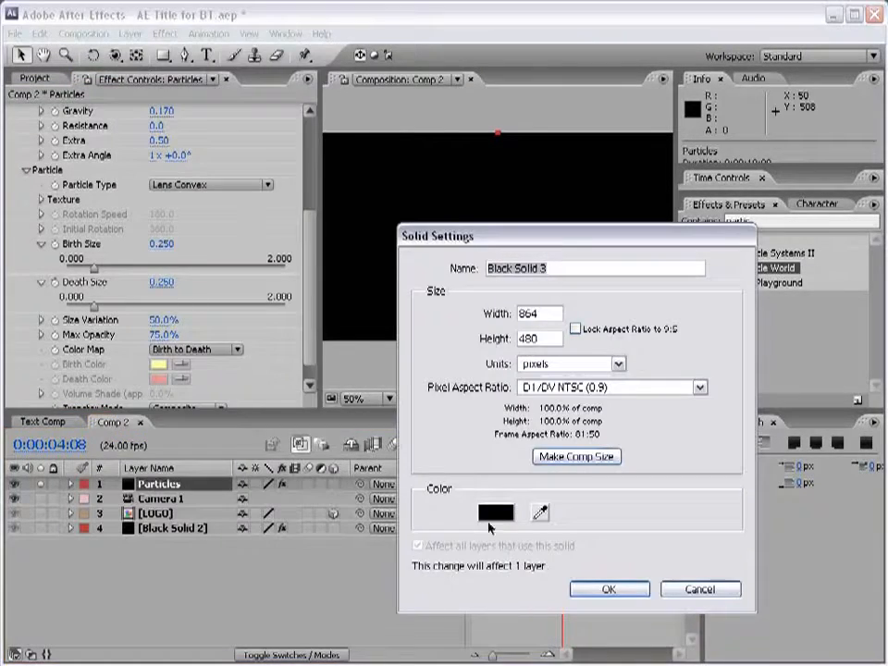
click(490, 514)
click(430, 555)
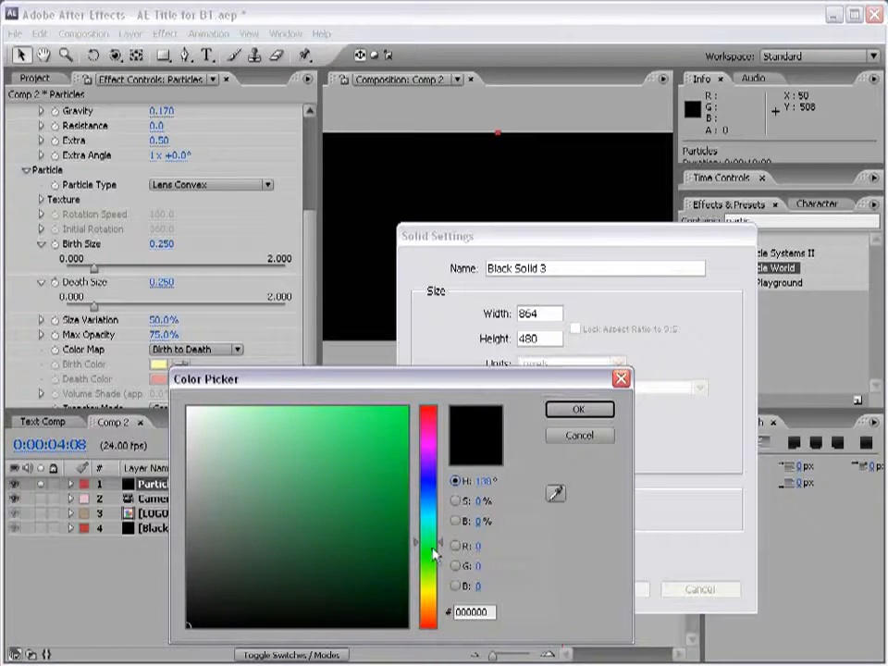
drag(431, 553, 431, 573)
drag(233, 426, 224, 407)
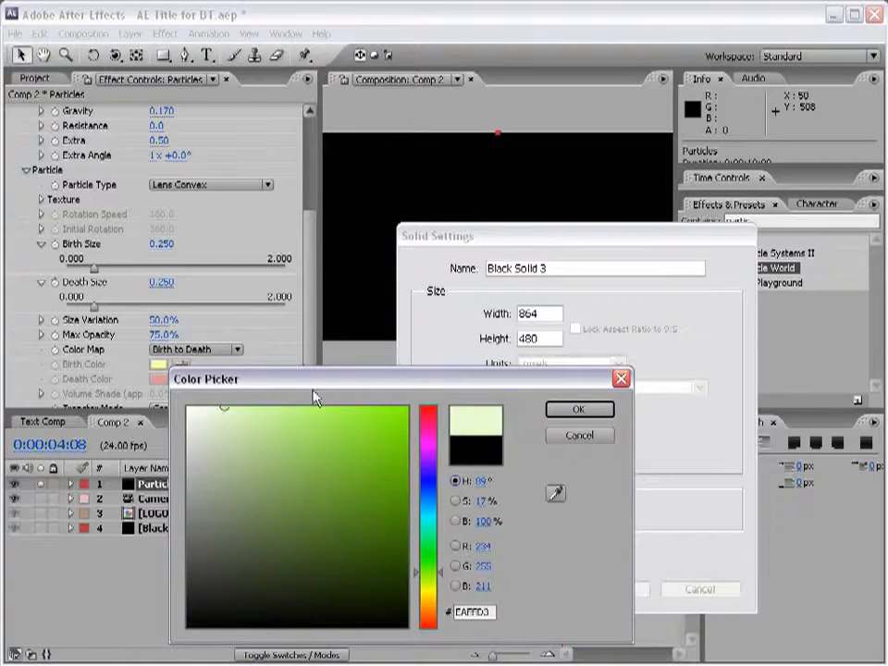
click(574, 411)
click(608, 590)
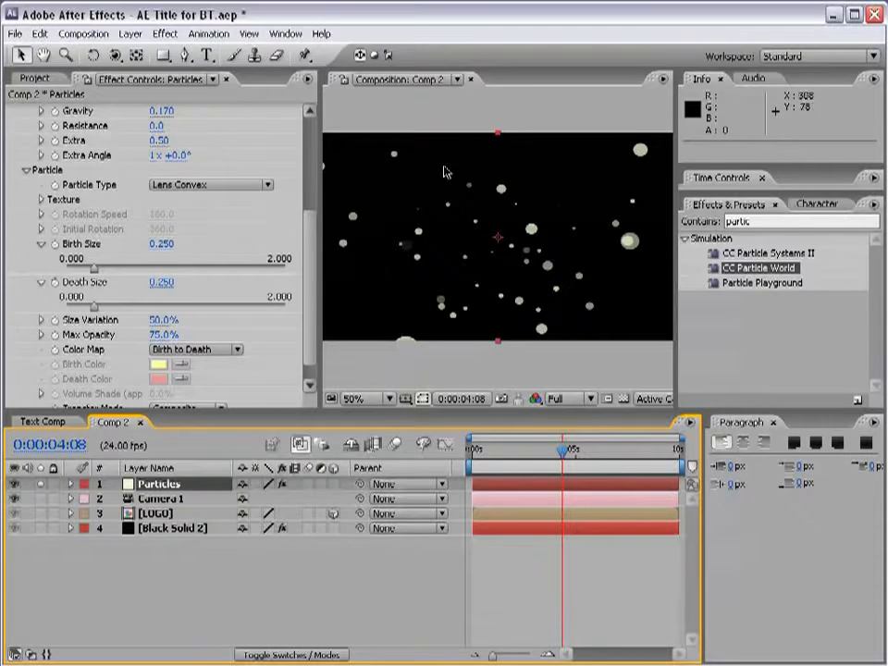
Step: Set the particles' Gravity to 0 and preview their motion over time
mouse_move(538, 455)
mouse_down()
mouse_move(519, 453)
mouse_move(555, 453)
mouse_up()
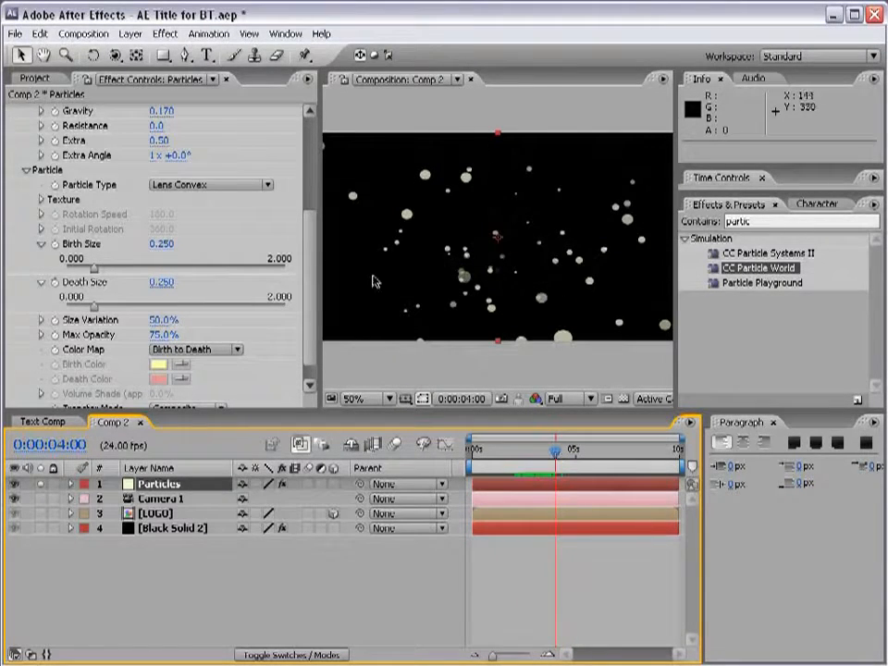
click(161, 111)
text(0)
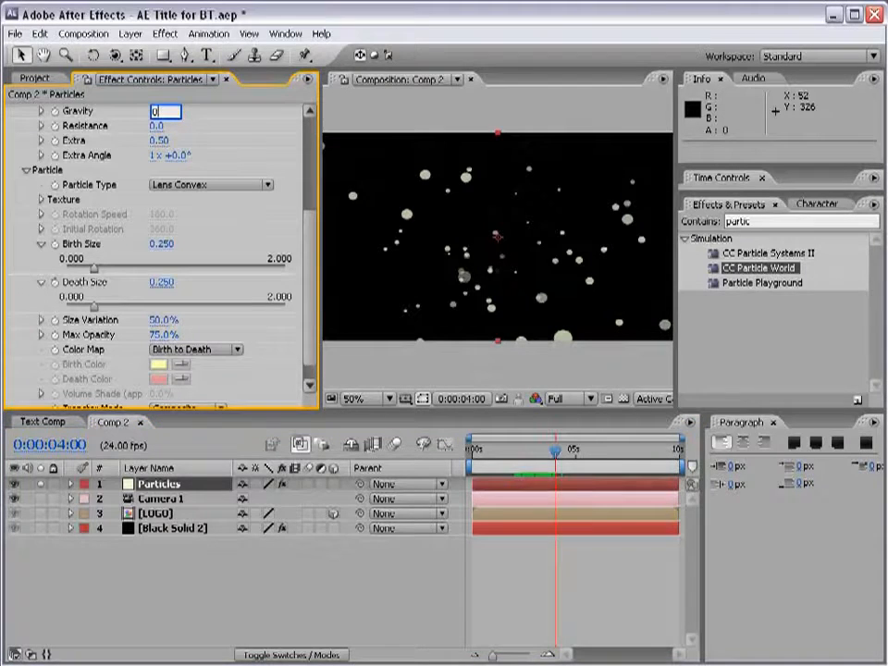
key(Return)
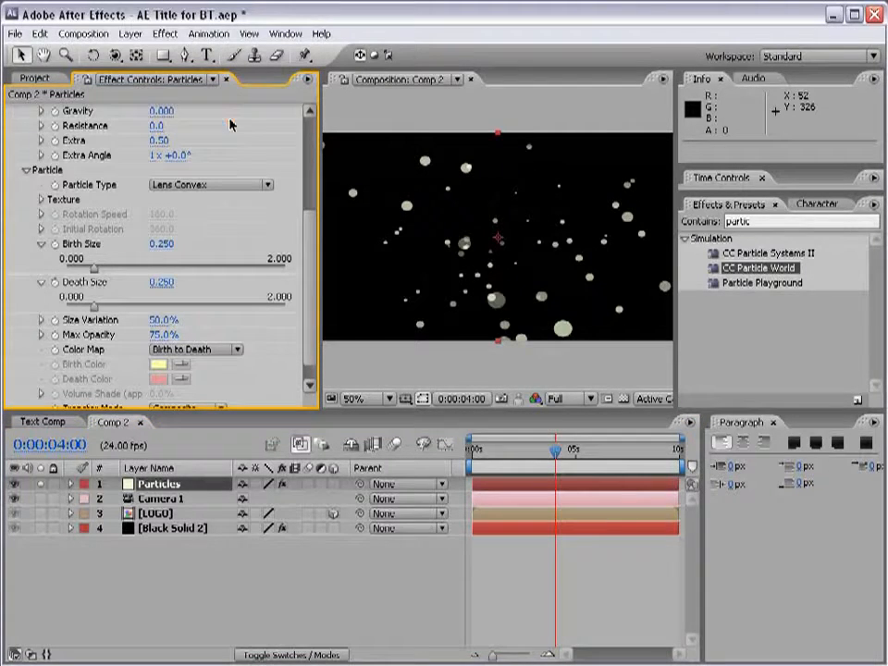
click(553, 453)
drag(553, 453, 619, 453)
drag(491, 453, 534, 455)
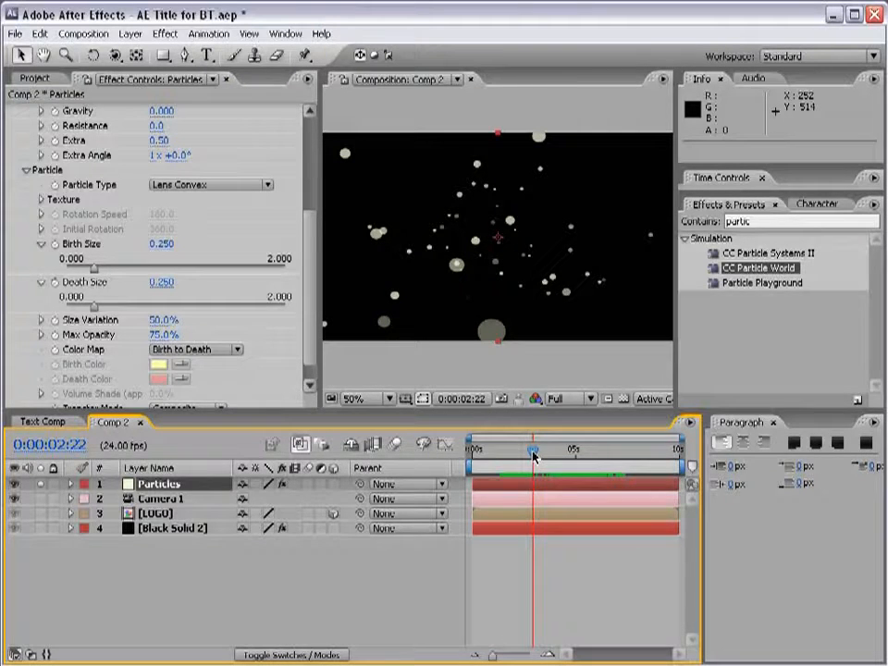
Step: Examine the particle texture settings and the textured options among the particle types
drag(309, 223, 311, 234)
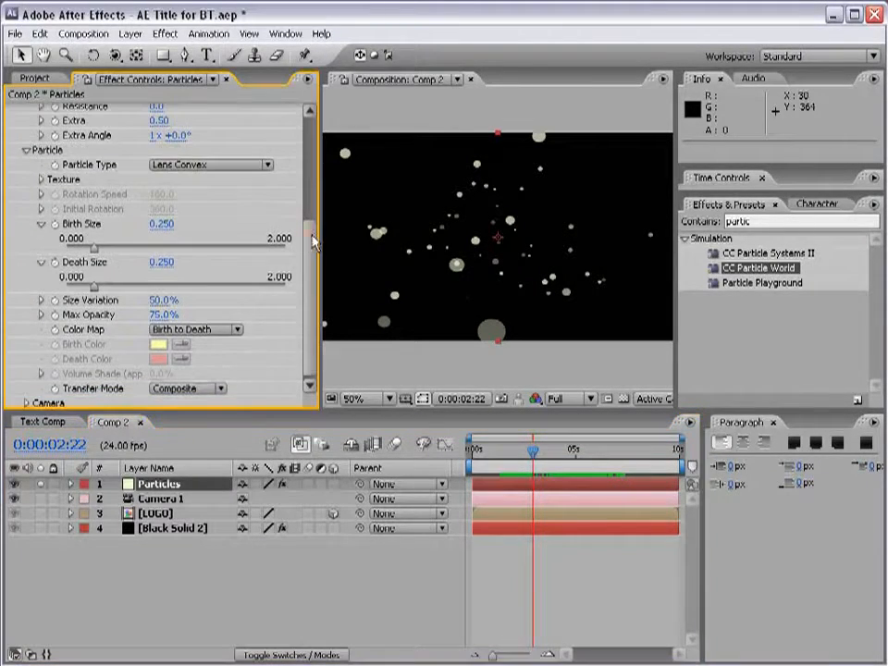
click(41, 179)
click(209, 165)
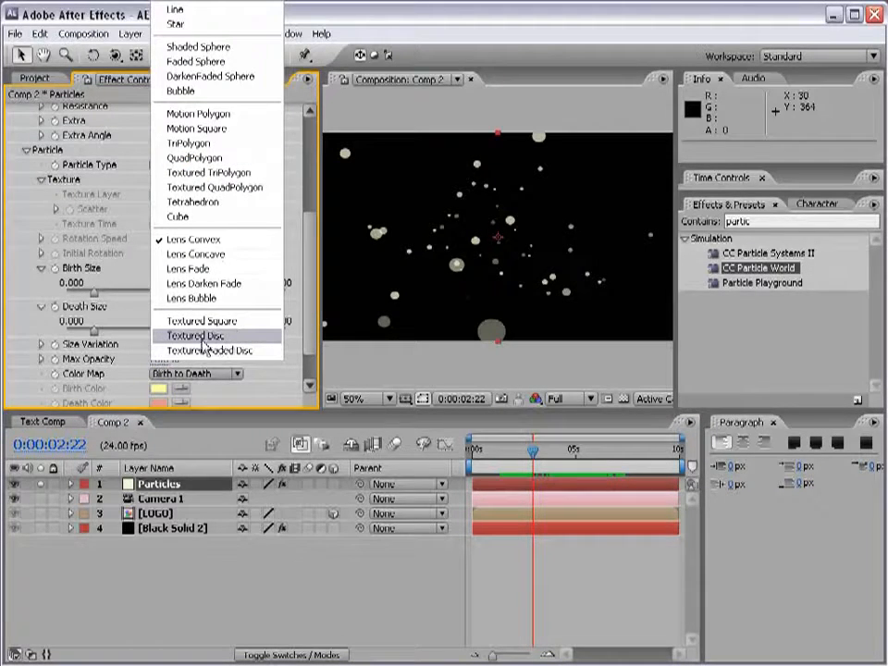
click(187, 241)
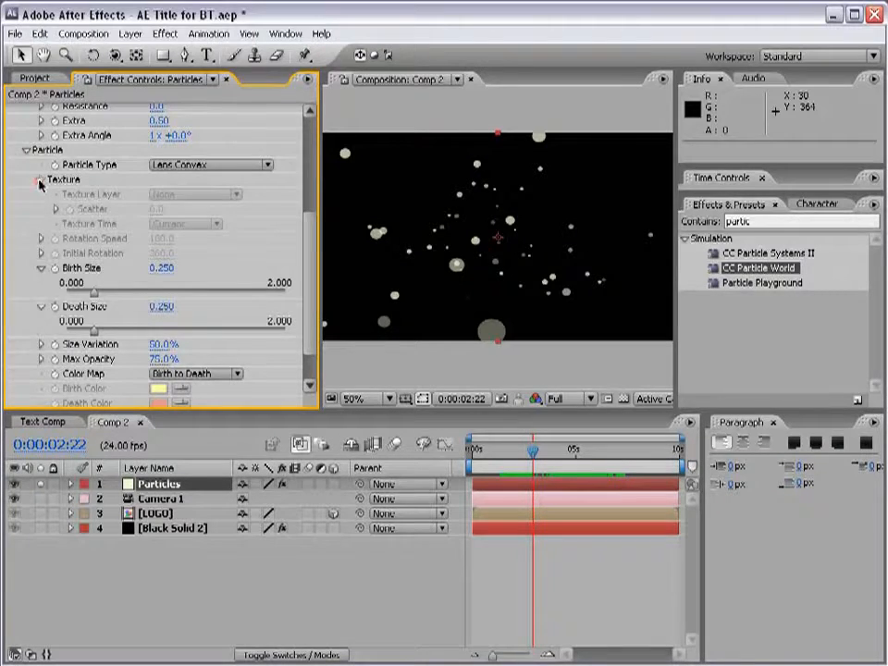
click(39, 181)
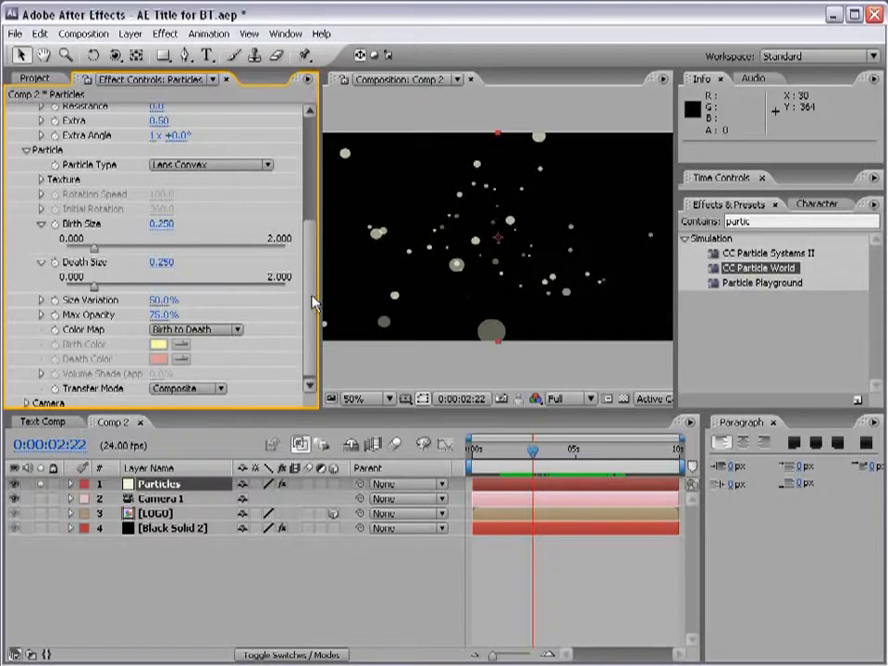
Step: Set the particles' Birth Size to 0.429, Size Variation to 83% and Death Size to 0.175
scroll(311, 304, down, 1)
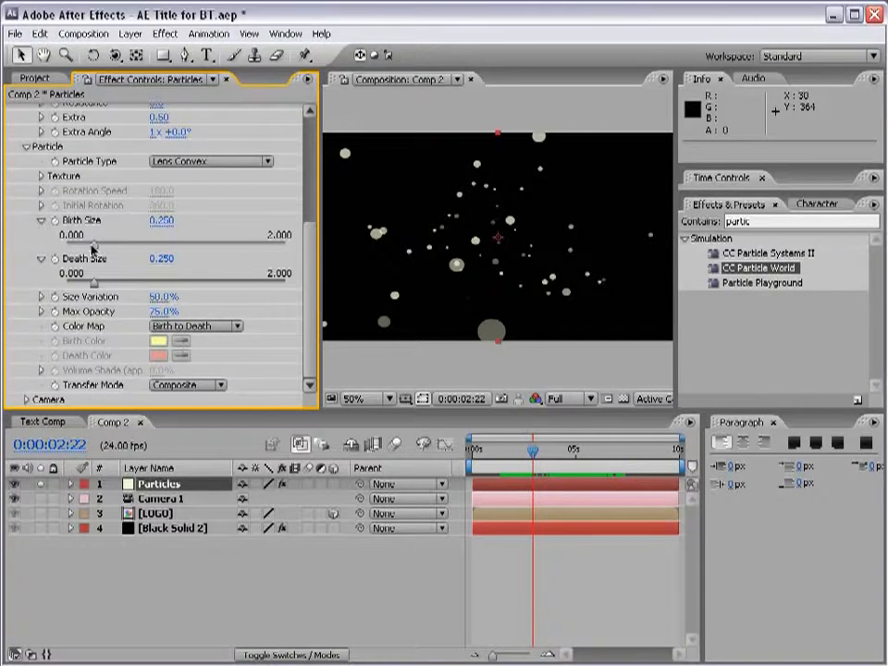
drag(93, 248, 113, 248)
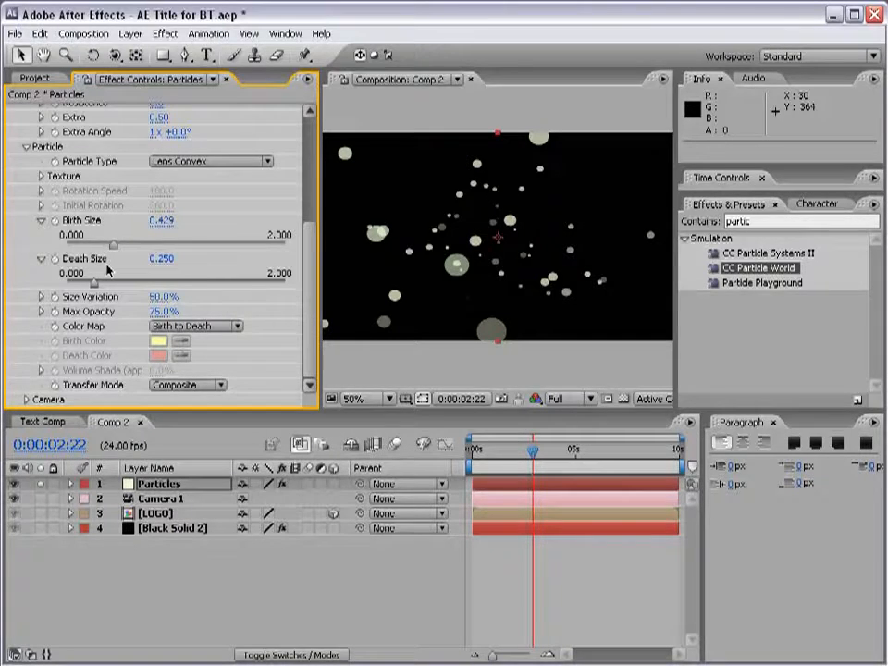
drag(162, 297, 192, 297)
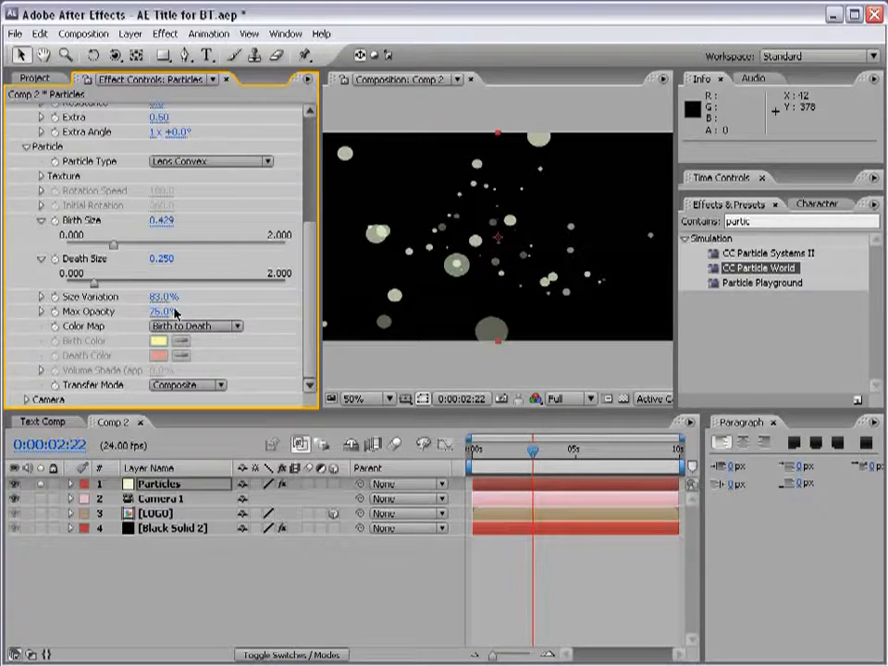
mouse_move(90, 284)
mouse_down()
mouse_move(222, 285)
mouse_move(76, 286)
mouse_move(94, 286)
mouse_move(86, 286)
mouse_up()
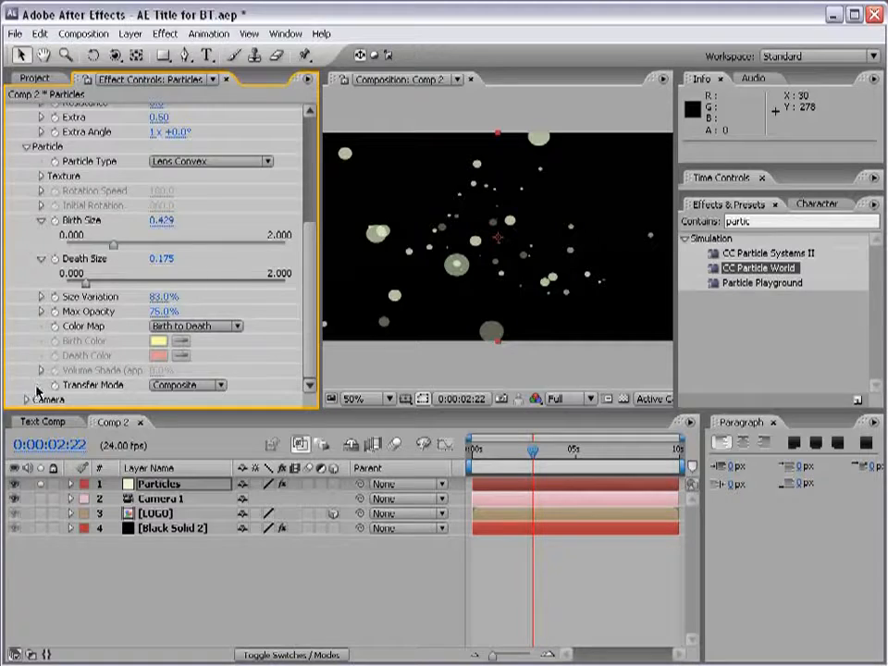
Step: Look through the color map and particle type choices and the Camera settings of CC Particle World
click(190, 325)
click(198, 329)
click(196, 161)
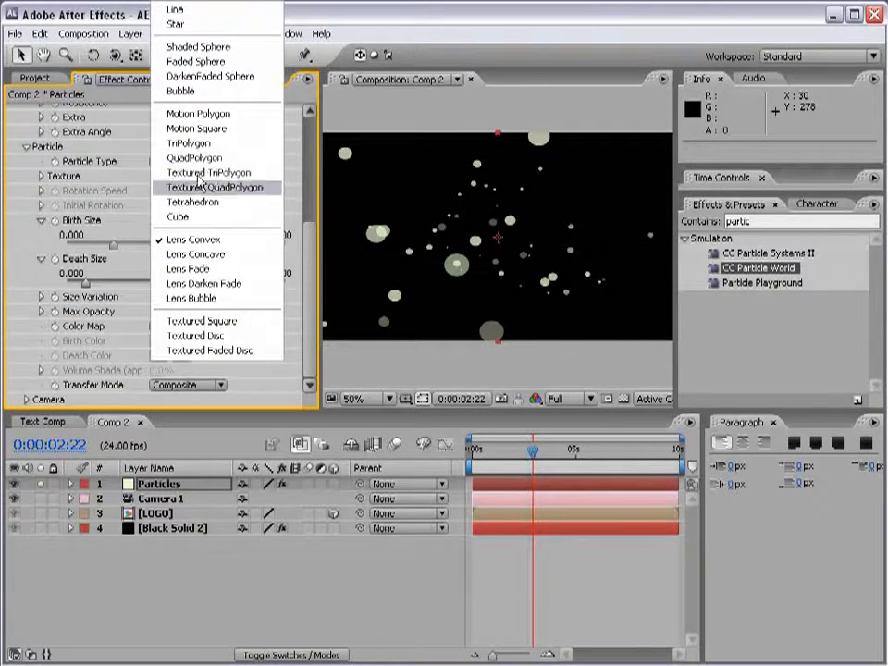
click(205, 240)
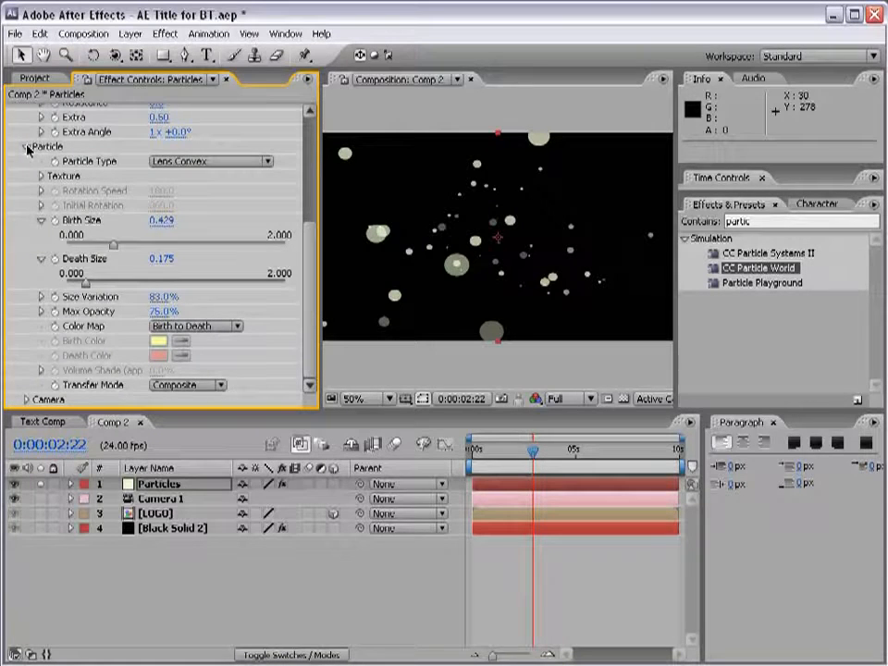
click(26, 148)
click(26, 361)
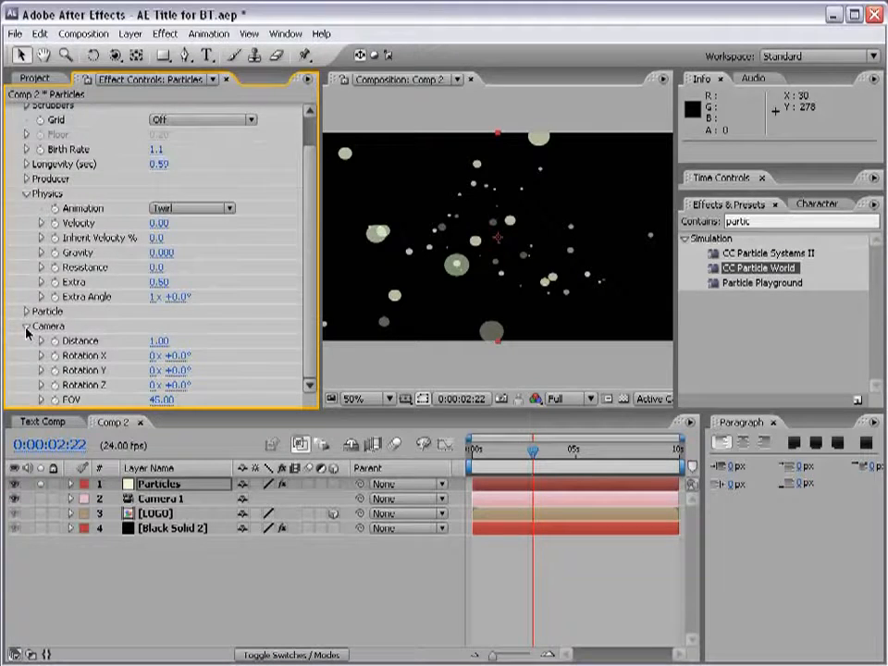
click(26, 328)
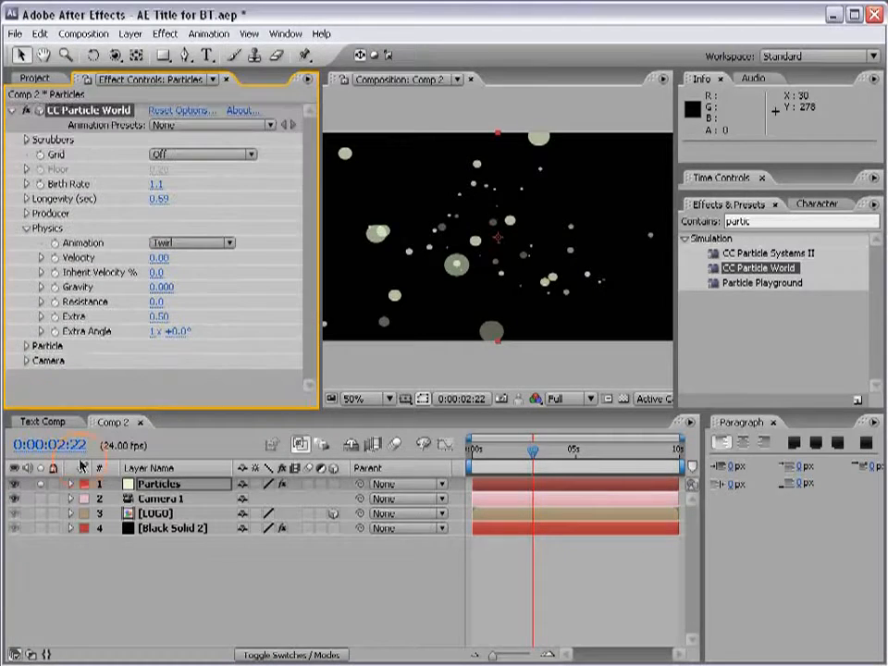
Step: Turn off solo for the Particles layer and try orbiting the camera around the logo and particles
click(161, 499)
click(70, 484)
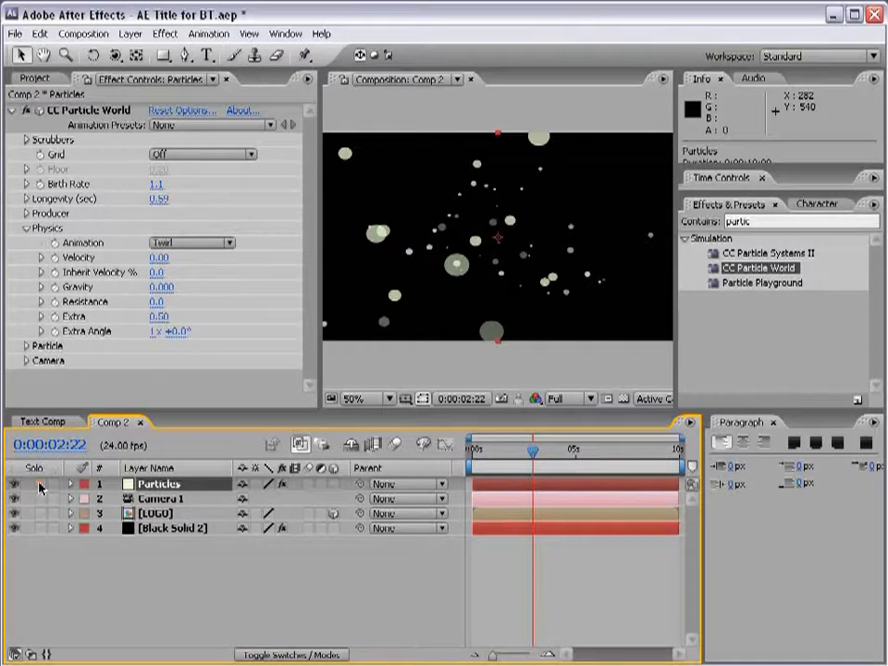
click(40, 484)
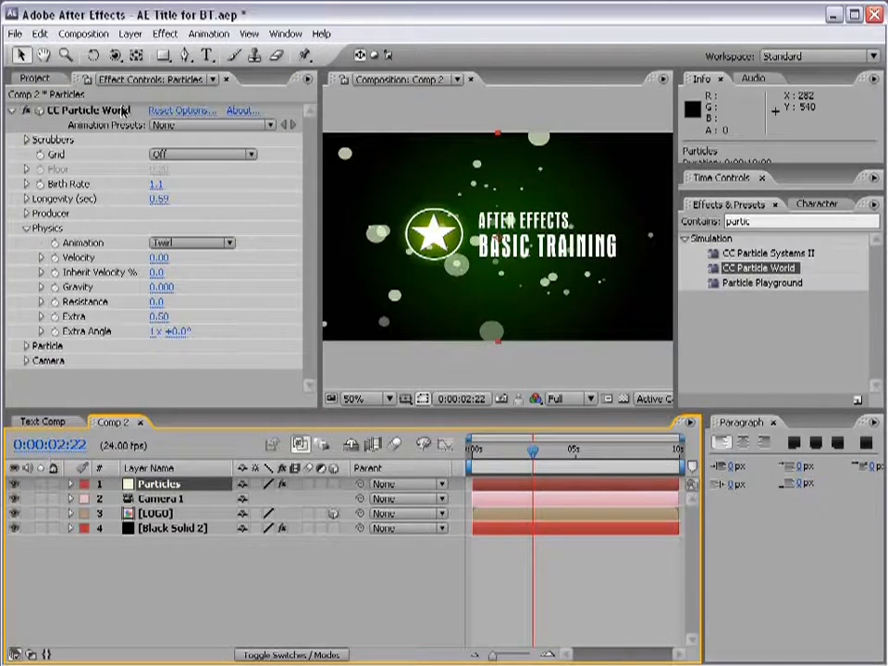
drag(115, 55, 146, 74)
drag(542, 234, 520, 222)
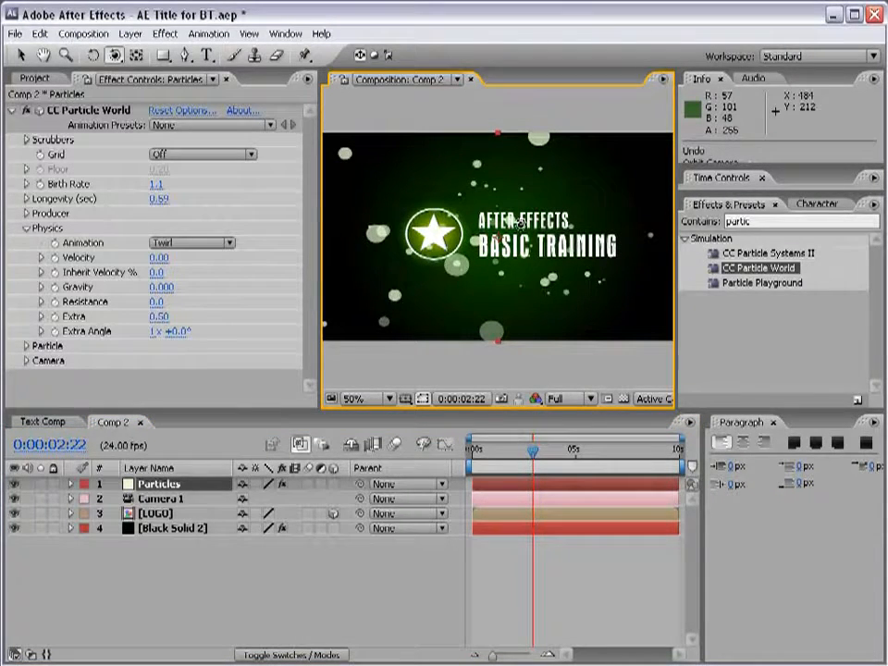
Step: Reduce the particles' Birth Size to 0.111 and collapse the CC Particle World settings
click(26, 228)
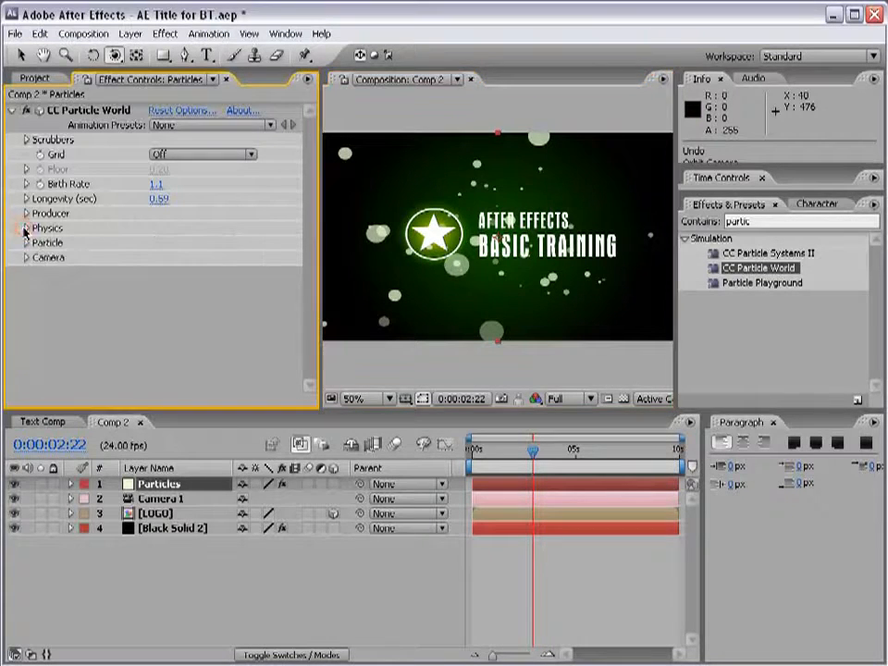
click(28, 244)
scroll(34, 234, down, 3)
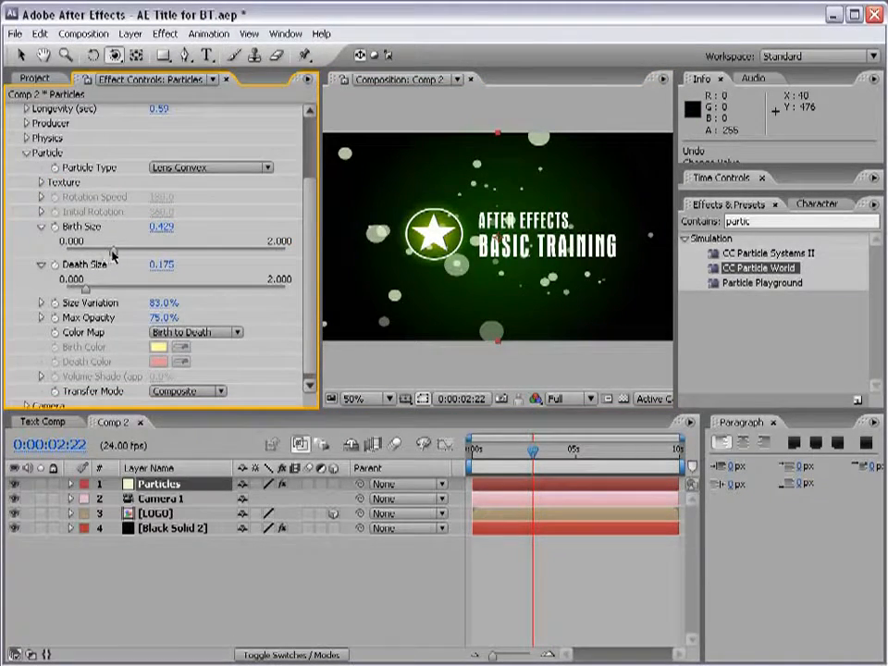
drag(113, 251, 79, 253)
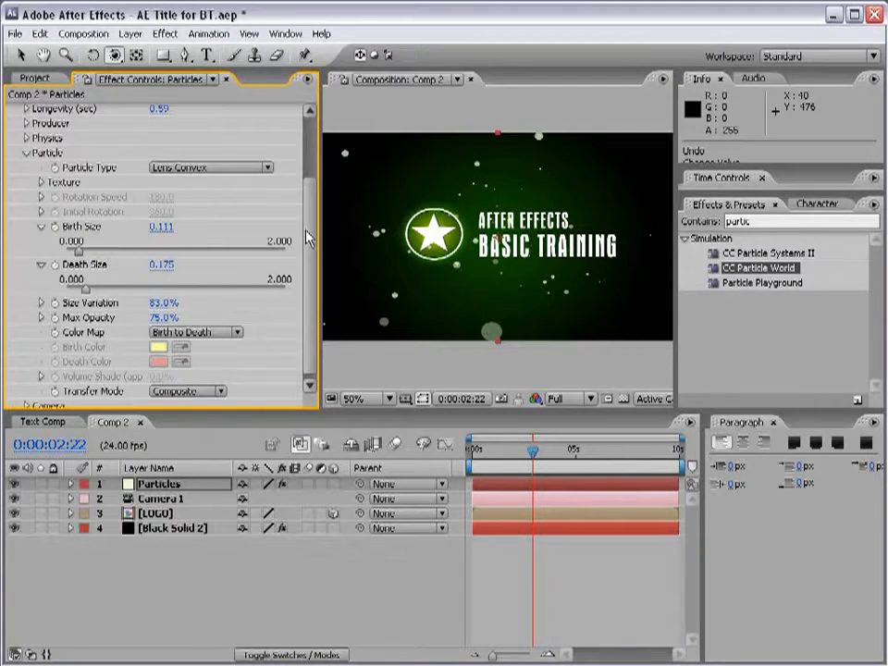
scroll(307, 238, up, 3)
click(13, 110)
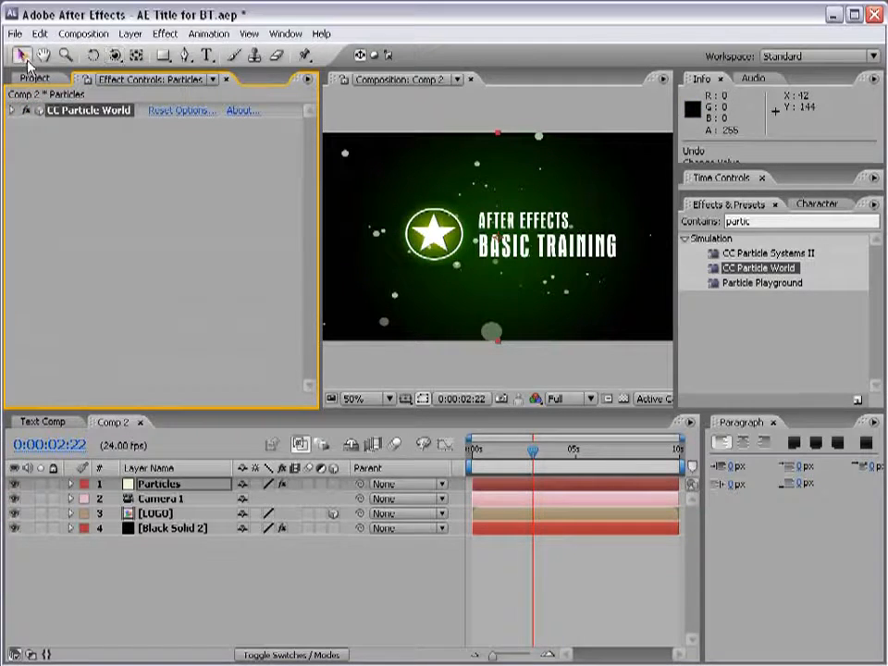
Step: Apply the Stylize Glow effect to the Particles layer
click(166, 34)
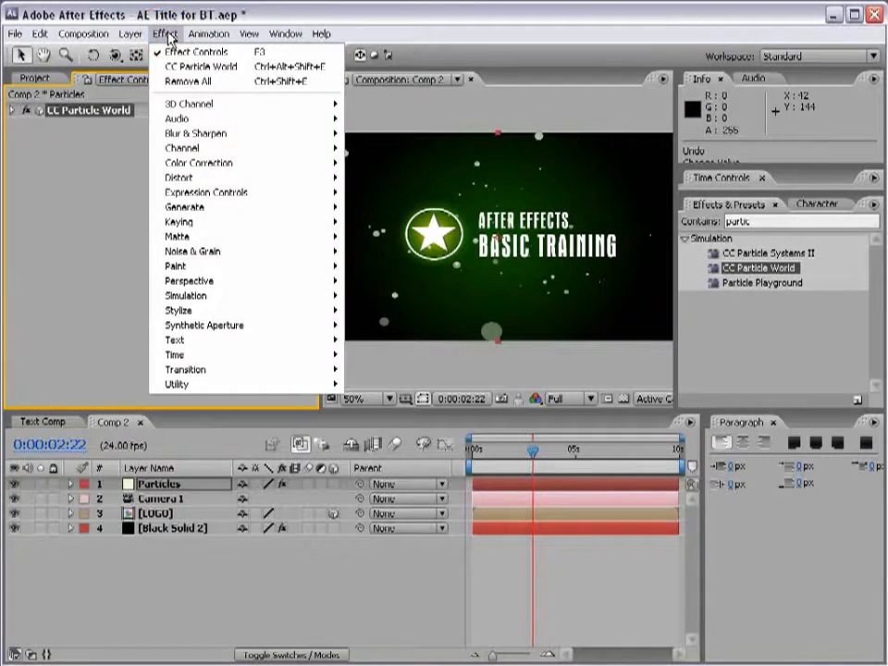
mouse_move(277, 310)
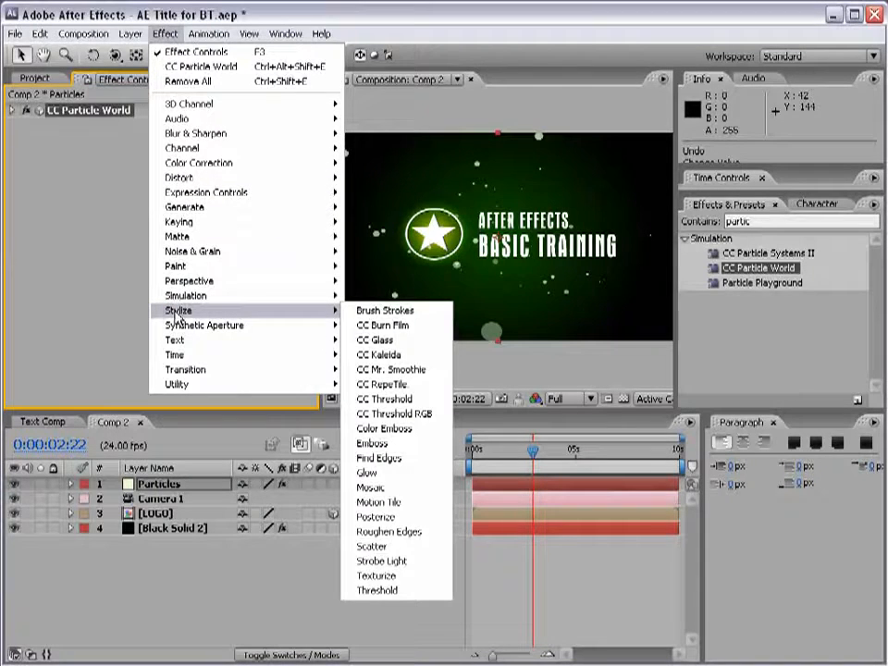
click(368, 473)
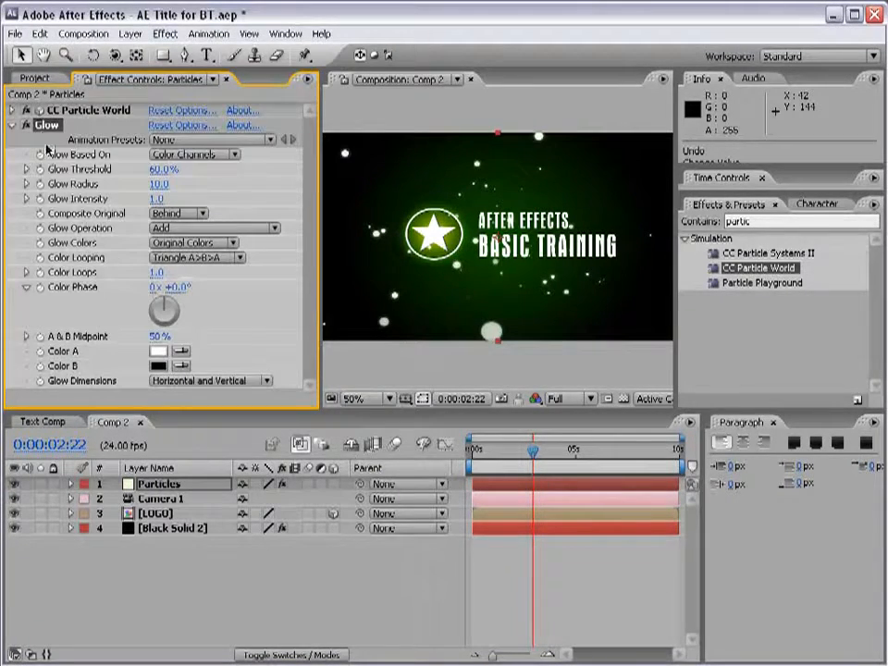
Step: Set the Glow Intensity to 3.3 and the Glow Threshold to 20.8%
key(period)
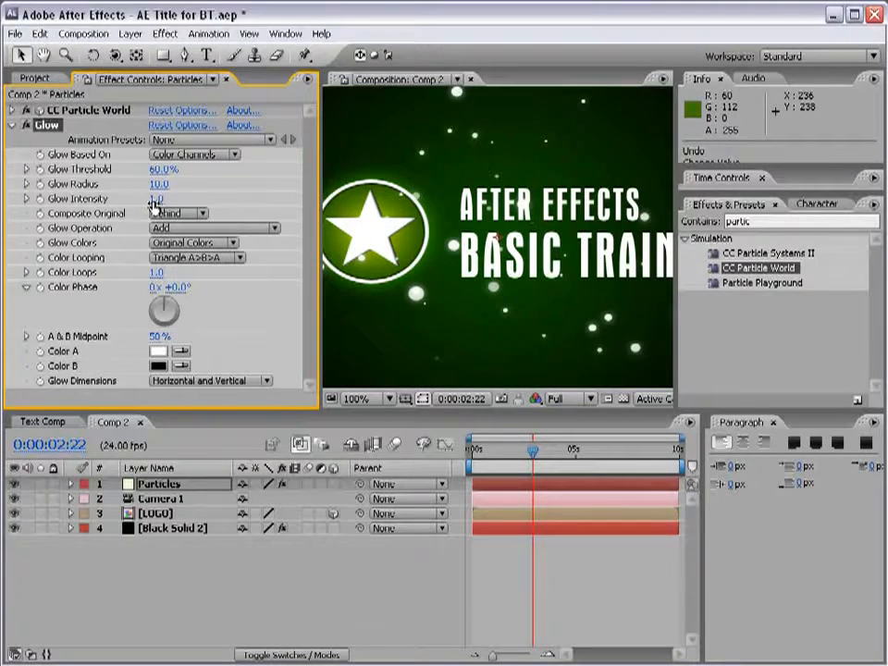
drag(155, 198, 346, 192)
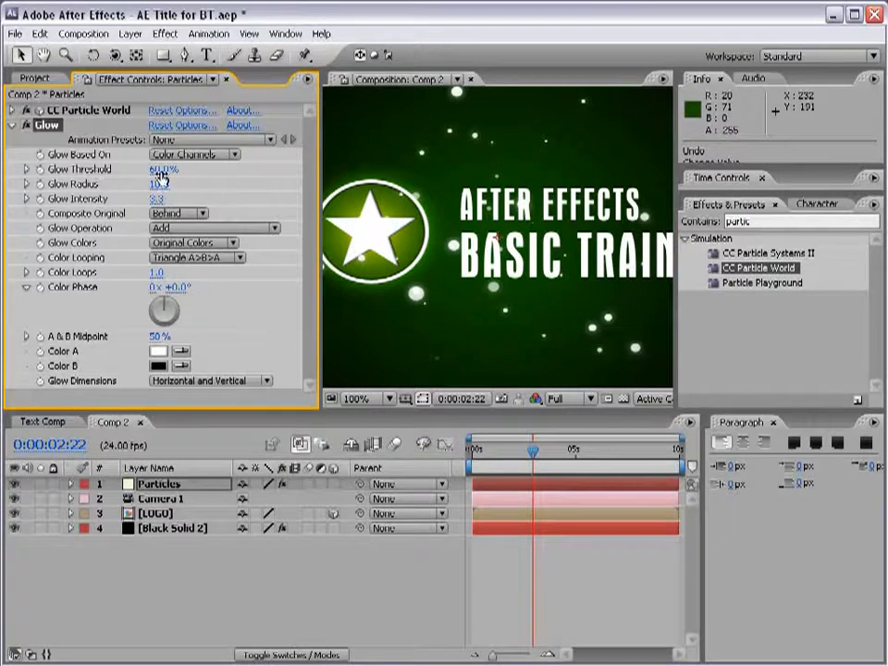
drag(159, 176, 211, 177)
drag(163, 170, 28, 170)
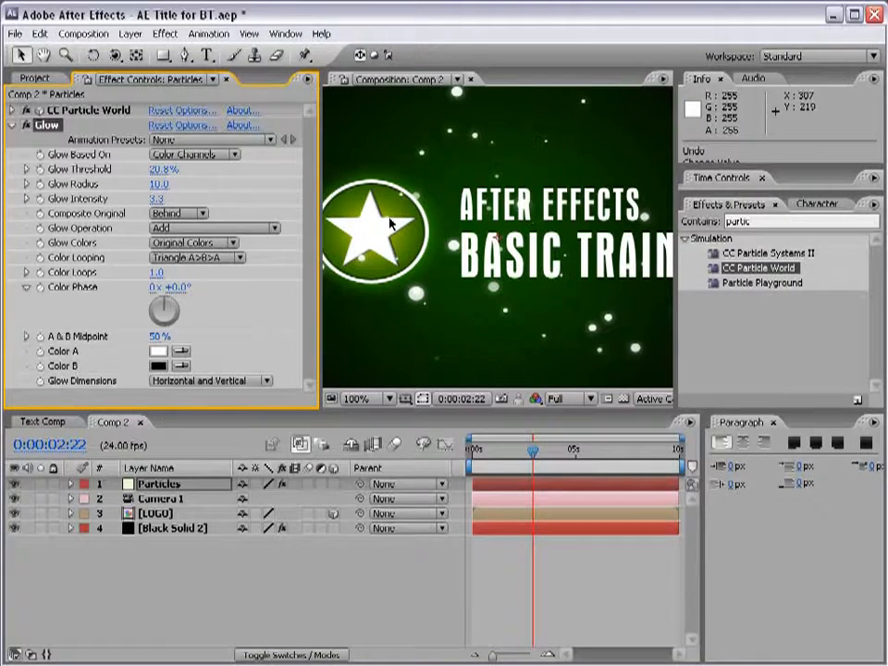
Step: Base the glow on the Alpha Channel with A & B Colors and composite the original On Top
click(187, 156)
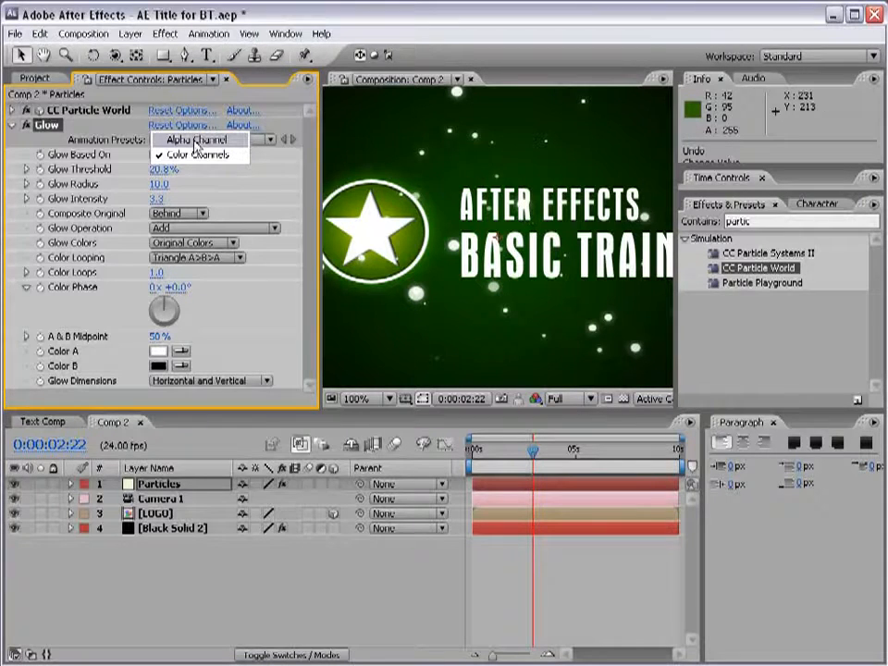
click(196, 141)
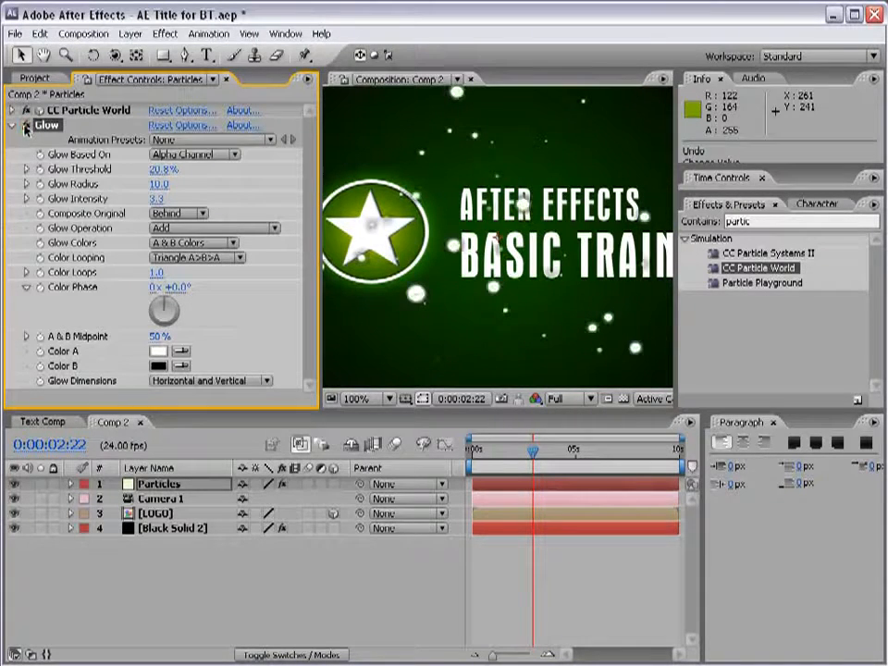
click(185, 214)
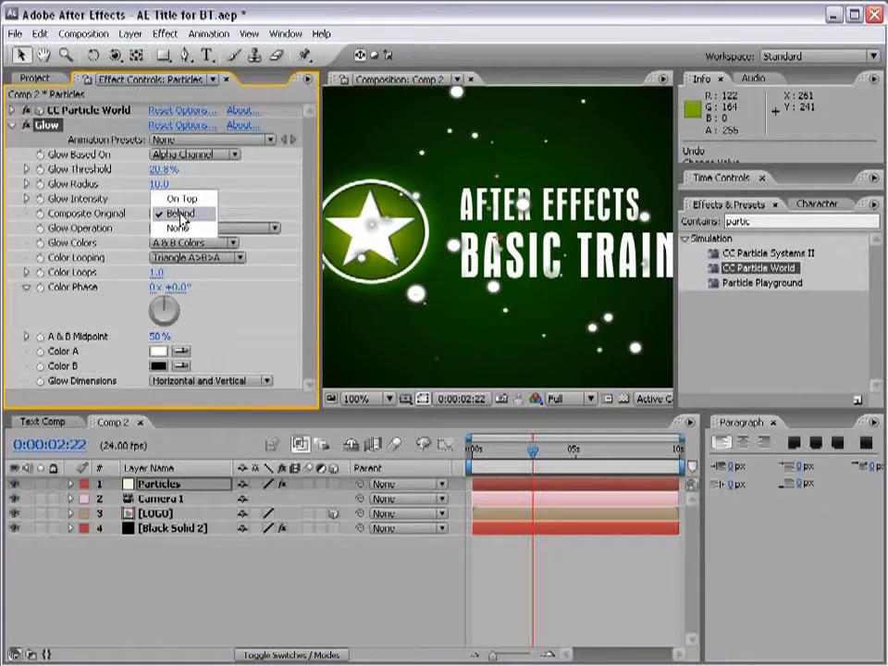
click(189, 200)
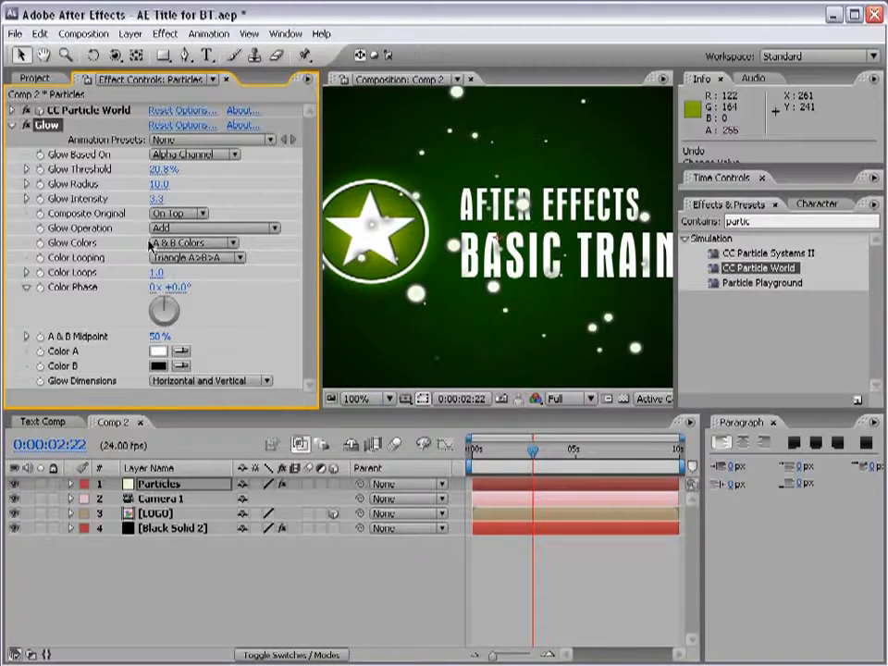
Step: Keep the glow colors on A & B Colors and change Color B to a bright green
click(193, 244)
click(175, 246)
click(158, 366)
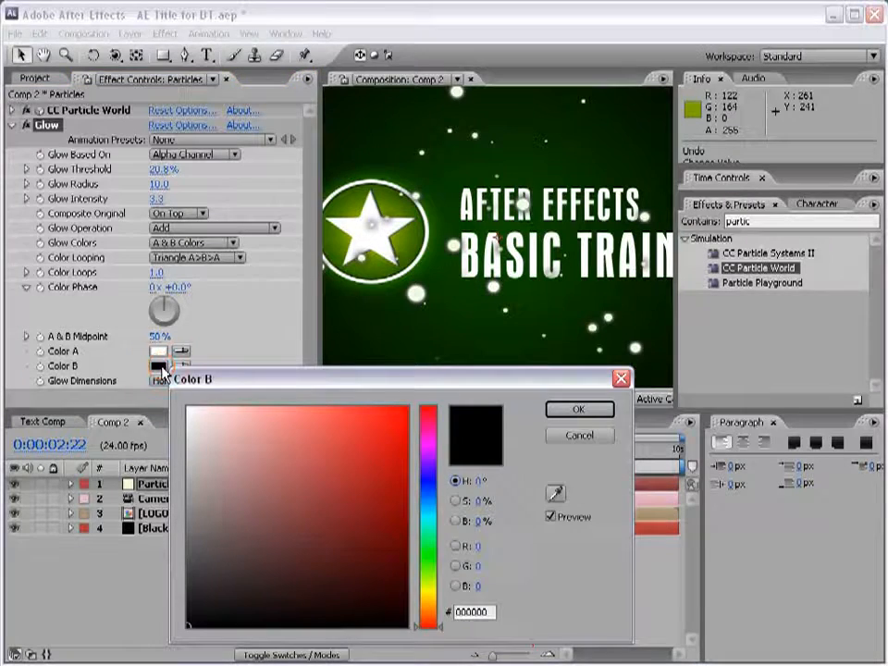
click(427, 553)
mouse_move(380, 514)
mouse_down()
mouse_move(360, 468)
mouse_move(402, 456)
mouse_move(321, 399)
mouse_up()
click(579, 410)
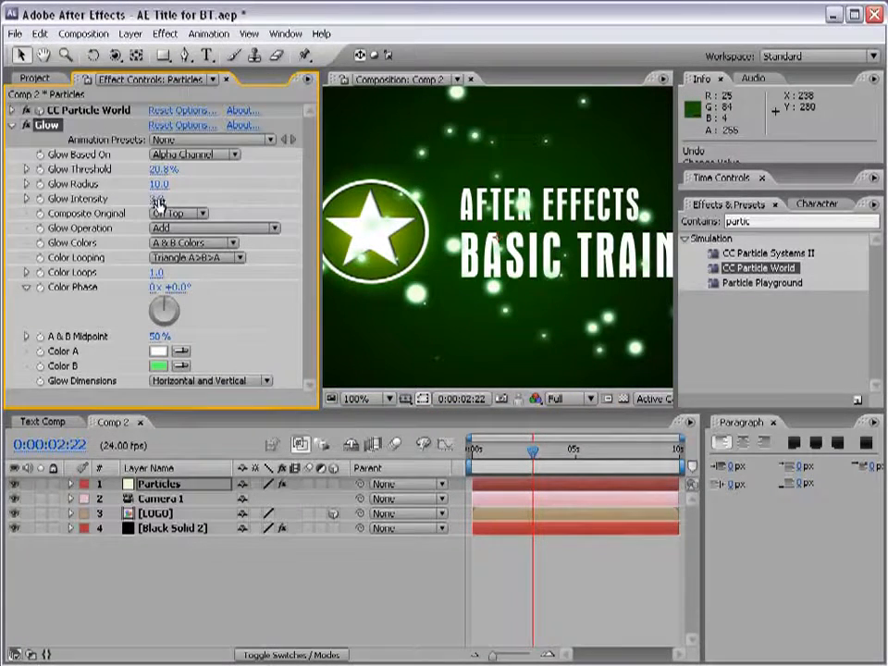
Step: Set the Particles layer's Glow Intensity to 1.5 and Glow Threshold to 34.9%
drag(157, 199, 18, 198)
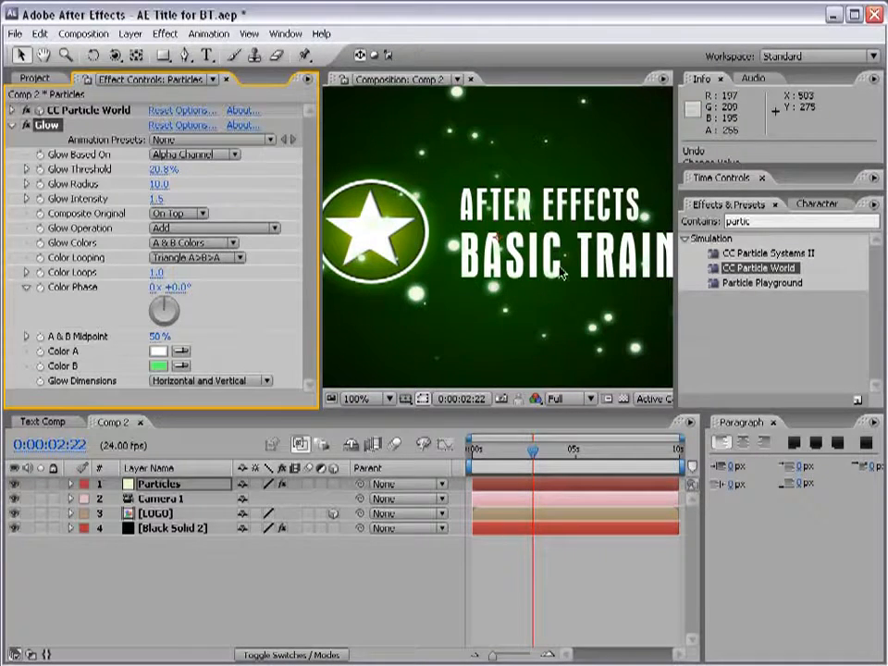
scroll(565, 268, down, 2)
drag(165, 169, 223, 168)
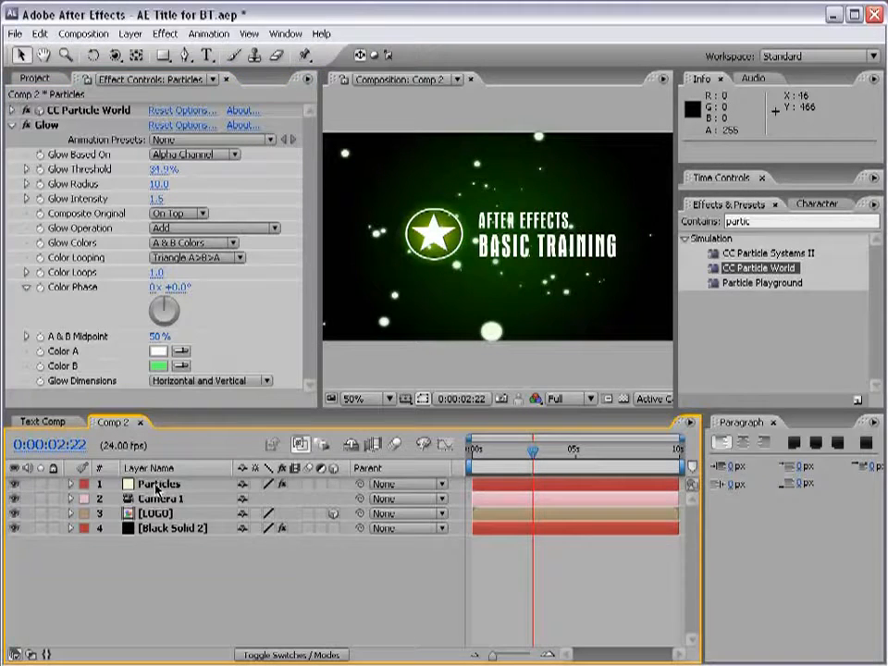
Step: Move the Particles layer below the LOGO layer, directly above Black Solid 2
click(158, 487)
scroll(494, 234, up, 2)
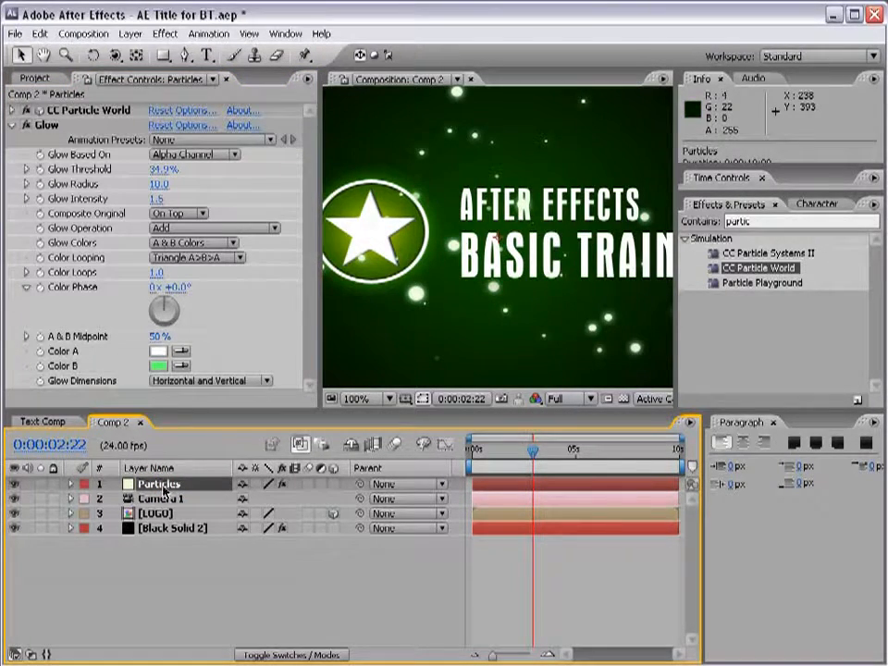
drag(163, 487, 163, 524)
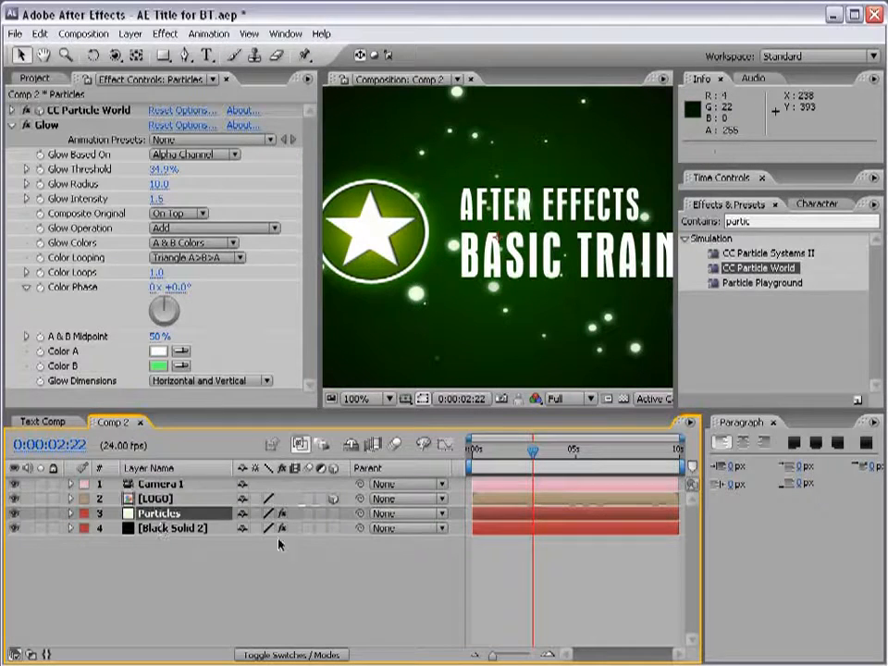
click(204, 566)
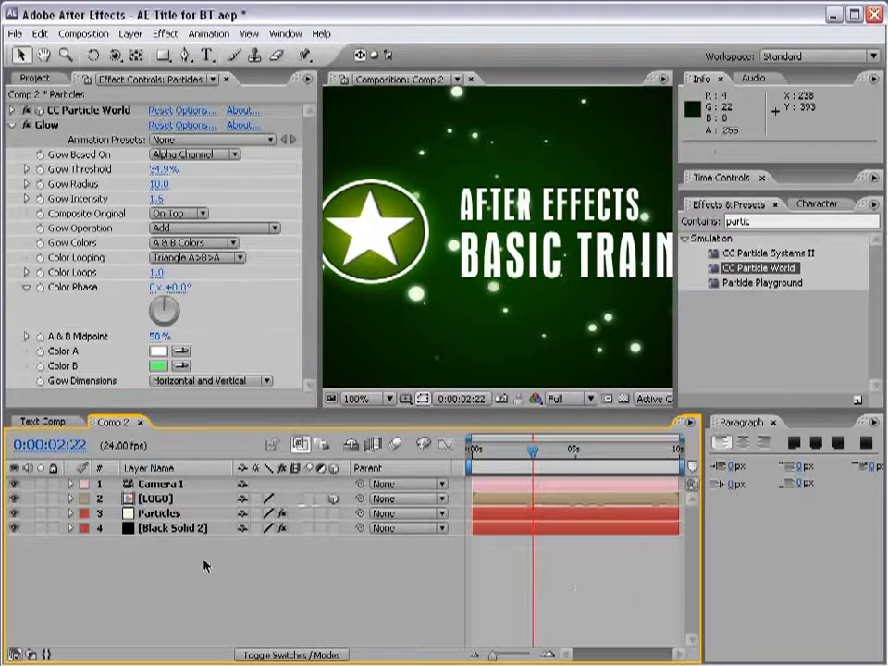
Step: Open the nested LOGO composition and turn on its transparency grid
click(158, 500)
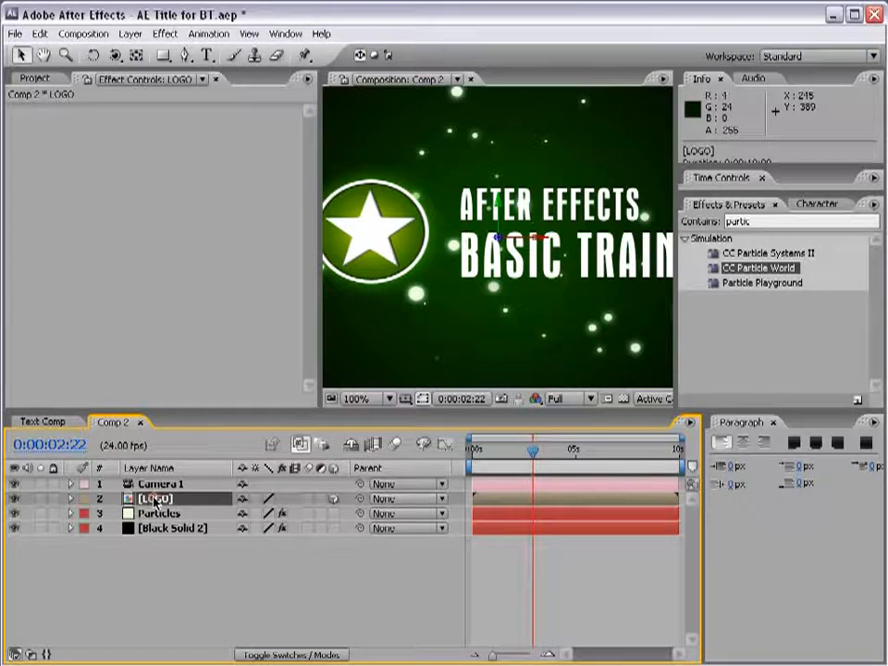
double_click(155, 501)
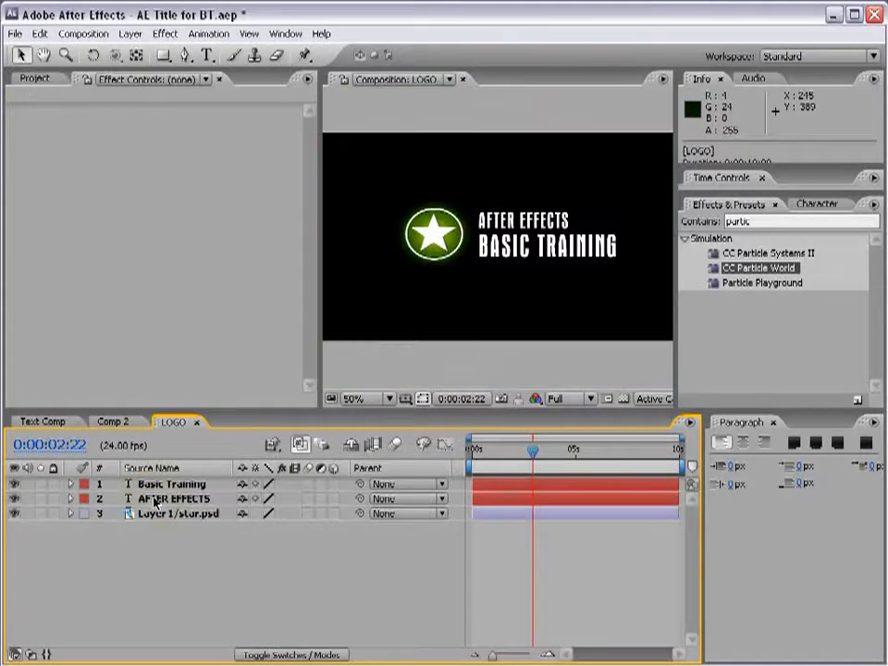
click(623, 398)
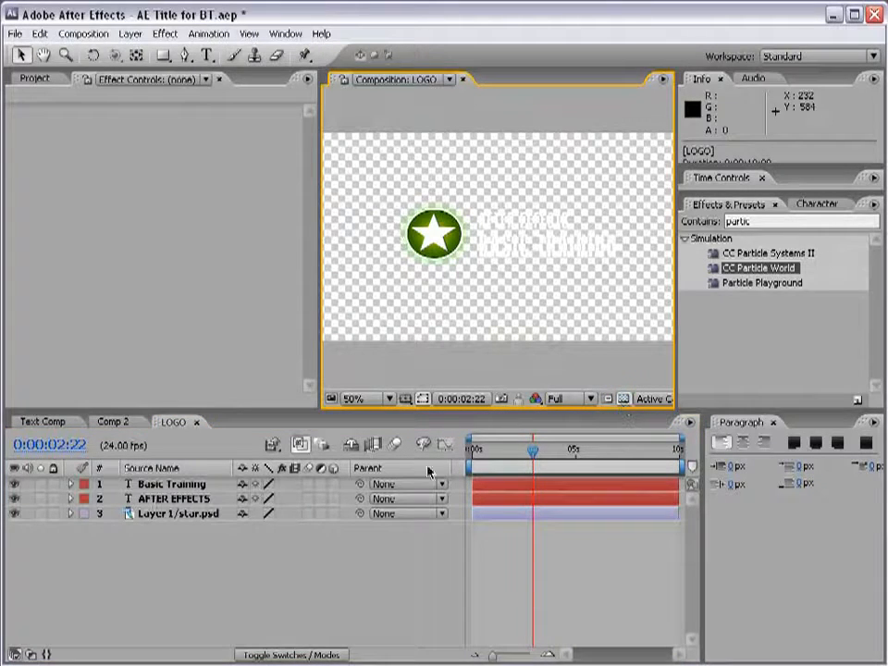
Step: Apply the Perspective Drop Shadow effect to the Basic Training text layer
click(178, 485)
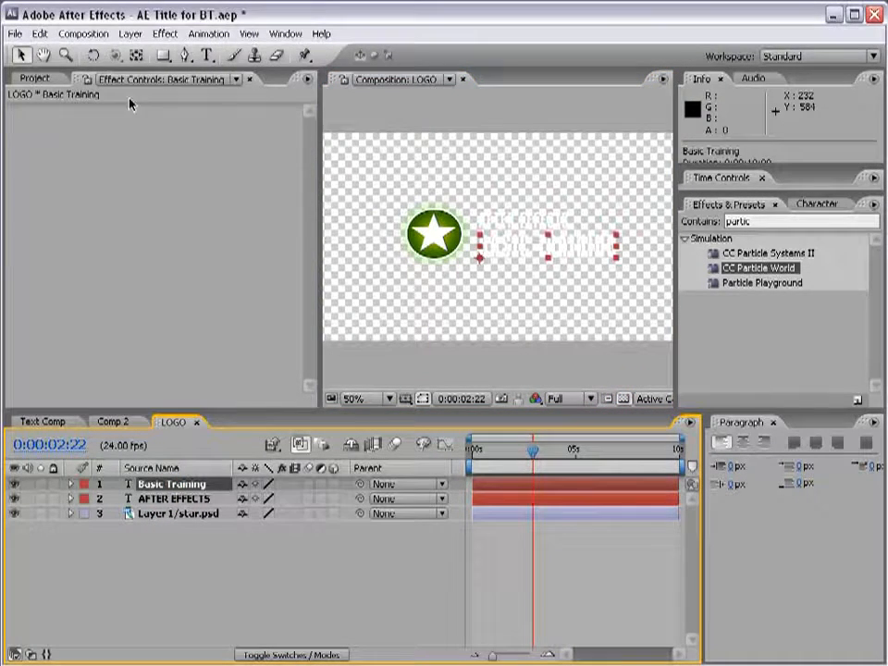
click(165, 34)
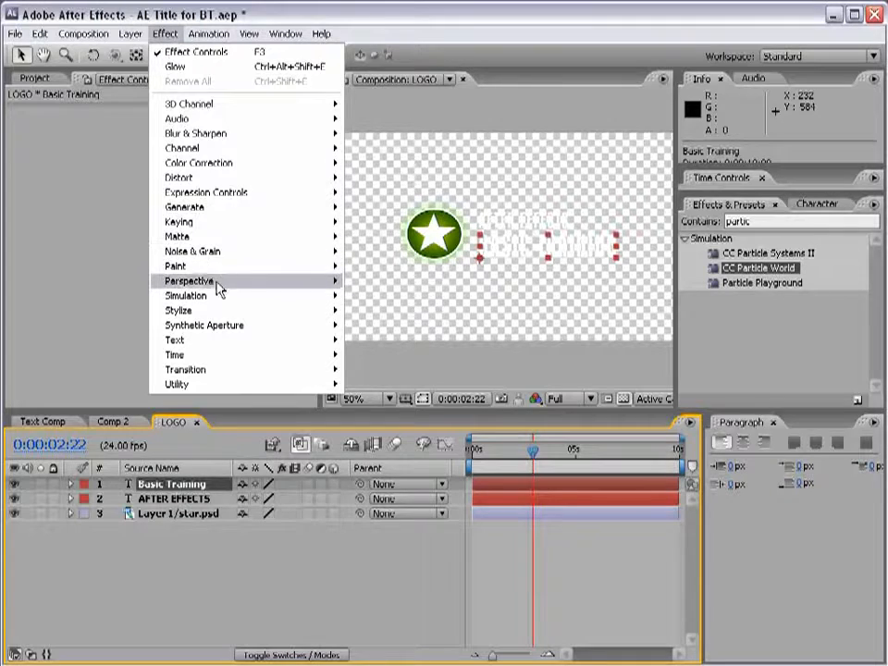
mouse_move(218, 282)
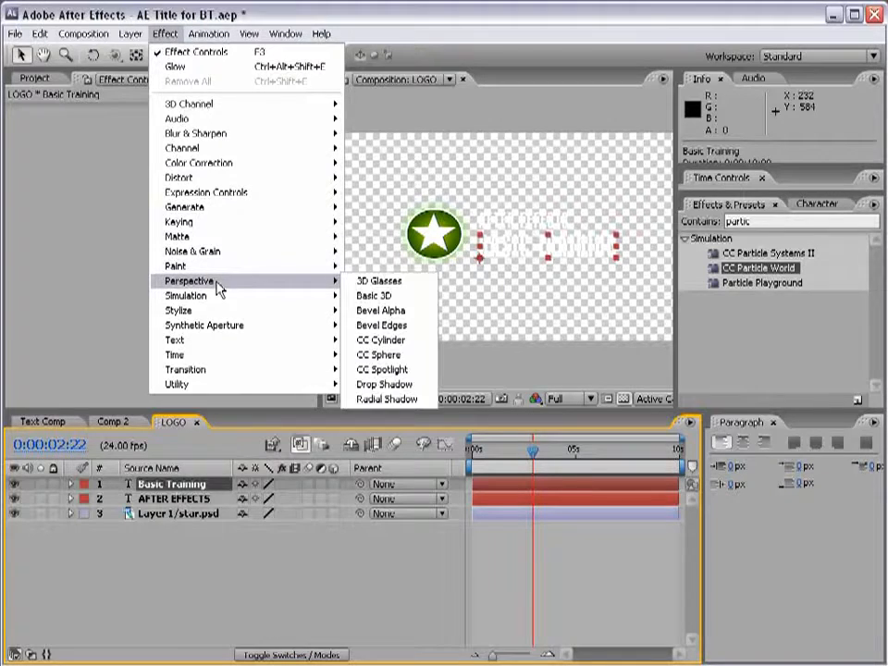
click(423, 384)
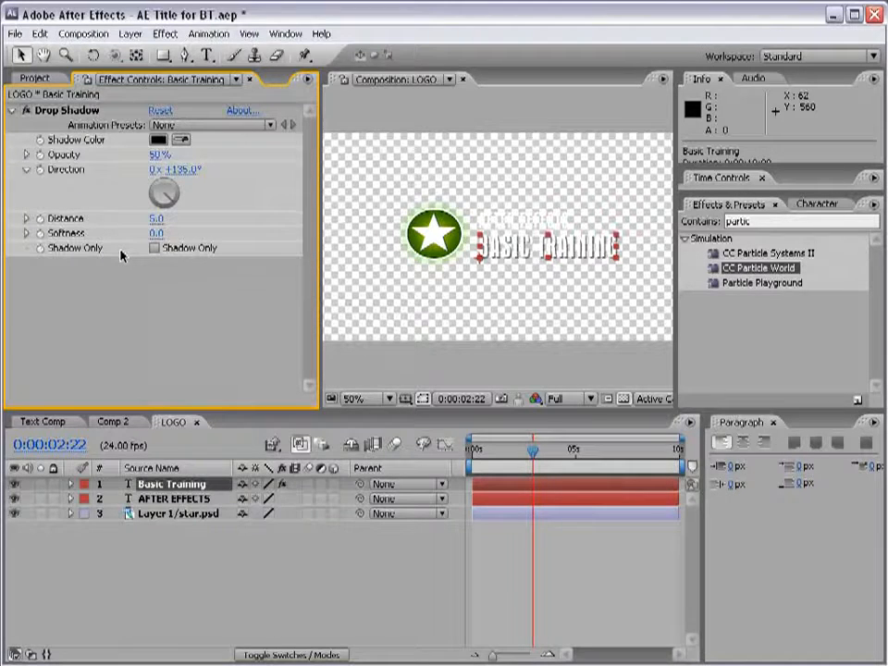
Step: Set the Basic Training drop shadow's Distance to 0, Opacity to 100% and Softness to 8
drag(155, 219, 165, 220)
click(159, 219)
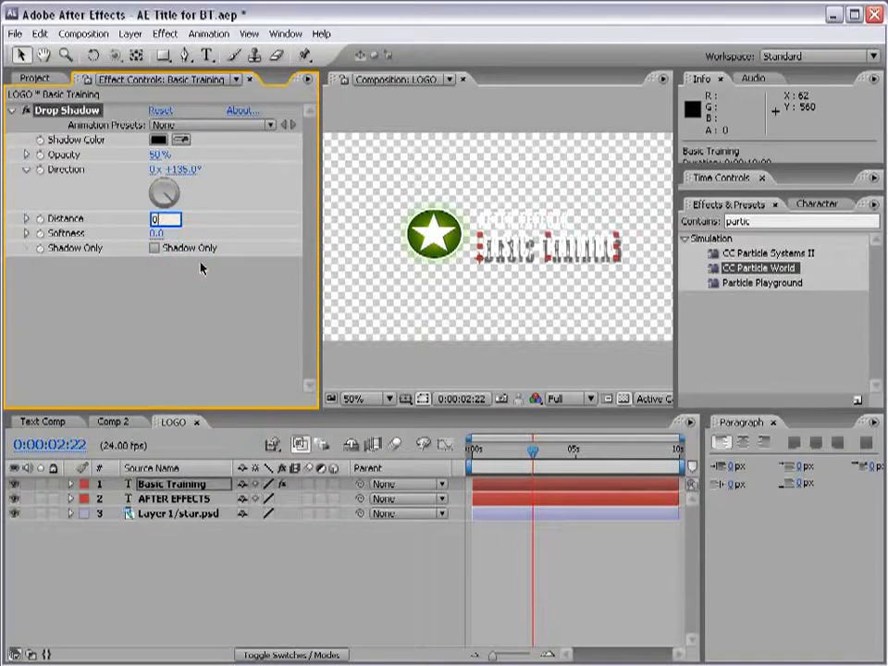
text(0)
key(Return)
drag(159, 154, 255, 157)
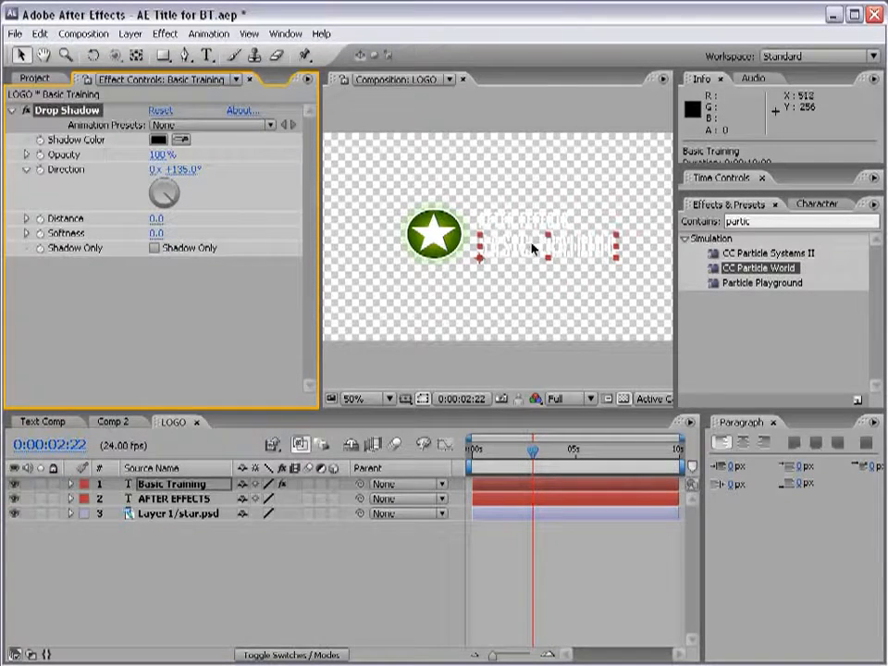
key(period)
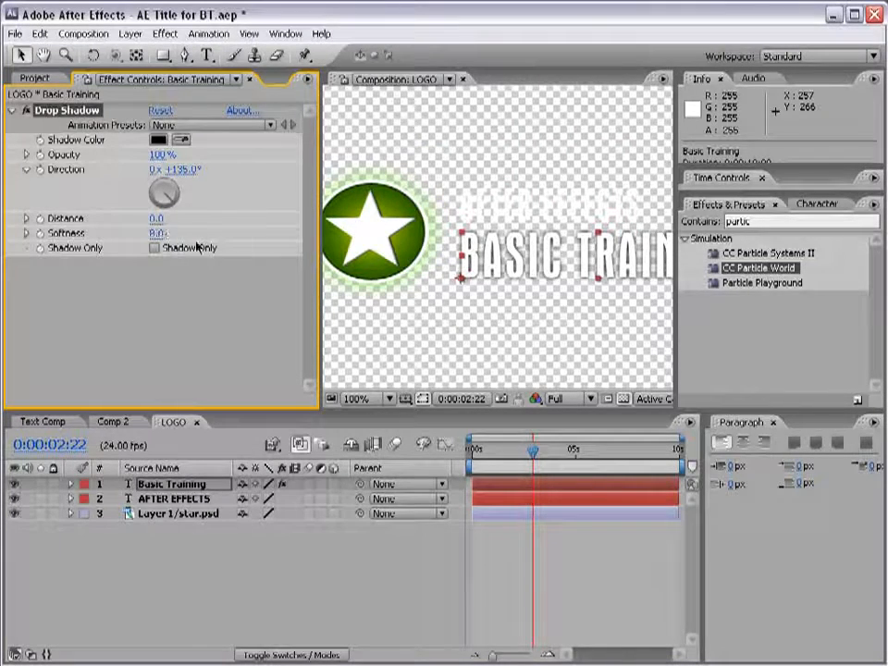
Step: Duplicate the Drop Shadow effect on the Basic Training layer and set the copy's Softness to 18
click(39, 34)
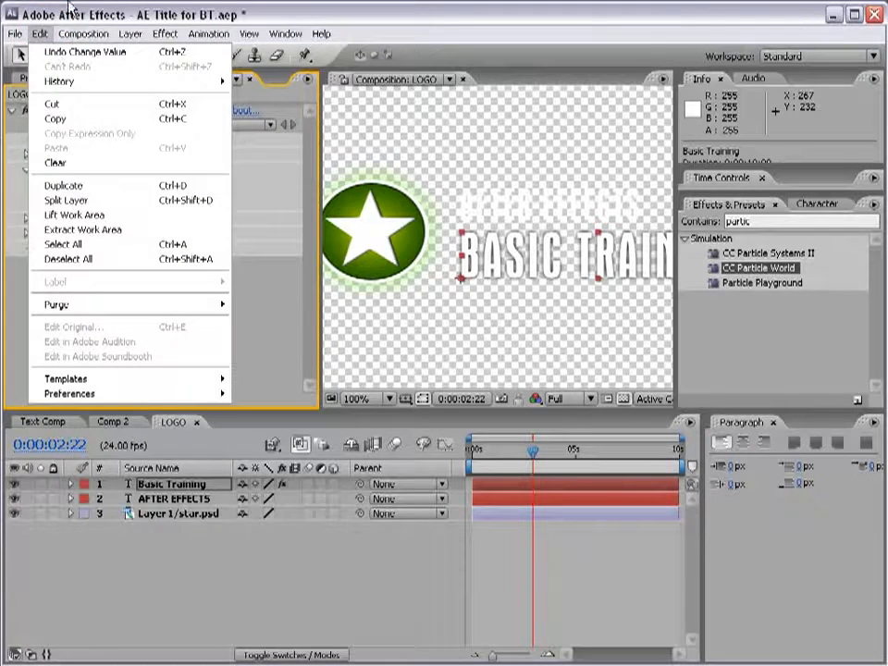
click(71, 17)
click(40, 33)
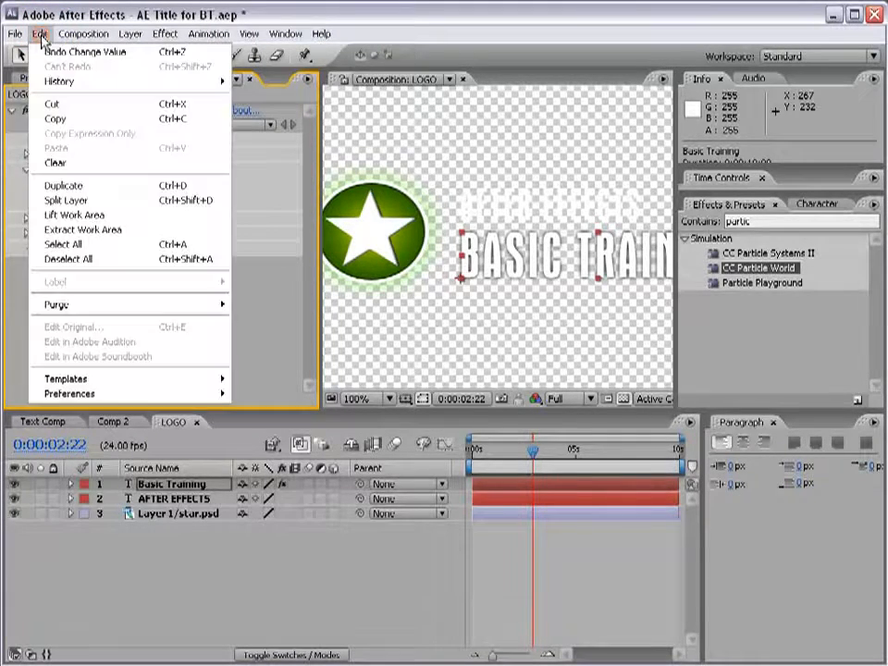
click(127, 185)
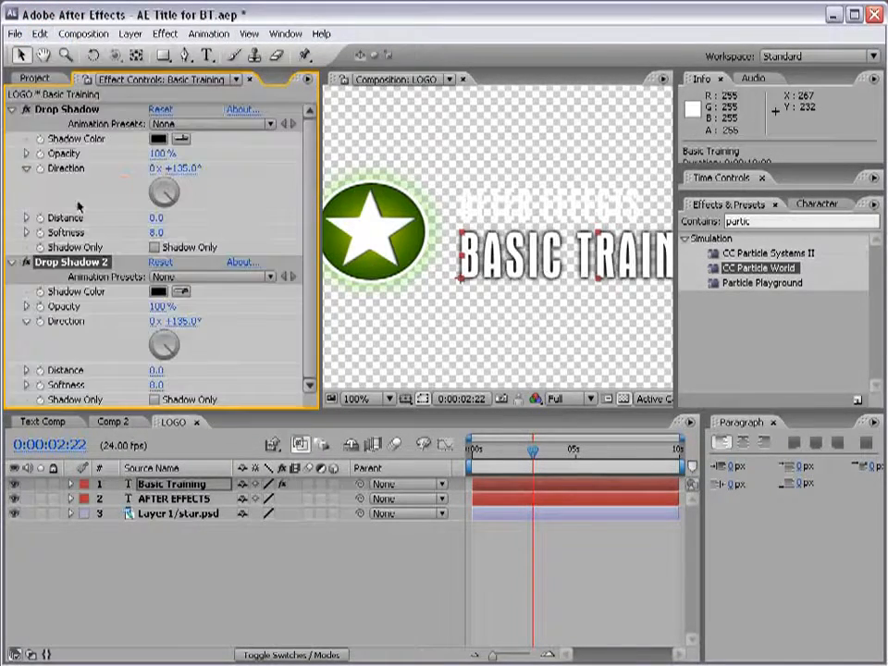
drag(155, 385, 162, 385)
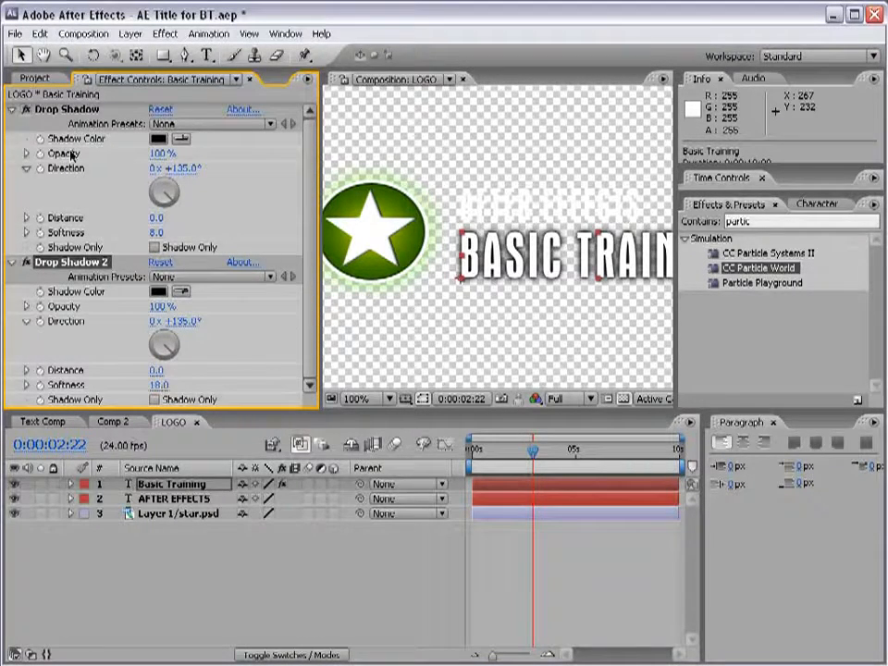
Step: Collapse both Drop Shadow effects on the Basic Training layer and copy them together
click(12, 109)
click(12, 125)
click(66, 111)
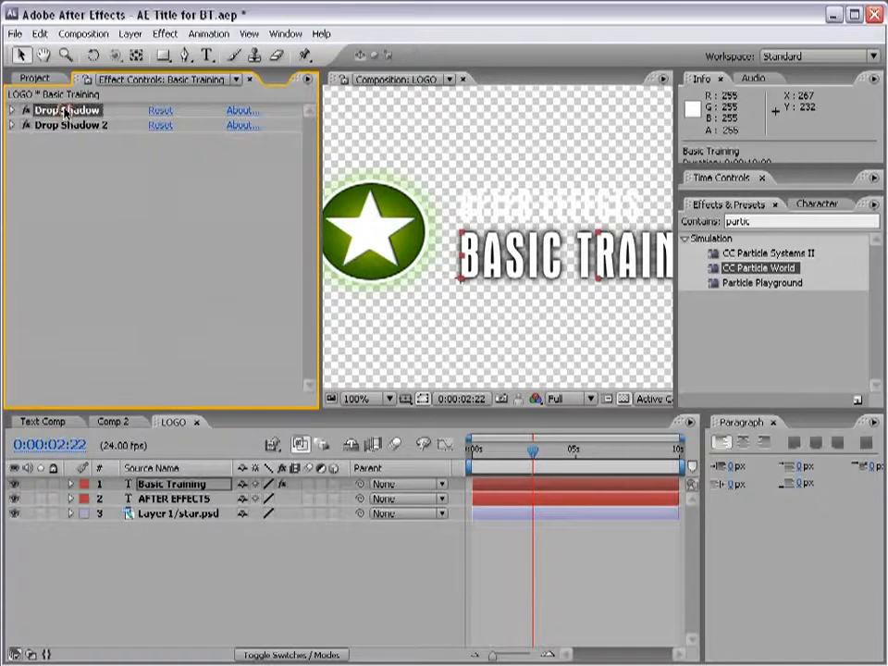
shift+click(55, 126)
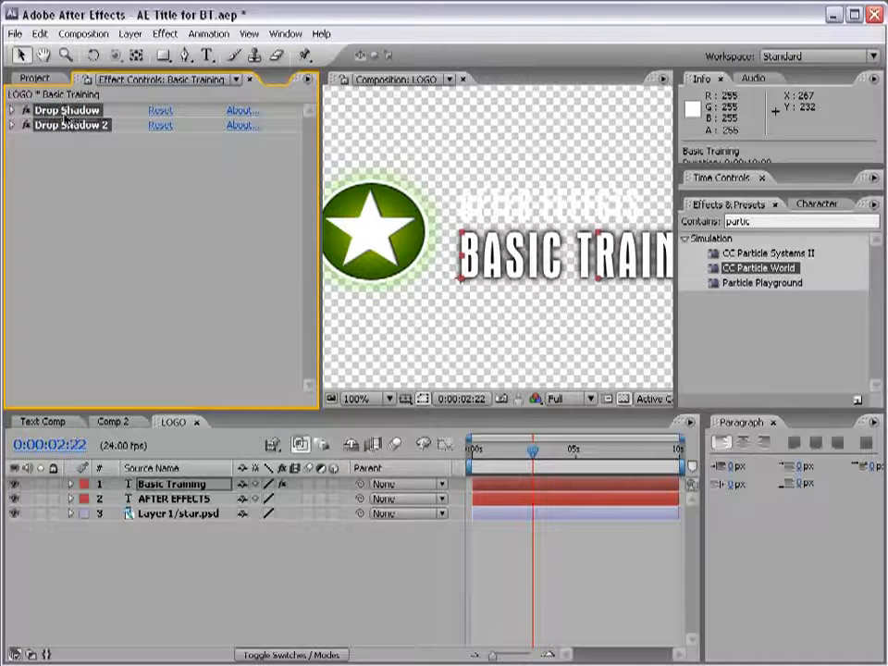
click(41, 34)
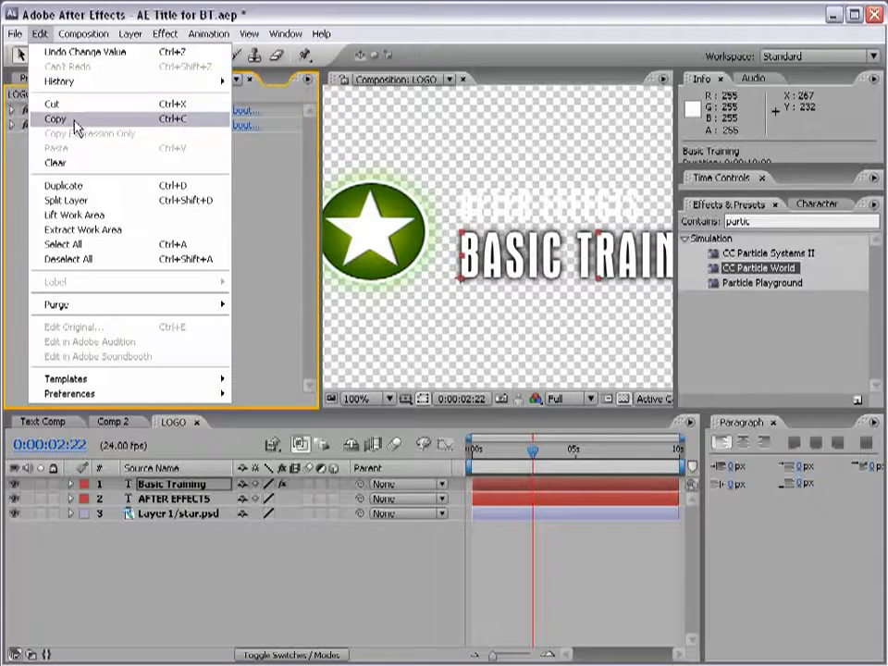
click(104, 127)
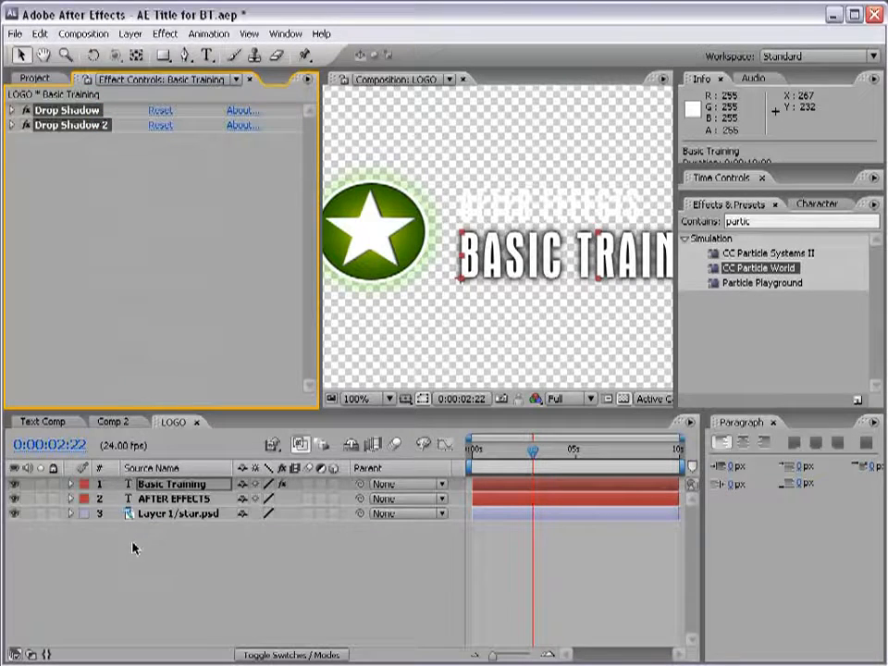
Step: Paste the two copied Drop Shadow effects onto the AFTER EFFECTS text layer
click(171, 498)
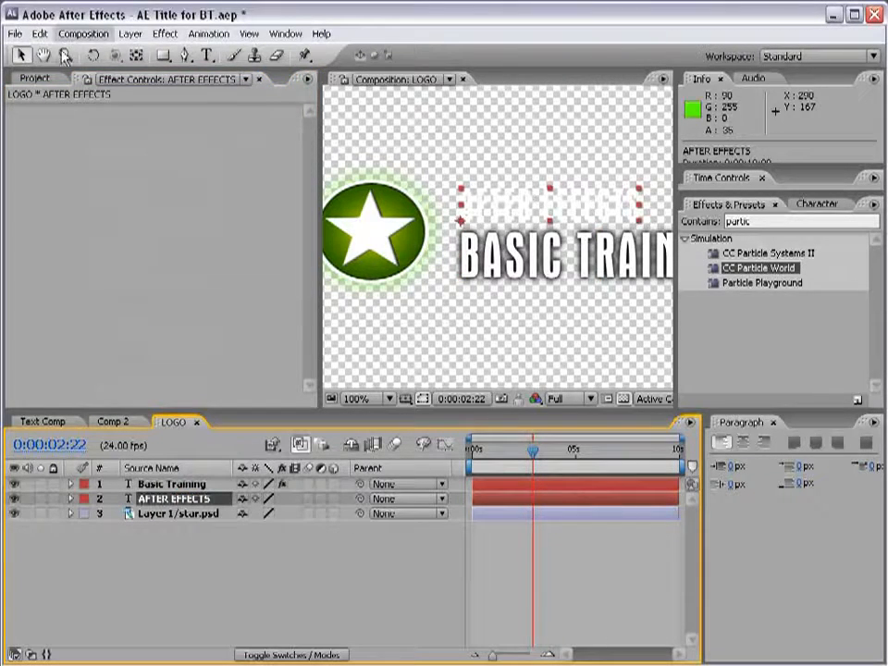
click(40, 33)
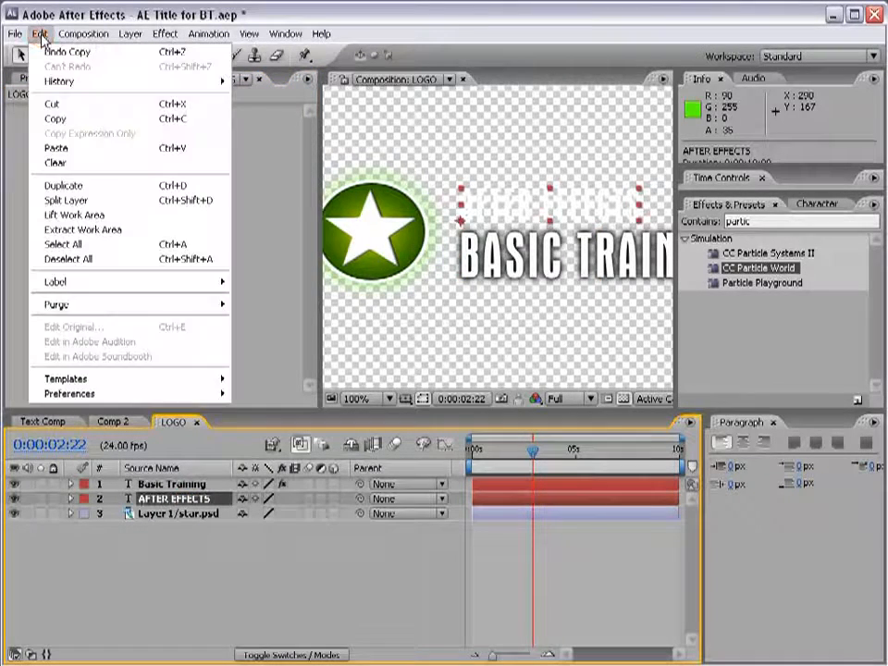
click(96, 151)
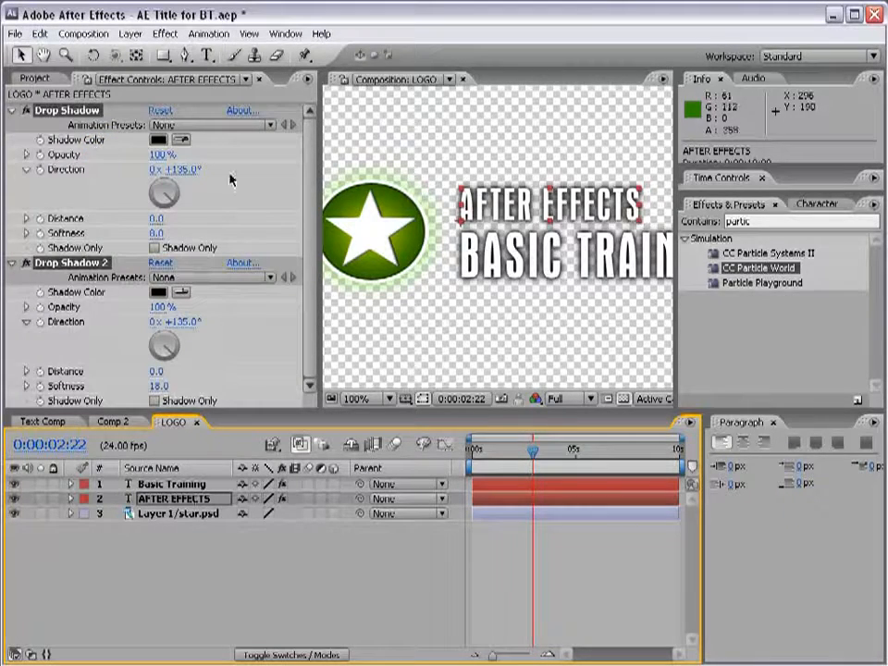
key(comma)
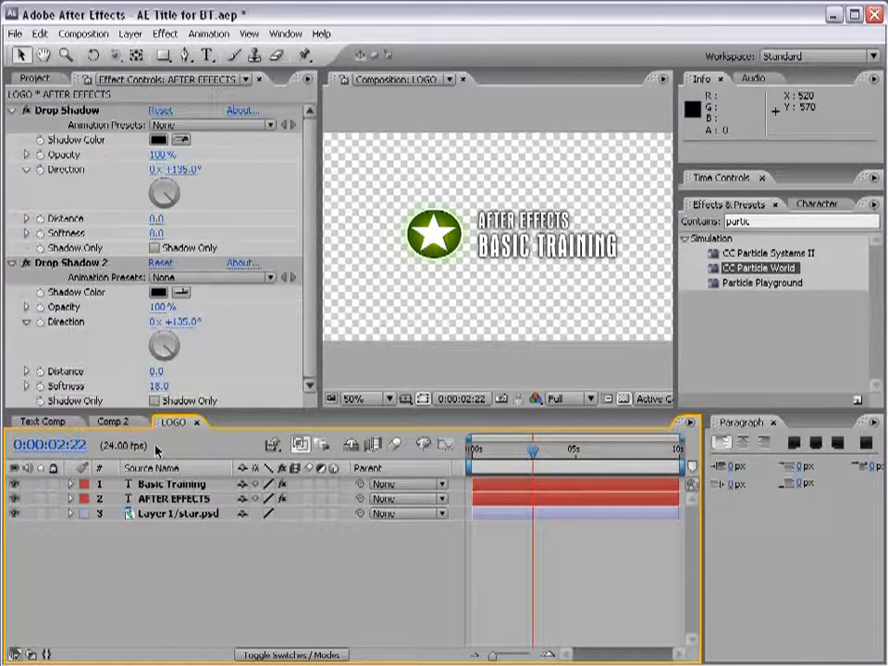
Step: Close the LOGO composition's timeline, return to Comp 2 and deselect the LOGO layer
click(196, 422)
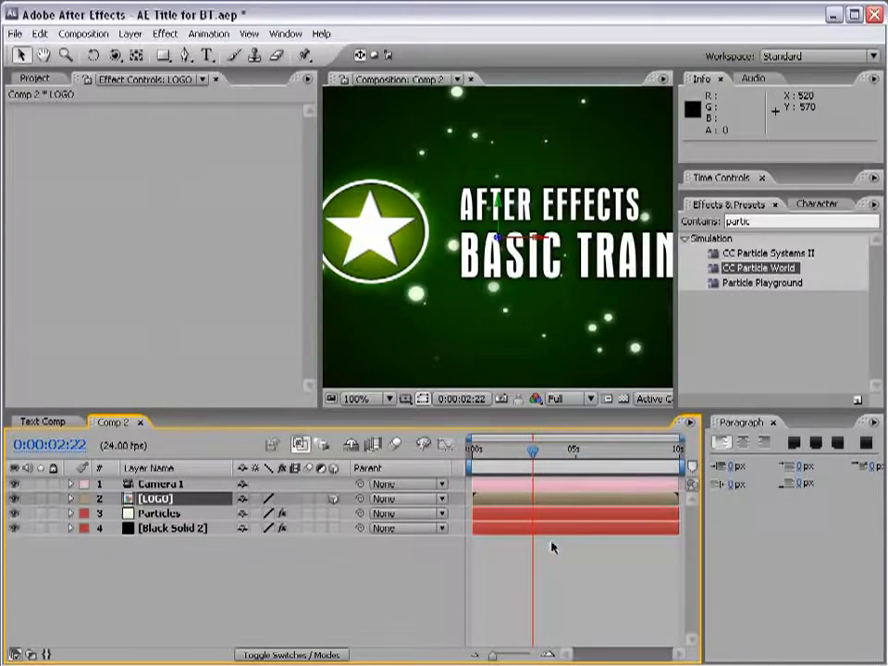
key(comma)
click(575, 359)
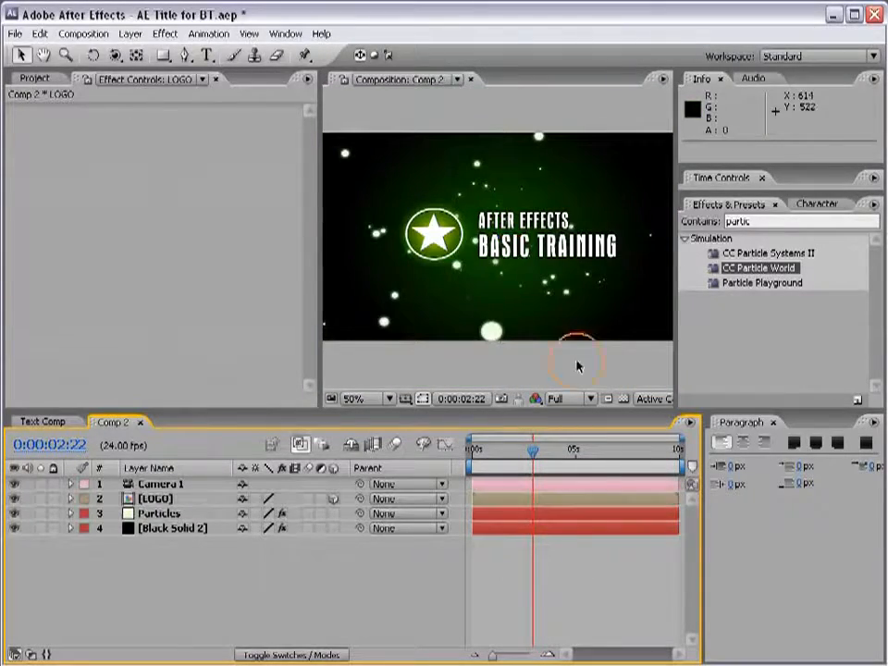